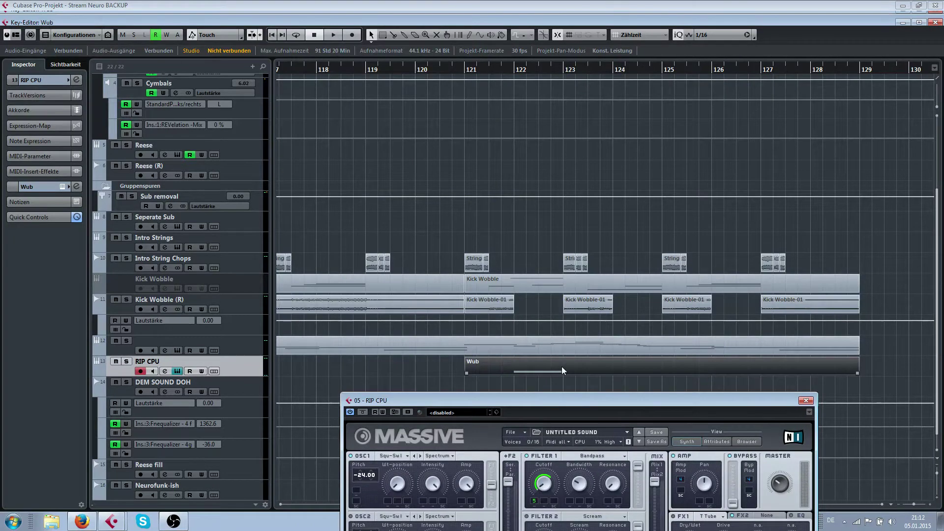
Step: Open the Wub part, copy its C#3 note to bar 124, and draw a half-bar D3 note at 124.3
{"action": "double_click", "coordinate": [562, 367]}
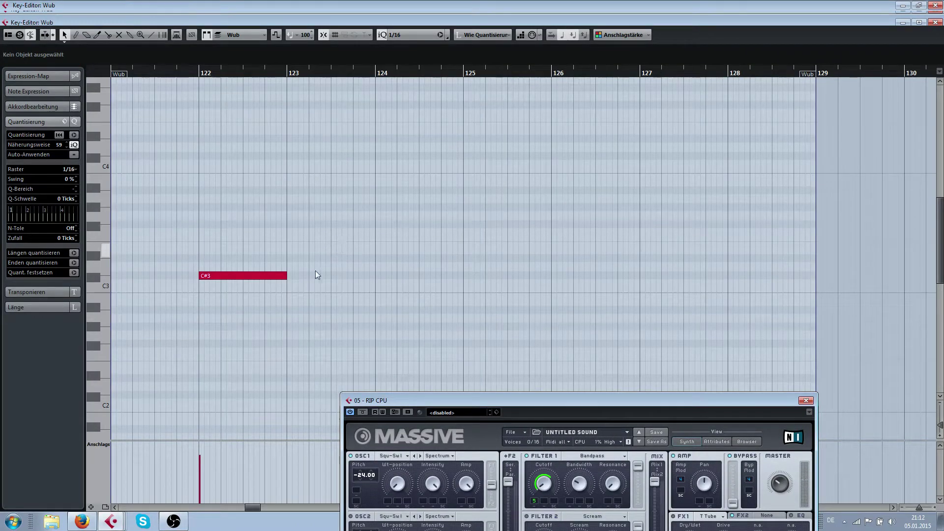
{"action": "mouse_move", "coordinate": [244, 275]}
{"action": "left_mouse_down"}
{"action": "mouse_move", "coordinate": [426, 281]}
{"action": "mouse_move", "coordinate": [414, 285]}
{"action": "mouse_move", "coordinate": [507, 266]}
{"action": "left_mouse_up"}
{"action": "scroll", "coordinate": [414, 292], "scroll_direction": "up", "scroll_amount": 2}
{"action": "right_click", "coordinate": [415, 292]}
{"action": "left_click", "coordinate": [427, 291]}
{"action": "right_click", "coordinate": [507, 268]}
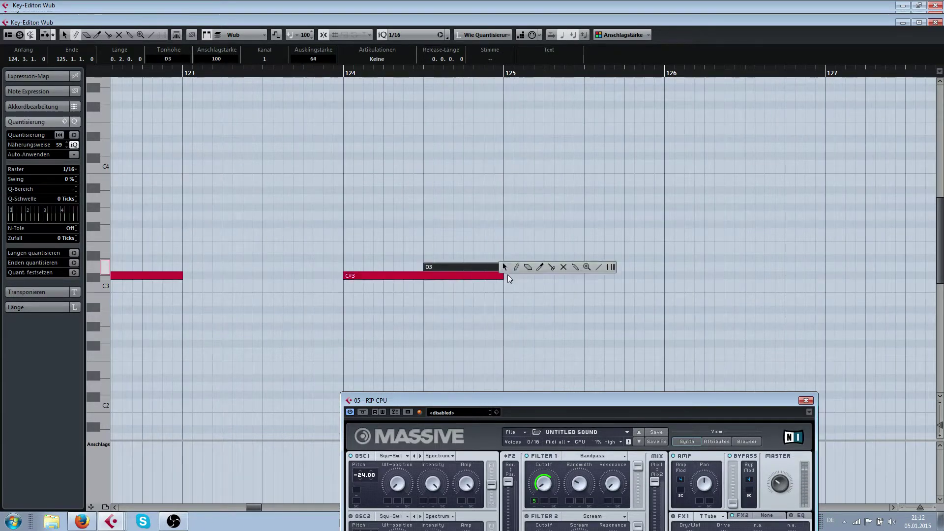
{"action": "left_click", "coordinate": [508, 269]}
Step: Set the voicing of the RIP CPU Massive patch to Monophon
{"action": "left_click_drag", "start_coordinate": [545, 398], "coordinate": [548, 122]}
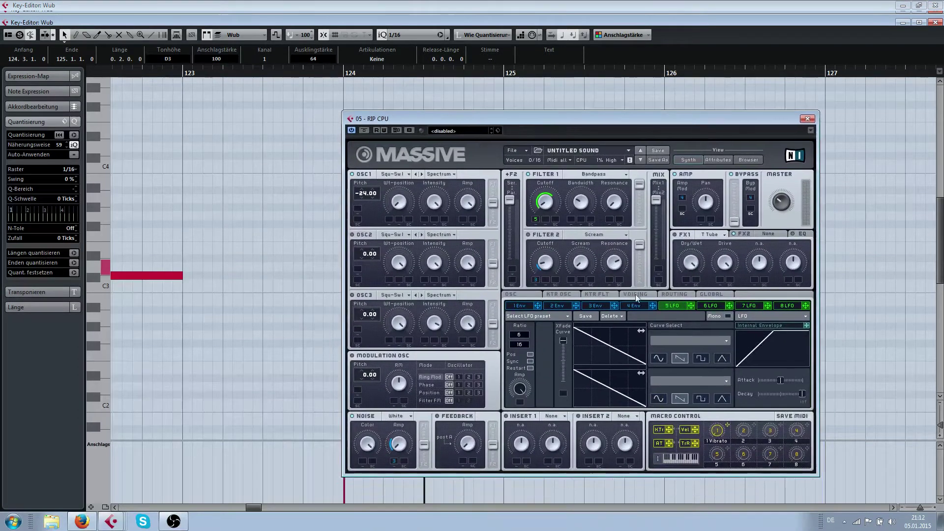
{"action": "left_click", "coordinate": [635, 294]}
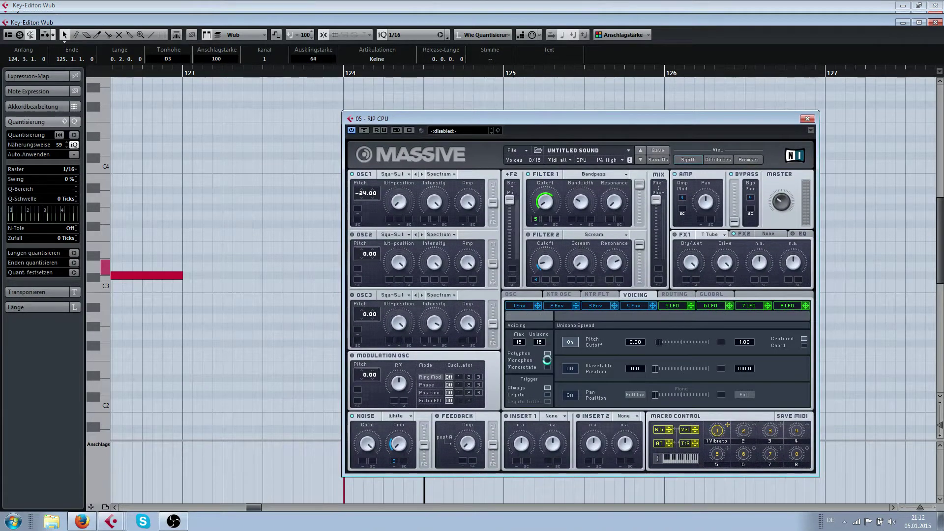
{"action": "left_click", "coordinate": [547, 360]}
Step: Toggle the Restart option of LFO 5 in Massive and play the notes from bar 122
{"action": "left_click", "coordinate": [518, 293]}
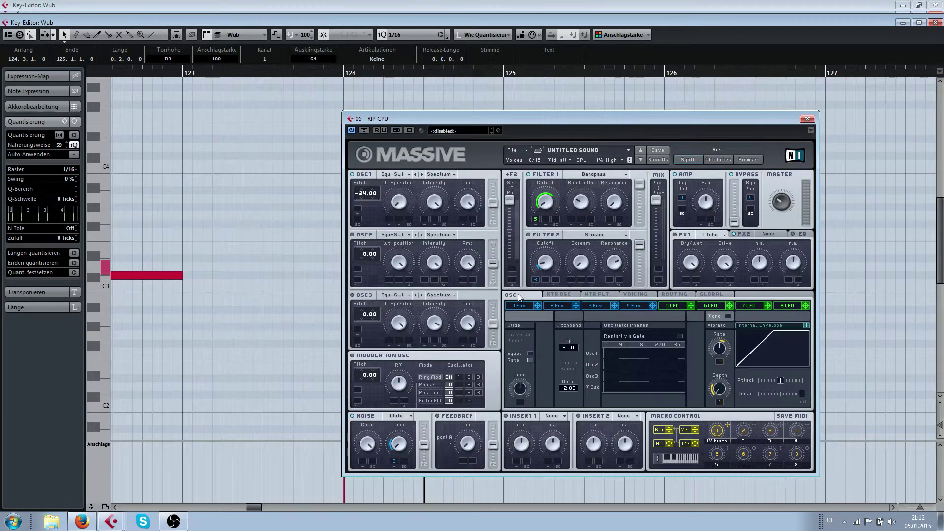
{"action": "left_click", "coordinate": [669, 307]}
{"action": "scroll", "coordinate": [260, 100], "scroll_direction": "down", "scroll_amount": 3}
{"action": "left_click", "coordinate": [211, 73]}
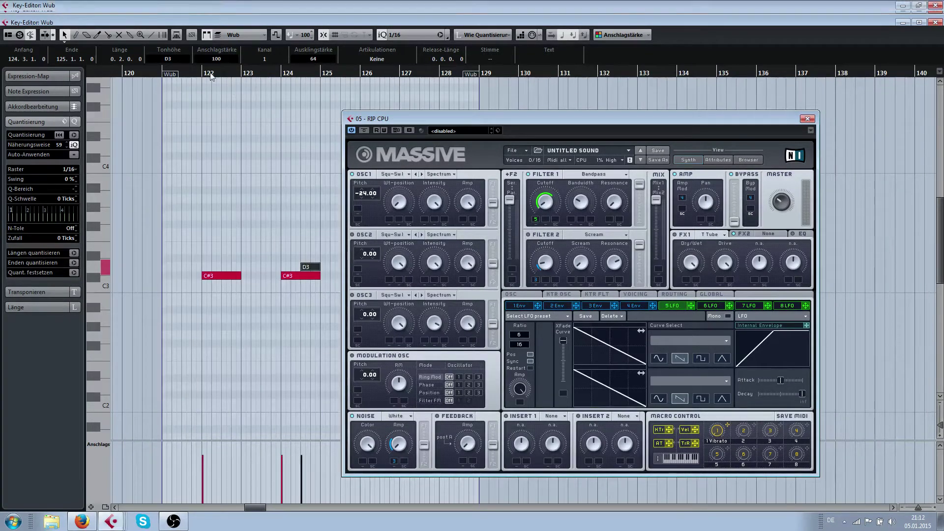
{"action": "left_click", "coordinate": [530, 368]}
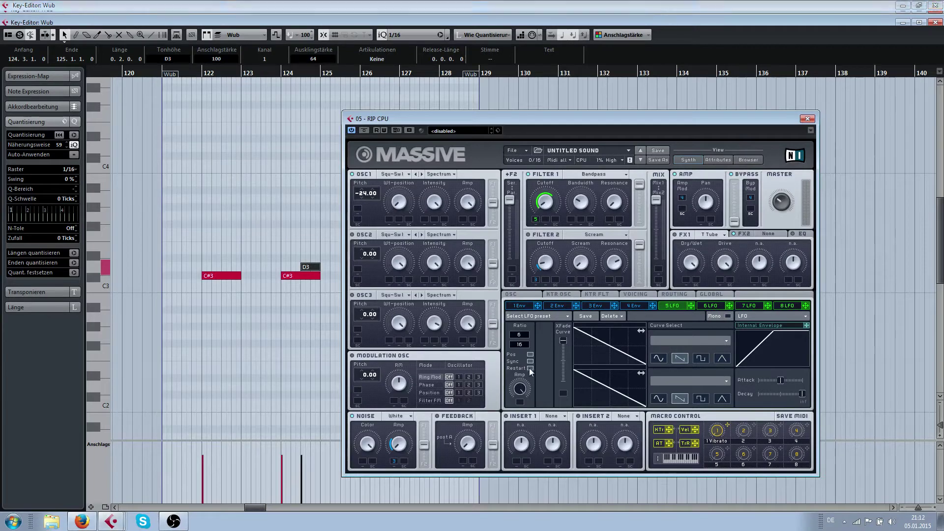
{"action": "key", "text": "space"}
{"action": "left_click", "coordinate": [807, 119]}
{"action": "left_click", "coordinate": [416, 189]}
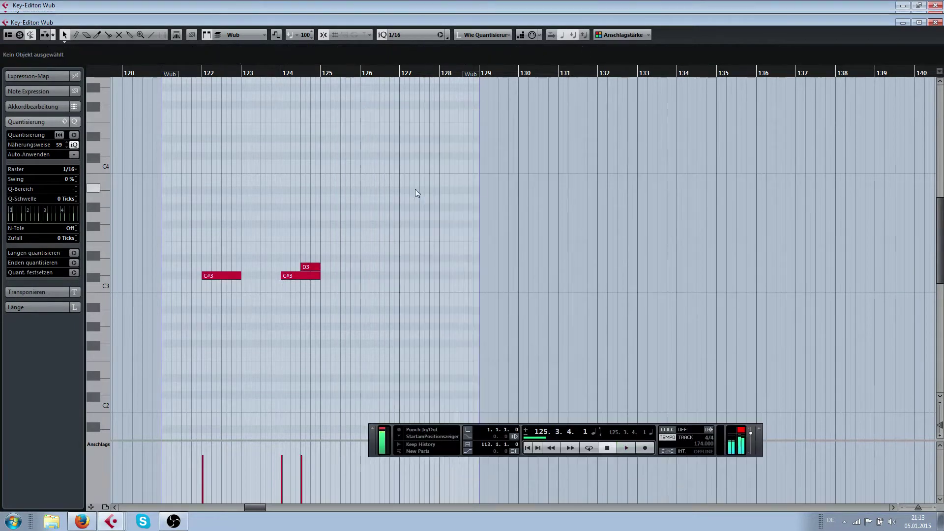
Step: Draw a one-bar C#3 note at bar 126 and a half-bar B2 note at 126.3
{"action": "scroll", "coordinate": [297, 231], "scroll_direction": "up", "scroll_amount": 1}
{"action": "key", "text": "8"}
{"action": "scroll", "coordinate": [385, 280], "scroll_direction": "up", "scroll_amount": 2}
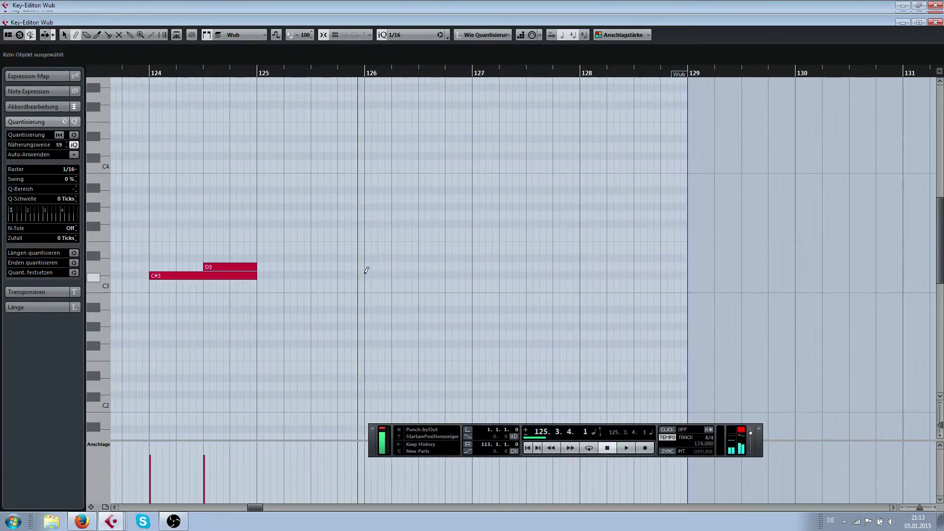
{"action": "left_click_drag", "start_coordinate": [366, 276], "coordinate": [472, 275]}
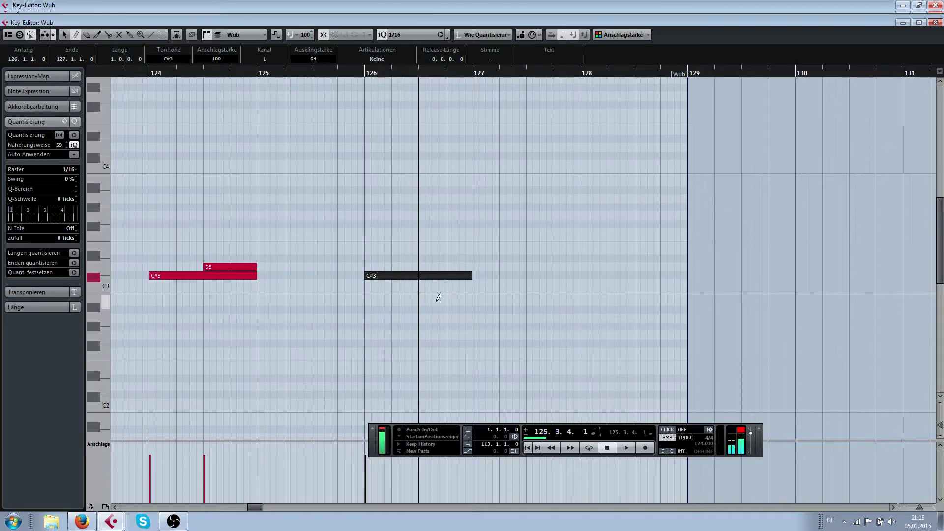
{"action": "left_click_drag", "start_coordinate": [419, 301], "coordinate": [473, 297]}
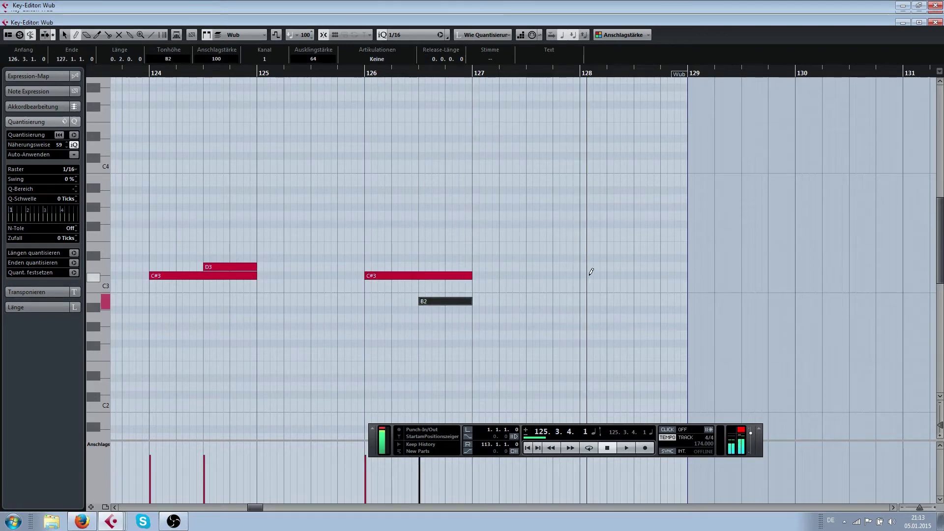
Step: Draw a one-bar C#3 note at bar 128 and a half-bar C#2 note at 128.3, and return to the project
{"action": "left_click_drag", "start_coordinate": [582, 275], "coordinate": [687, 275]}
{"action": "scroll", "coordinate": [664, 302], "scroll_direction": "down", "scroll_amount": 3}
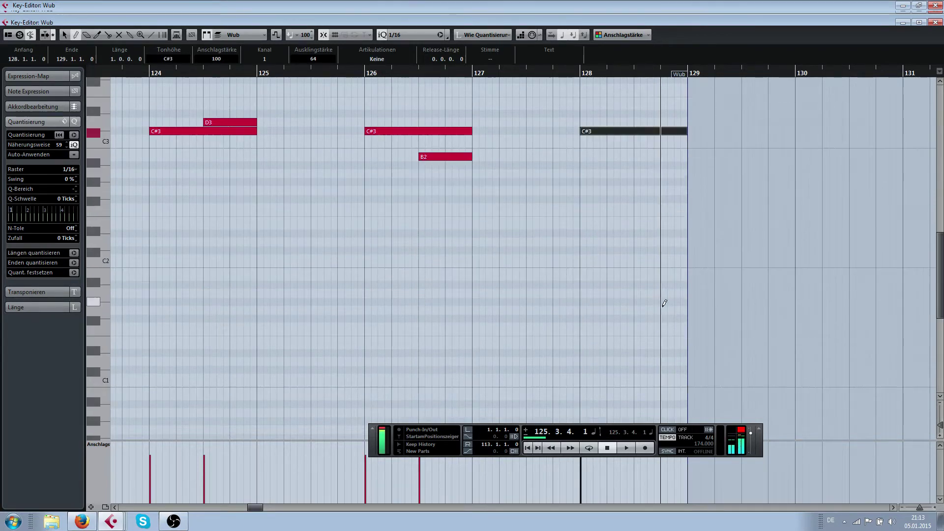
{"action": "left_click_drag", "start_coordinate": [635, 250], "coordinate": [693, 249]}
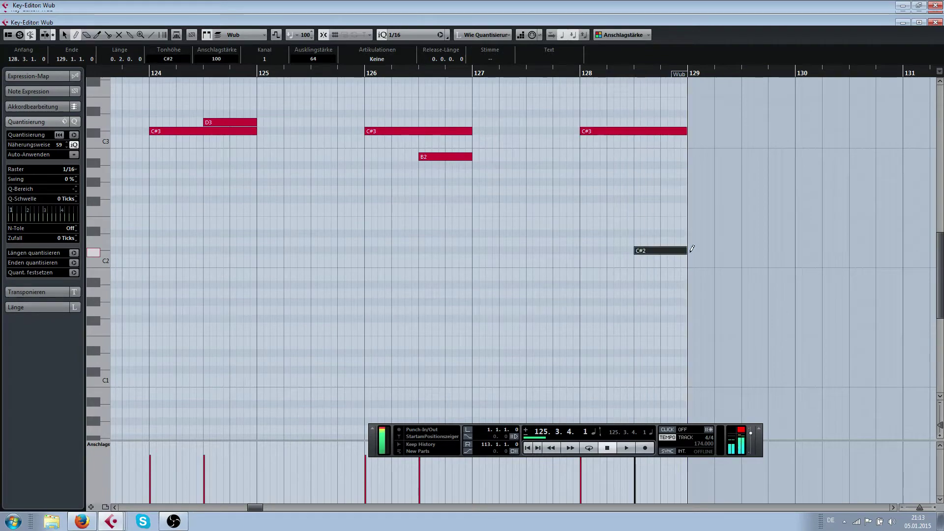
{"action": "right_click", "coordinate": [691, 250]}
{"action": "left_click", "coordinate": [627, 206]}
{"action": "key", "text": "Return"}
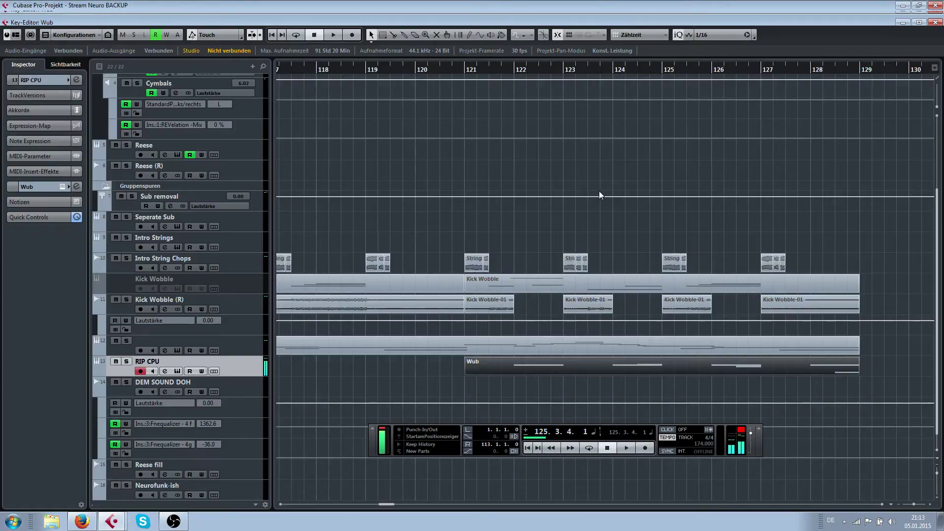
Step: Render the Wub part to a new audio track
{"action": "key", "text": "alt+r"}
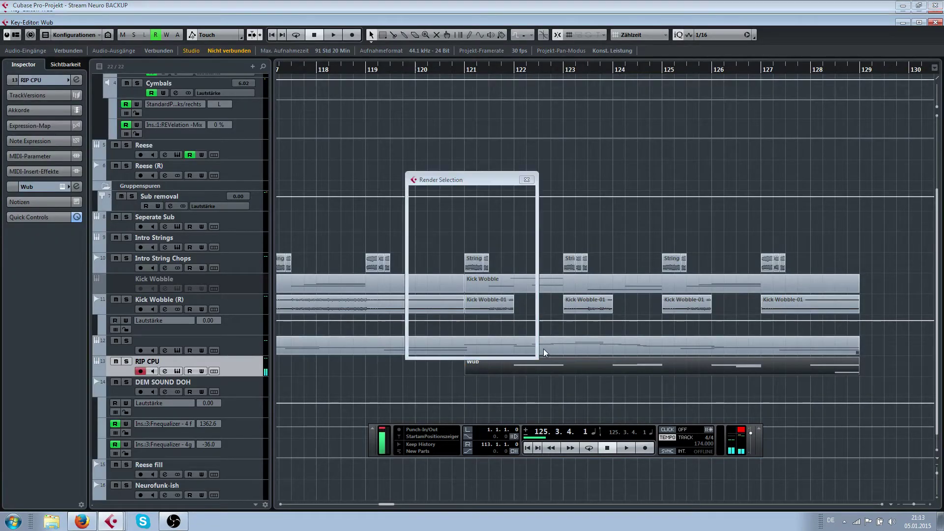
{"action": "left_click", "coordinate": [472, 344]}
{"action": "key", "text": "Return"}
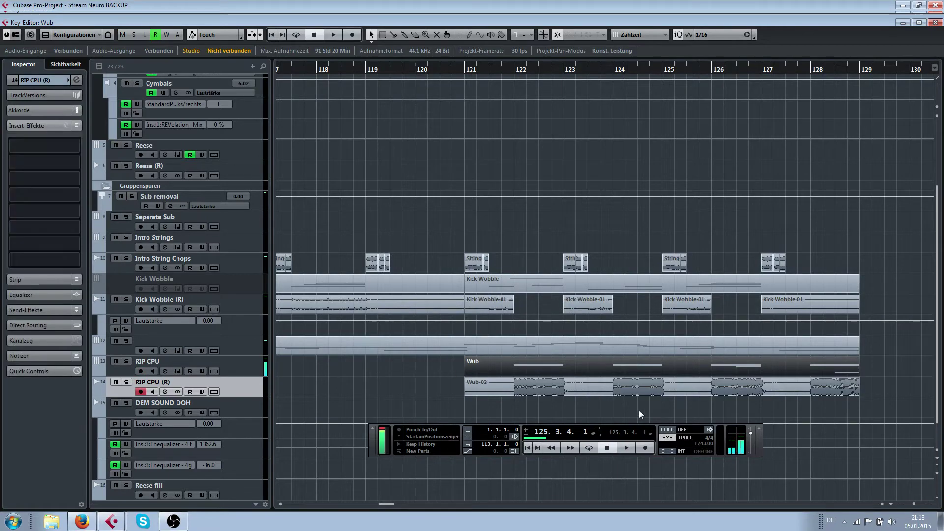
Step: Examine the waveform of the rendered Wub audio in the arrangement and in the Sample Editor
{"action": "left_click", "coordinate": [657, 389]}
{"action": "scroll", "coordinate": [515, 386], "scroll_direction": "up", "scroll_amount": 8}
{"action": "scroll", "coordinate": [580, 403], "scroll_direction": "down", "scroll_amount": 6}
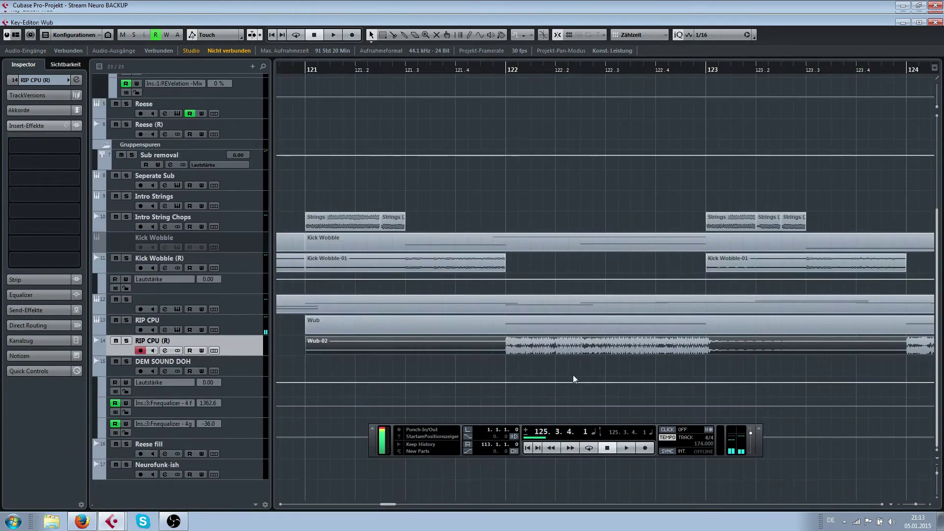
{"action": "scroll", "coordinate": [546, 366], "scroll_direction": "up", "scroll_amount": 6}
{"action": "scroll", "coordinate": [519, 347], "scroll_direction": "up", "scroll_amount": 2}
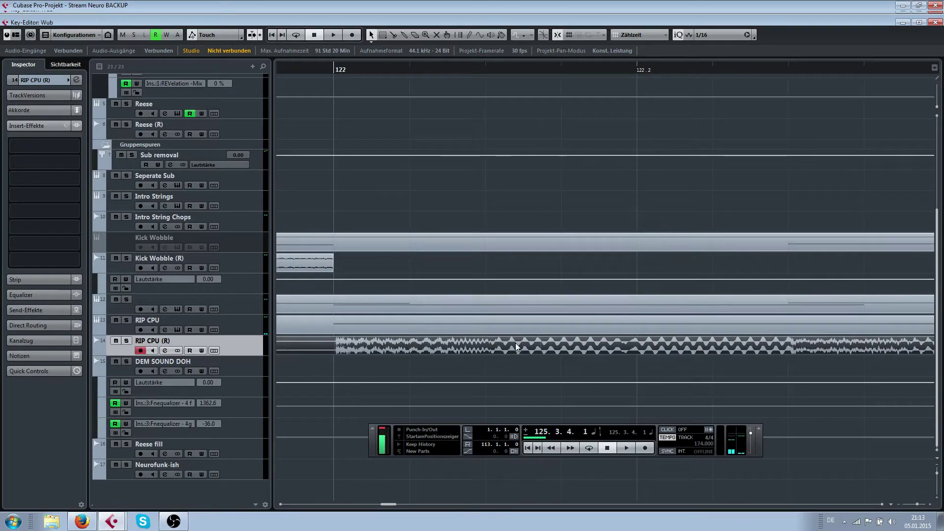
{"action": "double_click", "coordinate": [516, 347]}
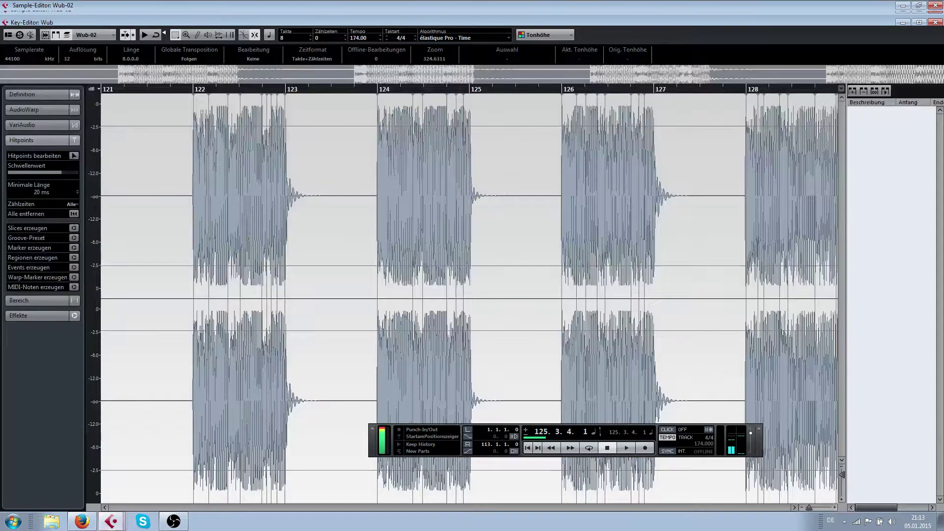
{"action": "scroll", "coordinate": [416, 113], "scroll_direction": "up", "scroll_amount": 4}
{"action": "scroll", "coordinate": [416, 113], "scroll_direction": "up", "scroll_amount": 4}
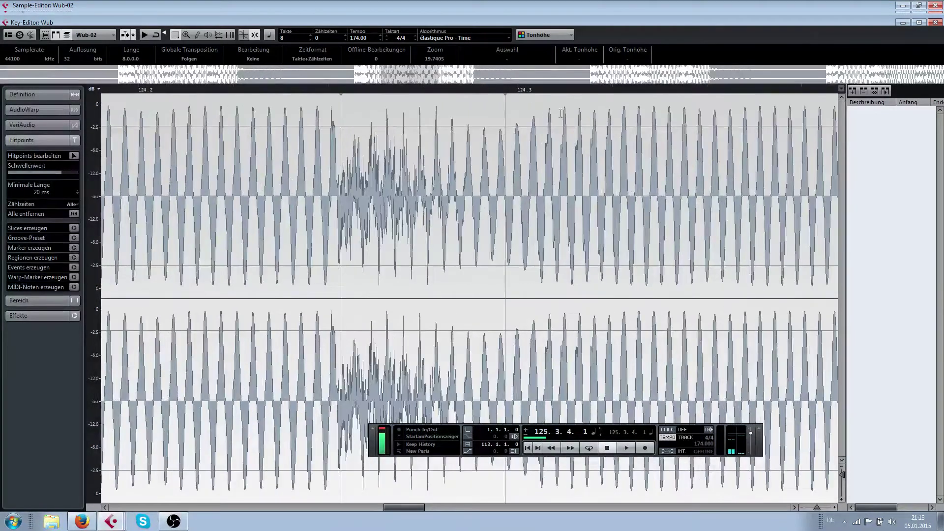
{"action": "scroll", "coordinate": [570, 109], "scroll_direction": "down", "scroll_amount": 6}
{"action": "key", "text": "Return"}
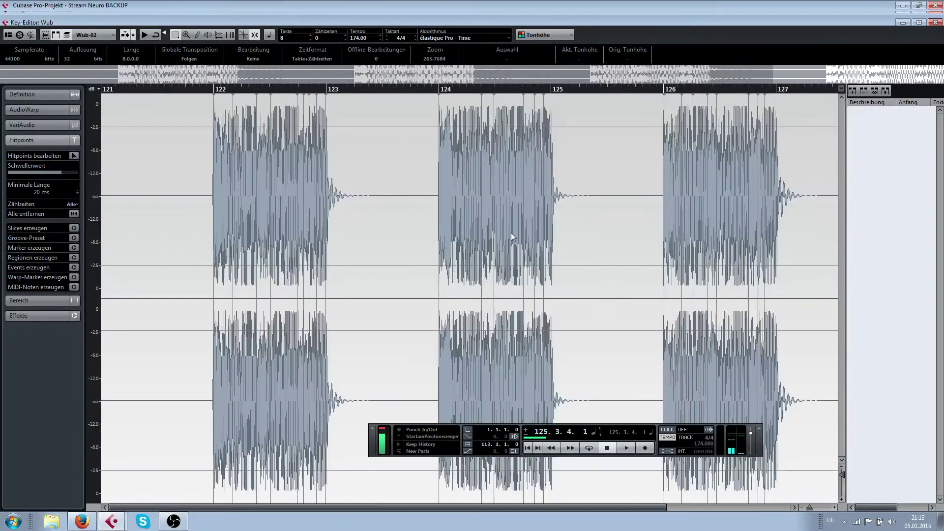
{"action": "scroll", "coordinate": [372, 308], "scroll_direction": "down", "scroll_amount": 3}
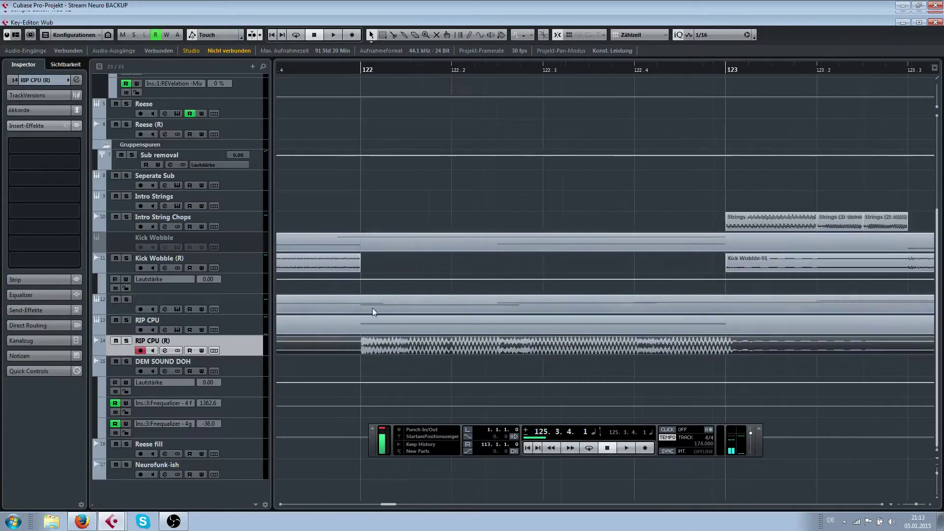
Step: Show the RIP CPU instrument track's channel controls and delete that track, keeping its rendered audio track
{"action": "left_click", "coordinate": [121, 329]}
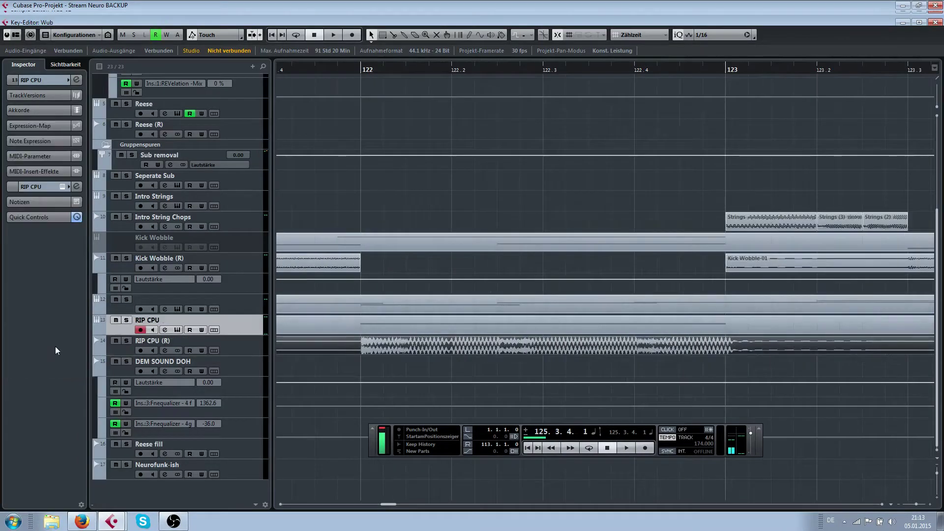
{"action": "left_click", "coordinate": [34, 188]}
{"action": "left_click", "coordinate": [34, 264]}
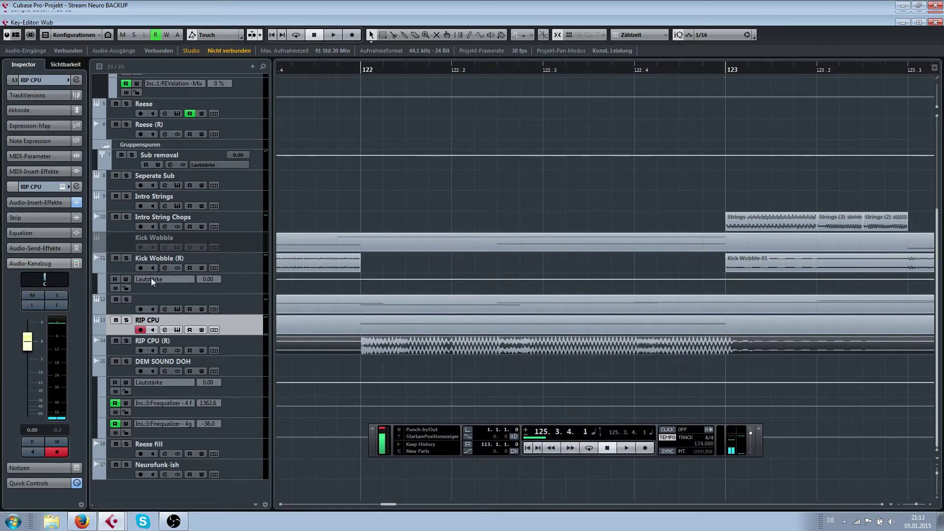
{"action": "scroll", "coordinate": [373, 330], "scroll_direction": "down", "scroll_amount": 6}
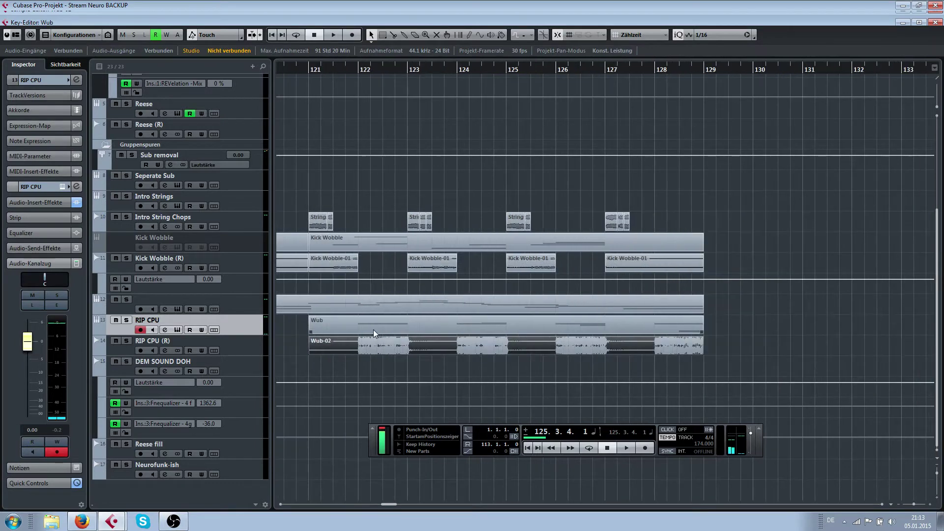
{"action": "scroll", "coordinate": [373, 330], "scroll_direction": "down", "scroll_amount": 1}
{"action": "key", "text": "shift+Delete"}
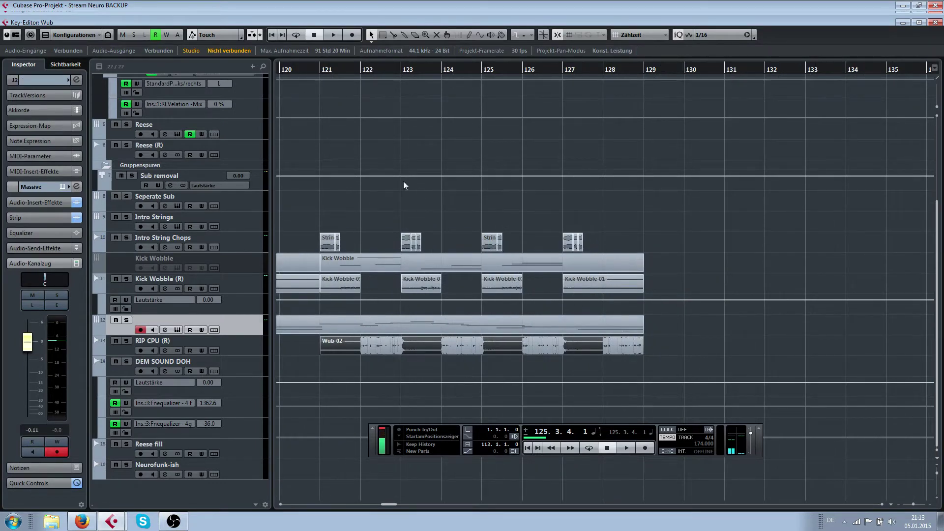
Step: Play the arrangement from bar 113
{"action": "scroll", "coordinate": [367, 87], "scroll_direction": "down", "scroll_amount": 5}
{"action": "scroll", "coordinate": [403, 72], "scroll_direction": "left", "scroll_amount": 3}
{"action": "left_click", "coordinate": [420, 73]}
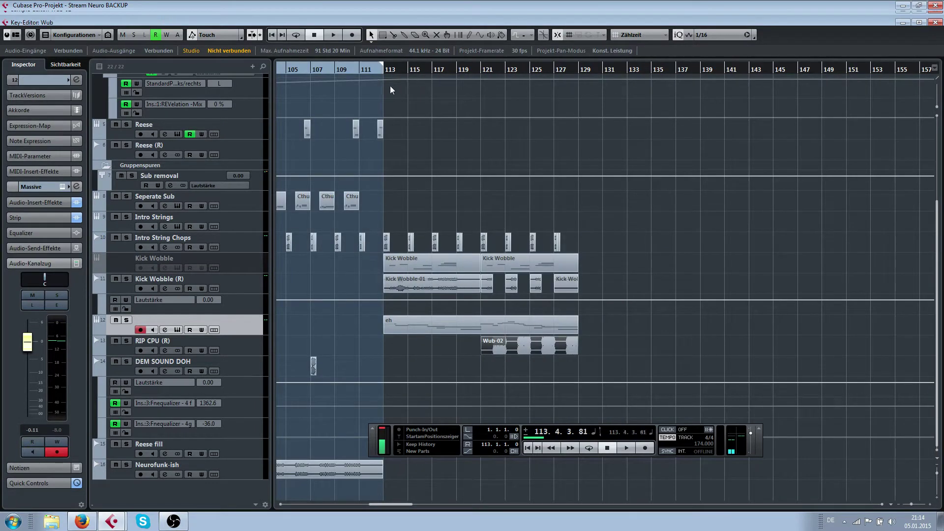
{"action": "left_click_drag", "start_coordinate": [391, 85], "coordinate": [382, 87]}
{"action": "key", "text": "space"}
Step: Try to route the output of the RIP CPU (R) track to the Sub removal group
{"action": "left_click", "coordinate": [114, 352]}
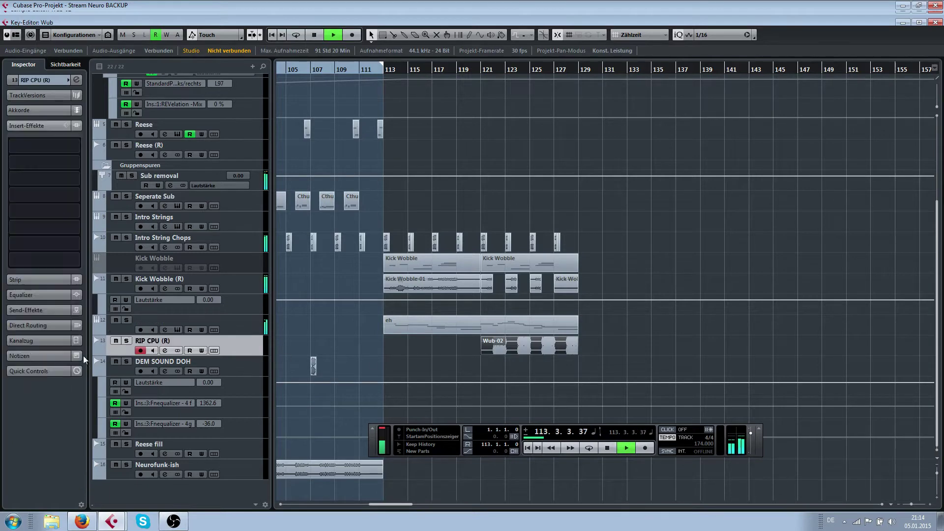
{"action": "left_click", "coordinate": [165, 350]}
{"action": "left_click", "coordinate": [478, 238]}
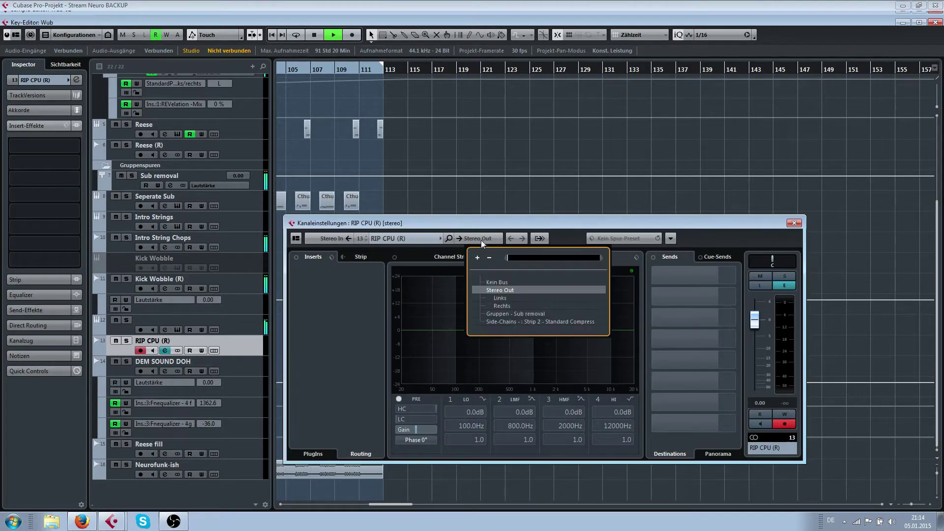
{"action": "left_click", "coordinate": [521, 314]}
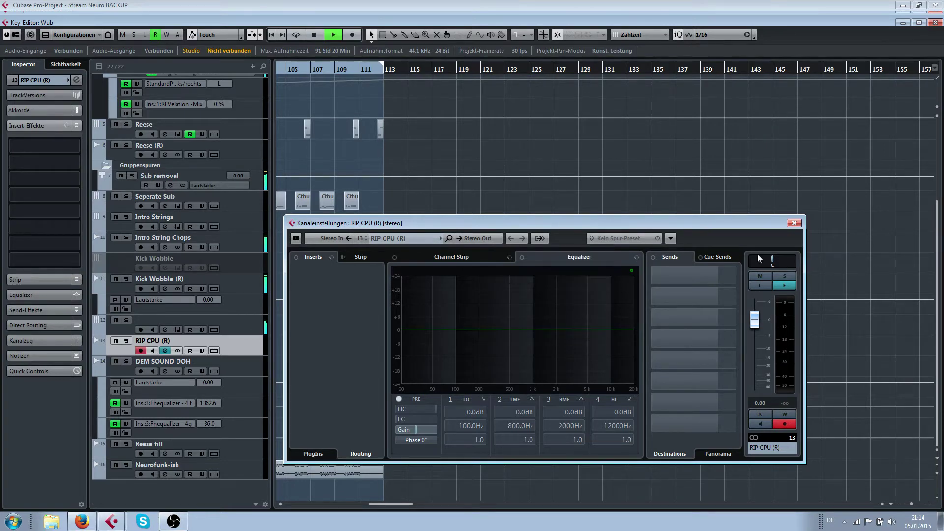
{"action": "left_click", "coordinate": [794, 223]}
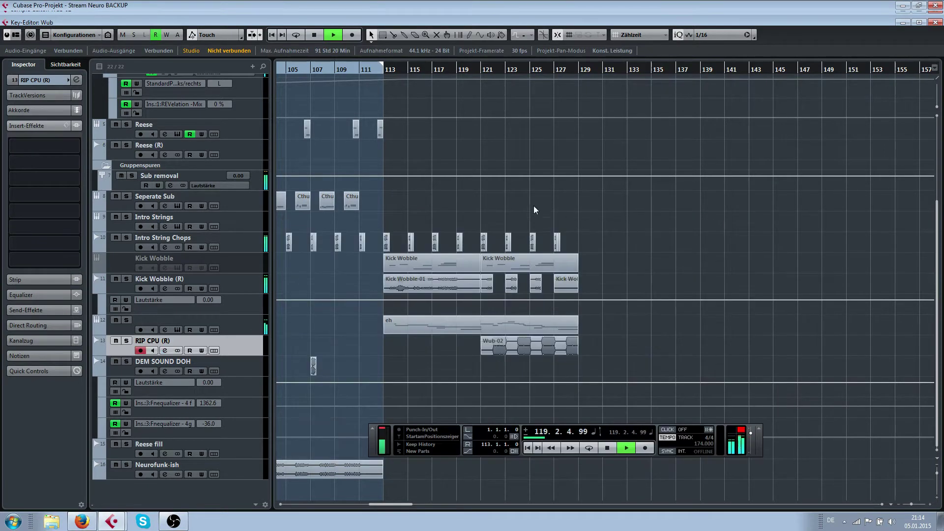
Step: Listen to the Wub section through to bar 129, stop playback, and view the wider arrangement
{"action": "scroll", "coordinate": [537, 208], "scroll_direction": "up", "scroll_amount": 2}
{"action": "scroll", "coordinate": [660, 218], "scroll_direction": "up", "scroll_amount": 1}
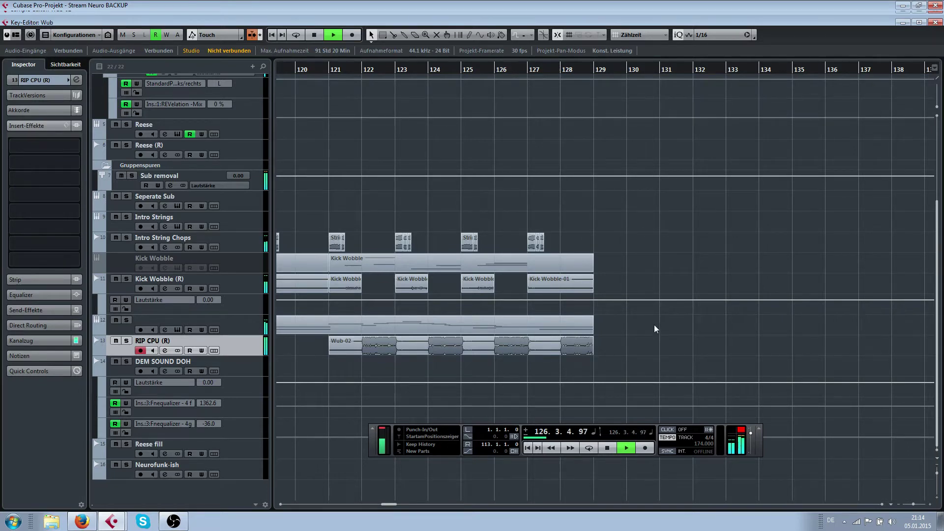
{"action": "scroll", "coordinate": [639, 327], "scroll_direction": "up", "scroll_amount": 3}
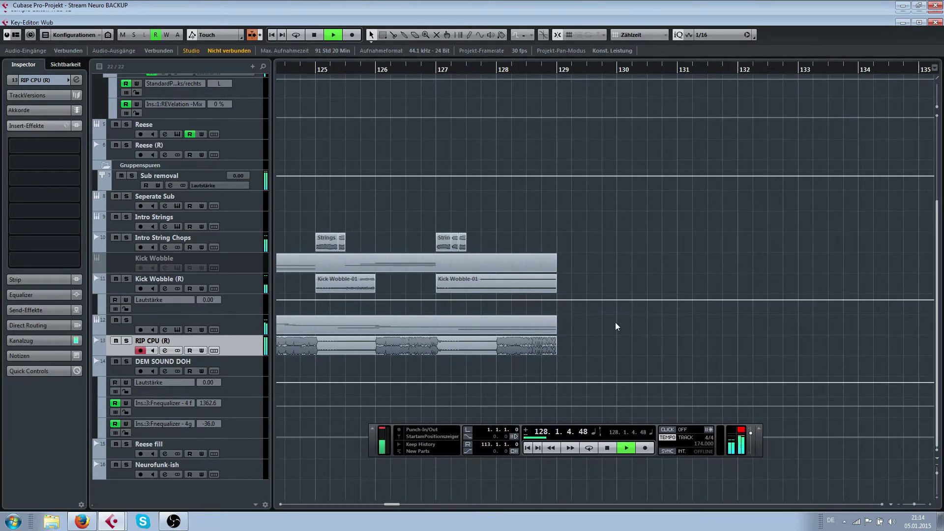
{"action": "key", "text": "g"}
{"action": "key", "text": "g"}
{"action": "key", "text": "space"}
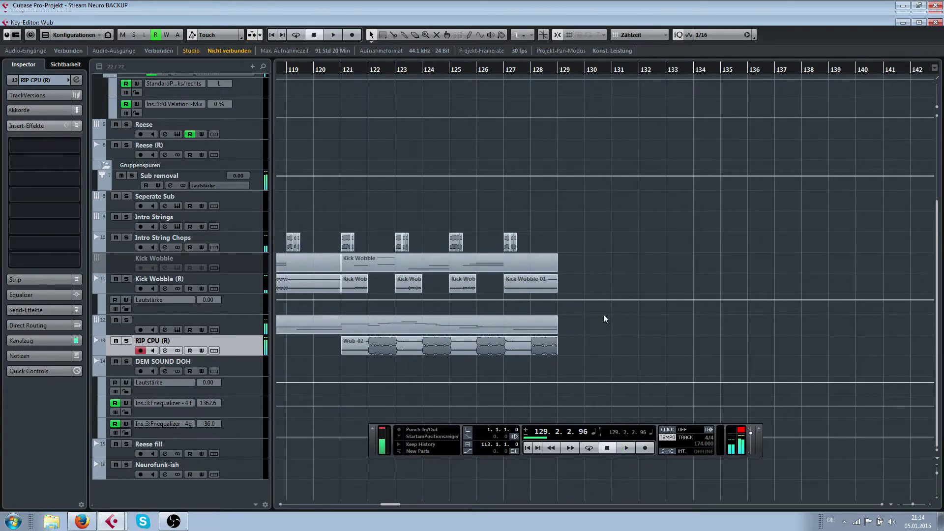
{"action": "key", "text": "g"}
{"action": "key", "text": "g"}
{"action": "key", "text": "g"}
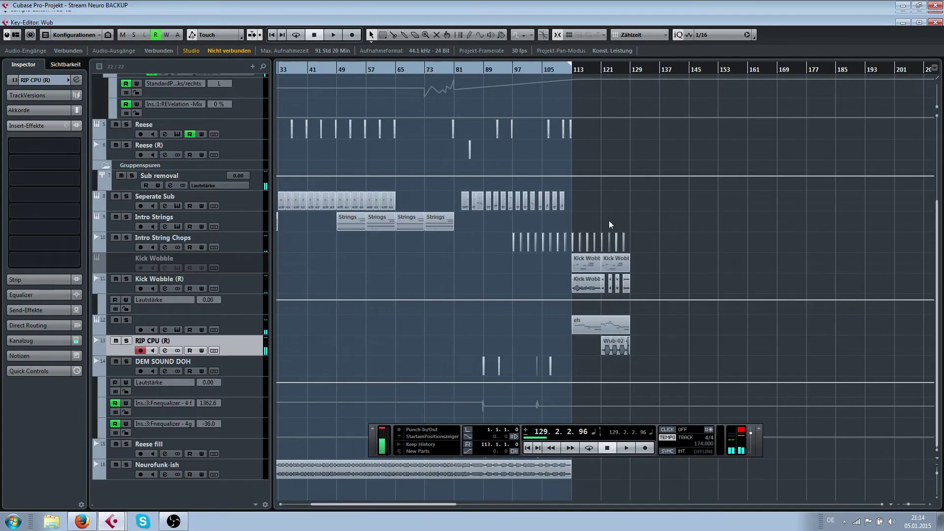
Step: Extend the start of the drum part at bar 115 back to 114.4.1
{"action": "key", "text": "h"}
{"action": "key", "text": "h"}
{"action": "scroll", "coordinate": [615, 229], "scroll_direction": "up", "scroll_amount": 3}
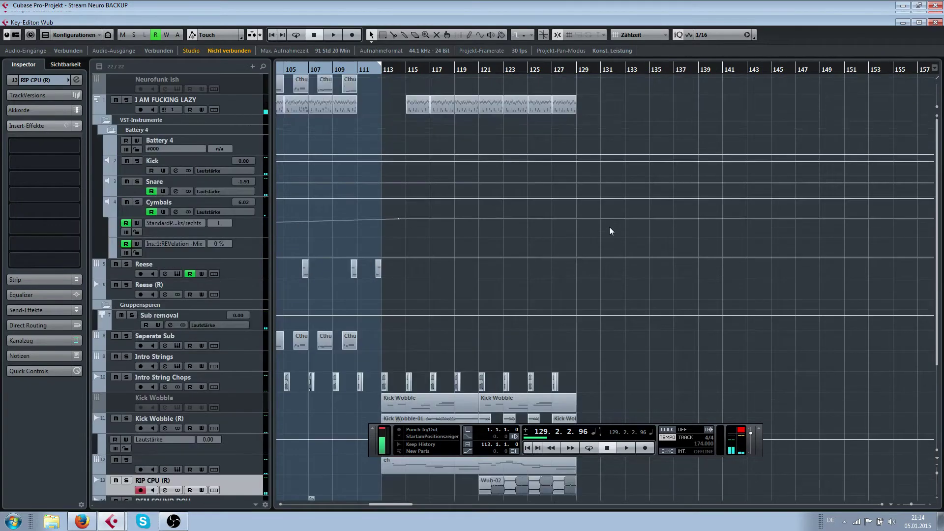
{"action": "scroll", "coordinate": [373, 111], "scroll_direction": "up", "scroll_amount": 3}
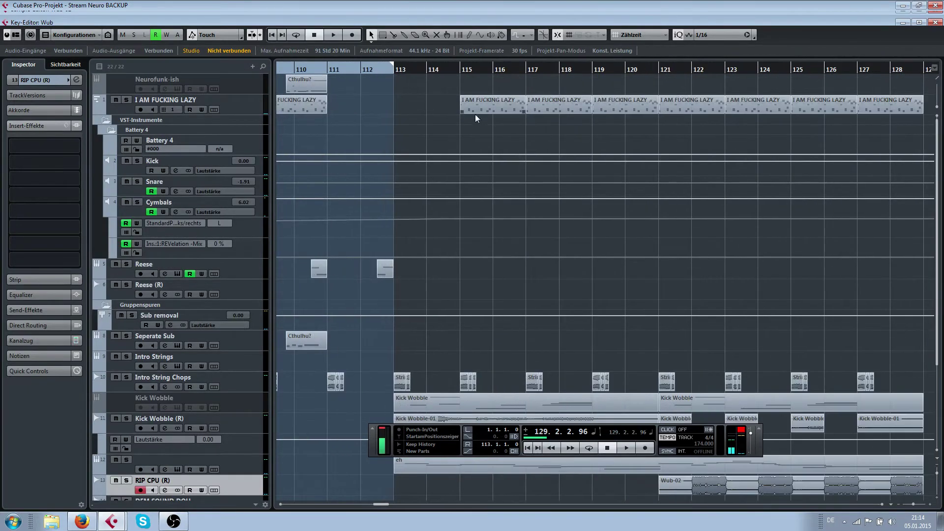
{"action": "key", "text": "h"}
{"action": "key", "text": "h"}
{"action": "left_click_drag", "start_coordinate": [459, 112], "coordinate": [445, 112]}
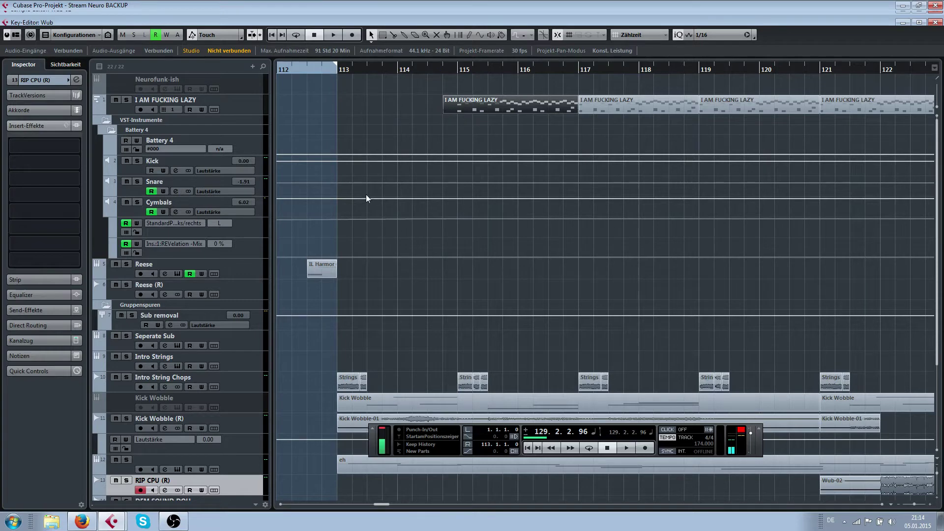
Step: Copy the VDUB2 Kick 016 cell in the drum track's Battery 4 instrument from A1 to B1
{"action": "left_click", "coordinate": [124, 107]}
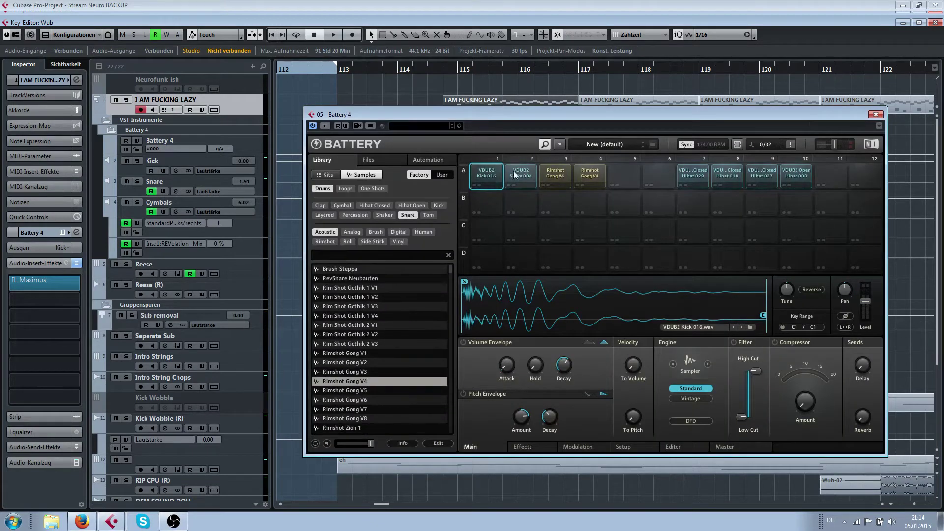
{"action": "left_click", "coordinate": [490, 179]}
{"action": "right_click", "coordinate": [490, 179]}
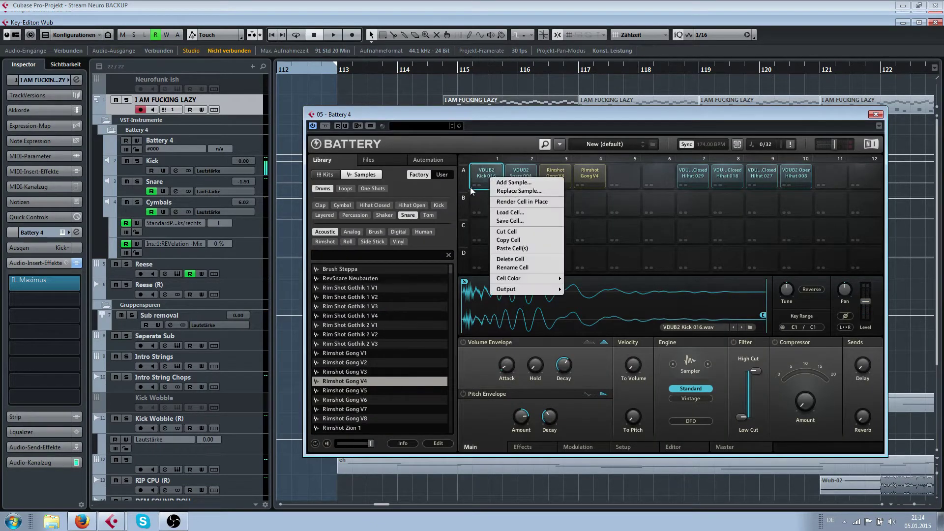
{"action": "left_click", "coordinate": [509, 237]}
{"action": "left_click", "coordinate": [492, 199]}
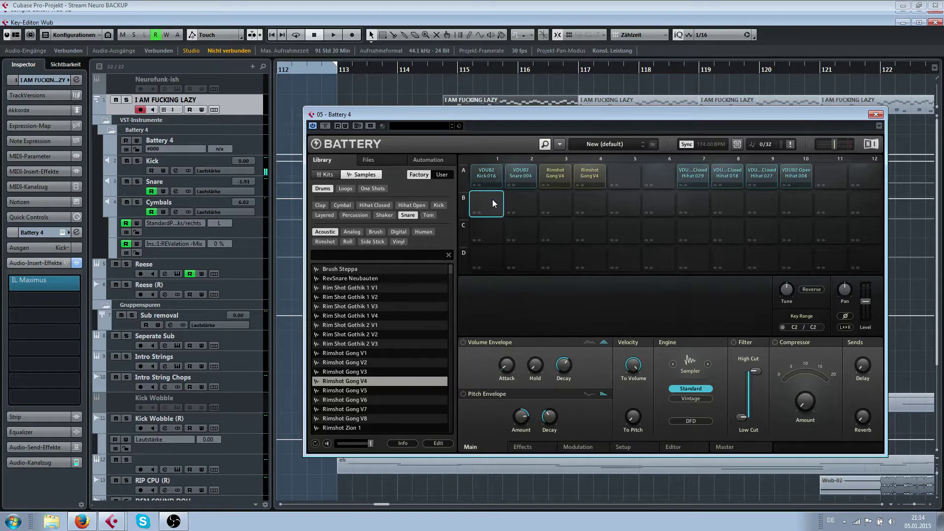
{"action": "key", "text": "ctrl+v"}
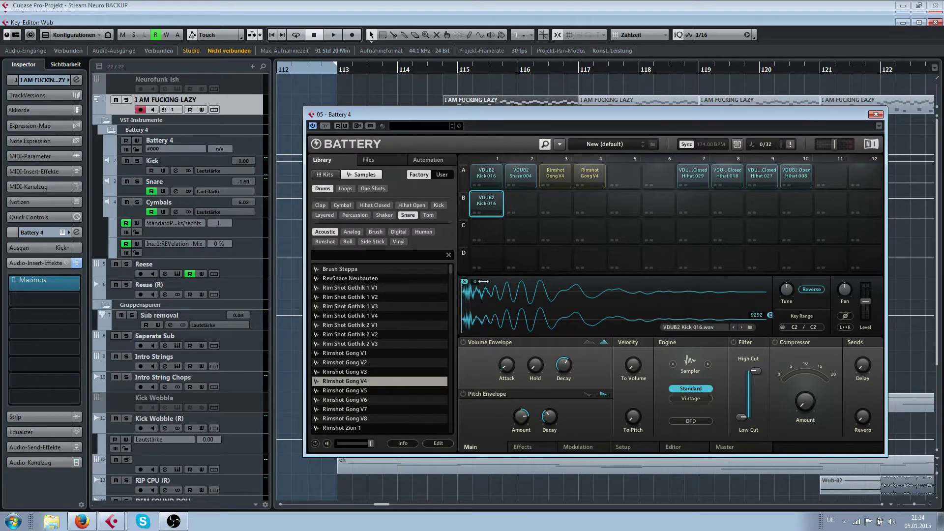
Step: Reverse the copied kick sample in cell B1, trim its start point while auditioning it, and close the instrument window
{"action": "mouse_move", "coordinate": [464, 282]}
{"action": "left_mouse_down"}
{"action": "mouse_move", "coordinate": [492, 282]}
{"action": "mouse_move", "coordinate": [484, 282]}
{"action": "left_mouse_up"}
{"action": "left_click", "coordinate": [491, 211]}
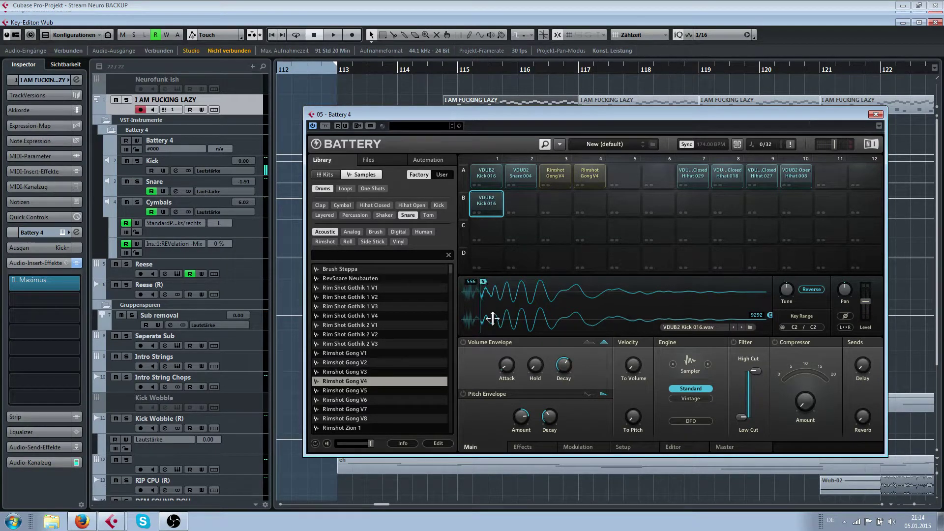
{"action": "mouse_move", "coordinate": [491, 318]}
{"action": "left_mouse_down"}
{"action": "mouse_move", "coordinate": [477, 307]}
{"action": "mouse_move", "coordinate": [552, 287]}
{"action": "mouse_move", "coordinate": [507, 312]}
{"action": "mouse_move", "coordinate": [589, 295]}
{"action": "mouse_move", "coordinate": [636, 302]}
{"action": "mouse_move", "coordinate": [483, 300]}
{"action": "mouse_move", "coordinate": [581, 304]}
{"action": "mouse_move", "coordinate": [624, 280]}
{"action": "mouse_move", "coordinate": [731, 281]}
{"action": "left_mouse_up"}
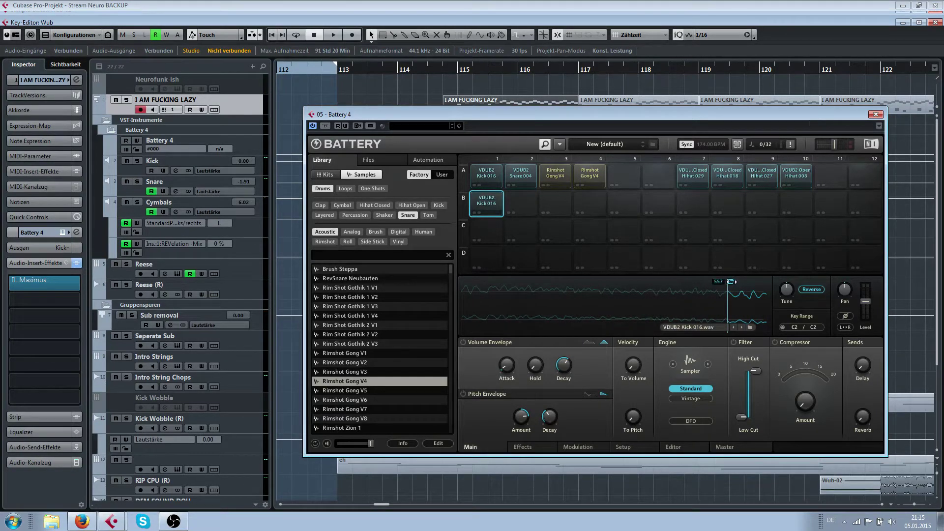
{"action": "mouse_move", "coordinate": [671, 309]}
{"action": "left_mouse_down"}
{"action": "mouse_move", "coordinate": [660, 300]}
{"action": "mouse_move", "coordinate": [658, 310]}
{"action": "mouse_move", "coordinate": [612, 302]}
{"action": "left_mouse_up"}
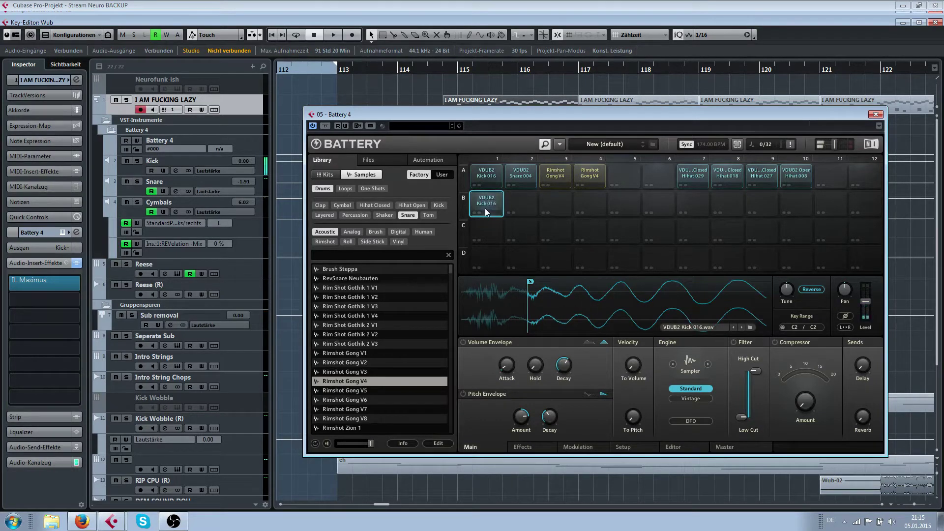
{"action": "left_click", "coordinate": [876, 114]}
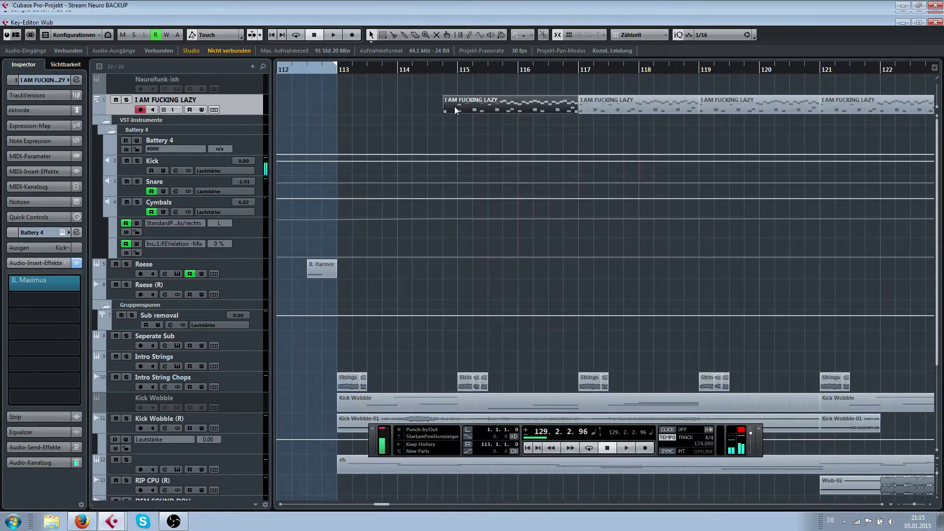
Step: Add a sixteenth-length C2 note at 114.4.1 in the extended drum part to trigger the reversed kick
{"action": "double_click", "coordinate": [456, 110]}
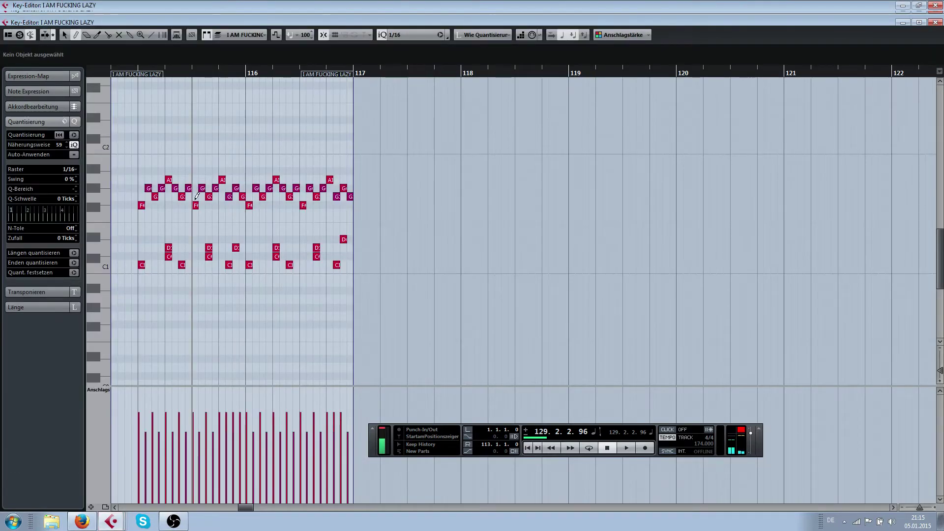
{"action": "scroll", "coordinate": [197, 198], "scroll_direction": "left", "scroll_amount": 3}
{"action": "scroll", "coordinate": [266, 209], "scroll_direction": "up", "scroll_amount": 2}
{"action": "left_click", "coordinate": [293, 145]}
{"action": "right_click", "coordinate": [291, 143]}
{"action": "left_click", "coordinate": [293, 146]}
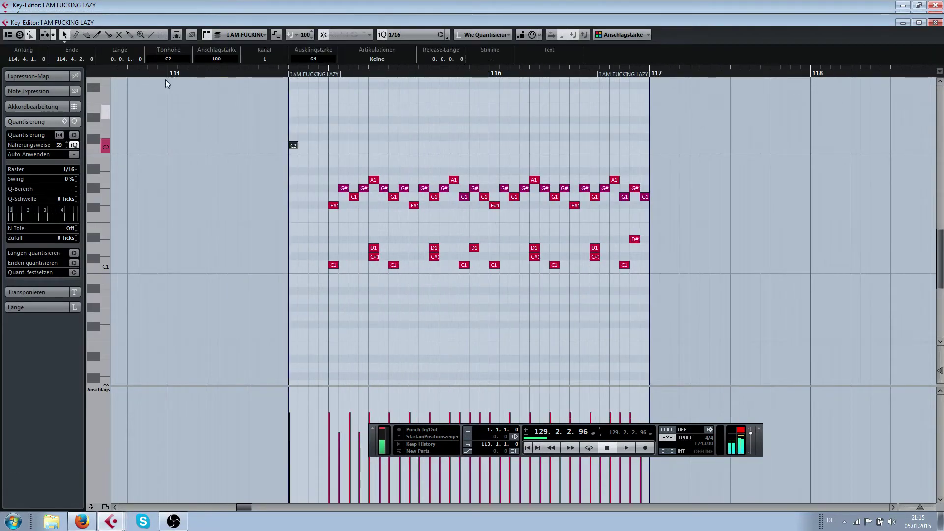
Step: Move the C2 note to 114.4.2.51, auditioning its timing from 114.3.1
{"action": "double_click", "coordinate": [167, 72]}
{"action": "scroll", "coordinate": [295, 144], "scroll_direction": "up", "scroll_amount": 5}
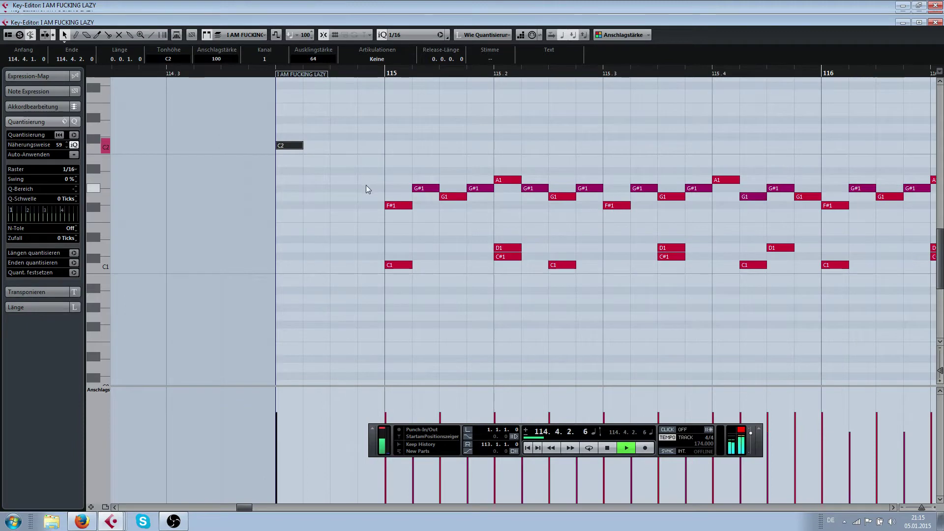
{"action": "key", "text": "space"}
{"action": "left_click_drag", "start_coordinate": [296, 146], "coordinate": [317, 145]}
{"action": "left_click", "coordinate": [169, 67]}
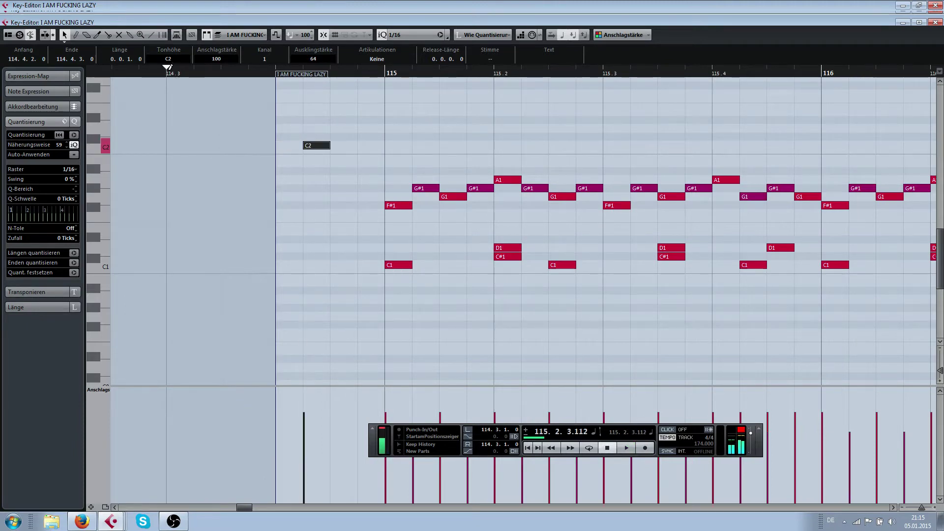
{"action": "key", "text": "space"}
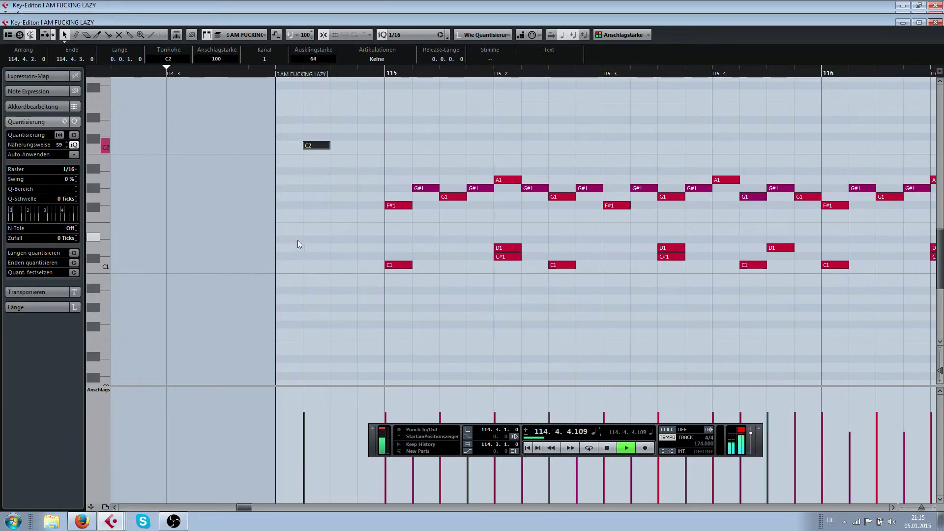
{"action": "key", "text": "space"}
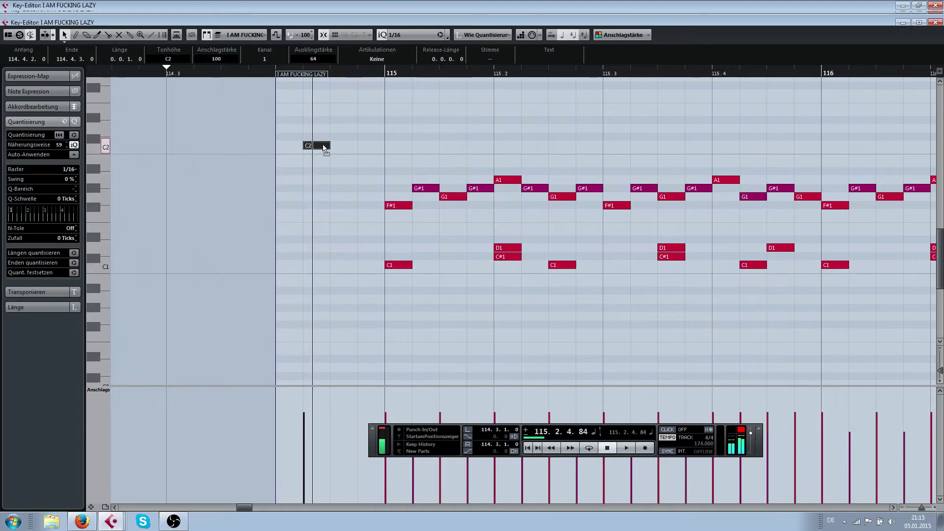
{"action": "left_click_drag", "start_coordinate": [324, 147], "coordinate": [335, 147]}
{"action": "key", "text": "space"}
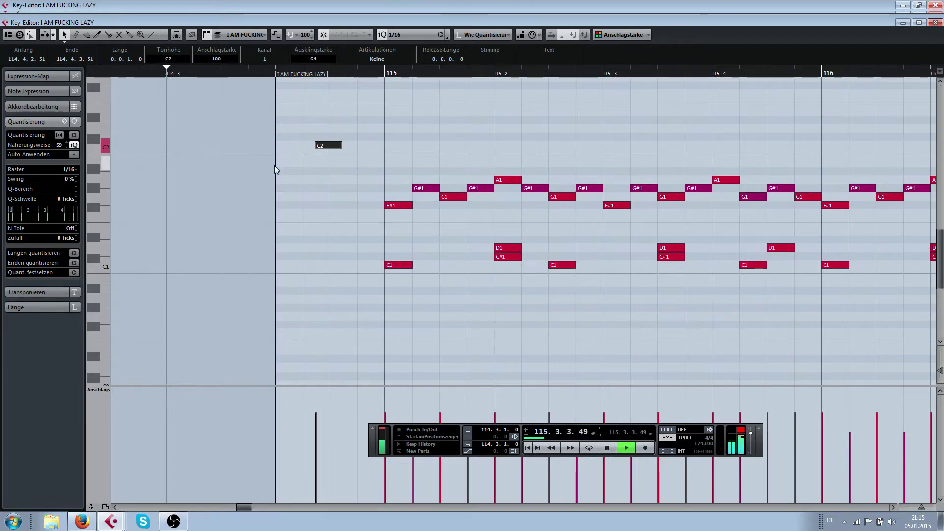
Step: Return to the arrangement, listen through to bar 128, and stop playback
{"action": "key", "text": "Return"}
{"action": "key", "text": "g"}
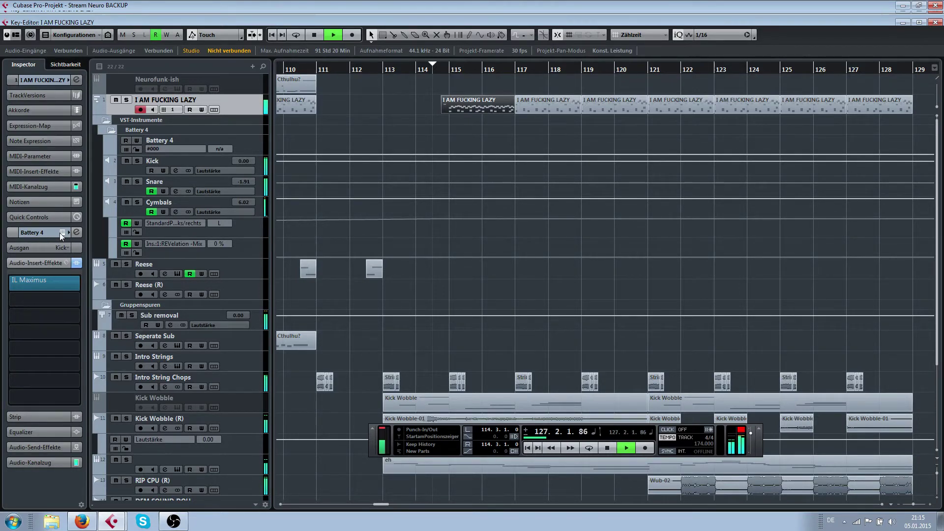
{"action": "scroll", "coordinate": [366, 127], "scroll_direction": "down", "scroll_amount": 3}
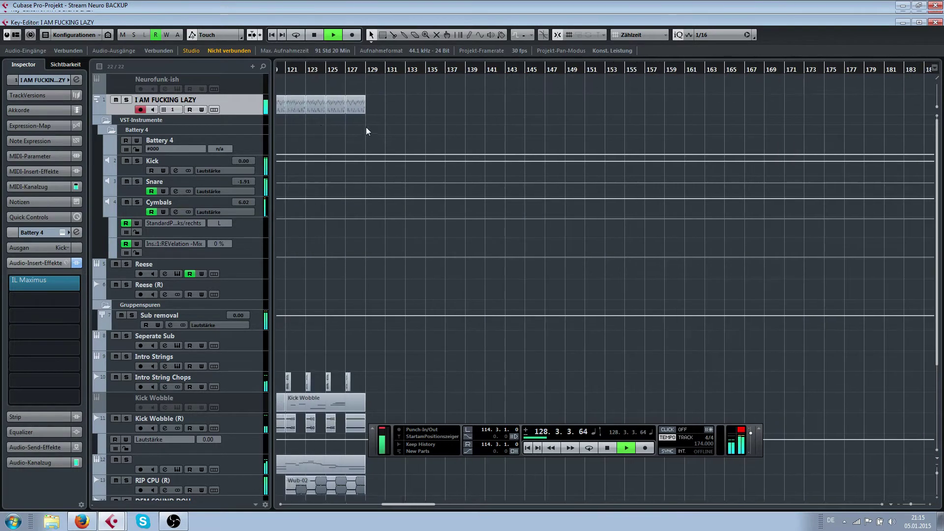
{"action": "scroll", "coordinate": [367, 126], "scroll_direction": "left", "scroll_amount": 3}
{"action": "key", "text": "space"}
Step: Set the output of the reversed kick cell B1 in Battery 4 to direct output St 3/4
{"action": "left_click", "coordinate": [61, 233]}
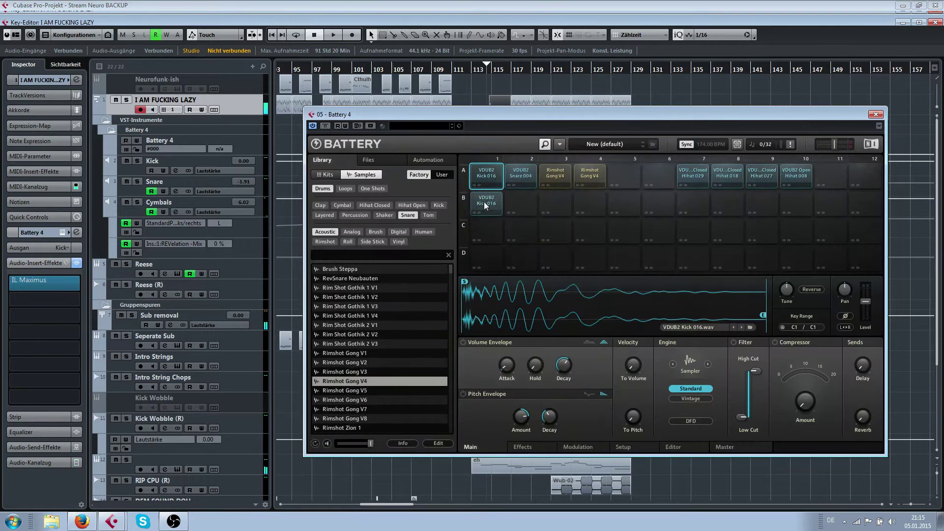
{"action": "right_click", "coordinate": [484, 203]}
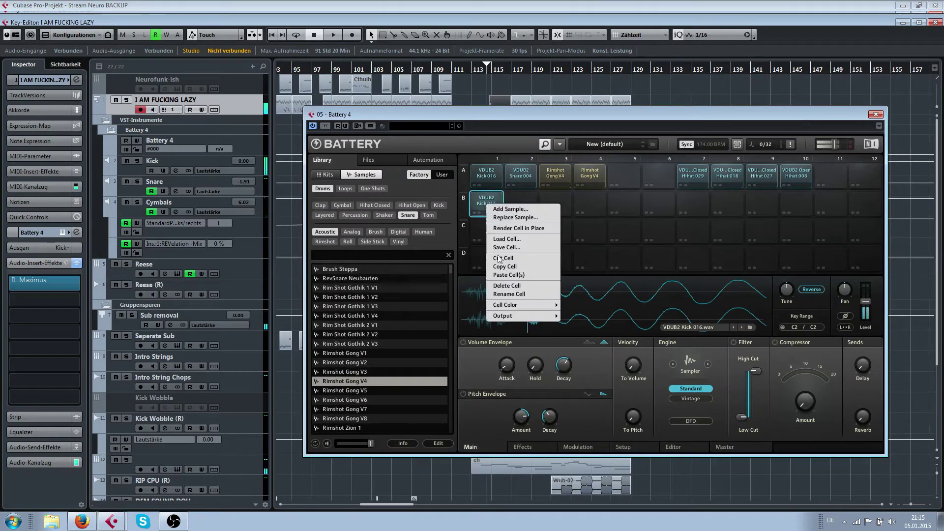
{"action": "mouse_move", "coordinate": [522, 315]}
{"action": "mouse_move", "coordinate": [605, 331]}
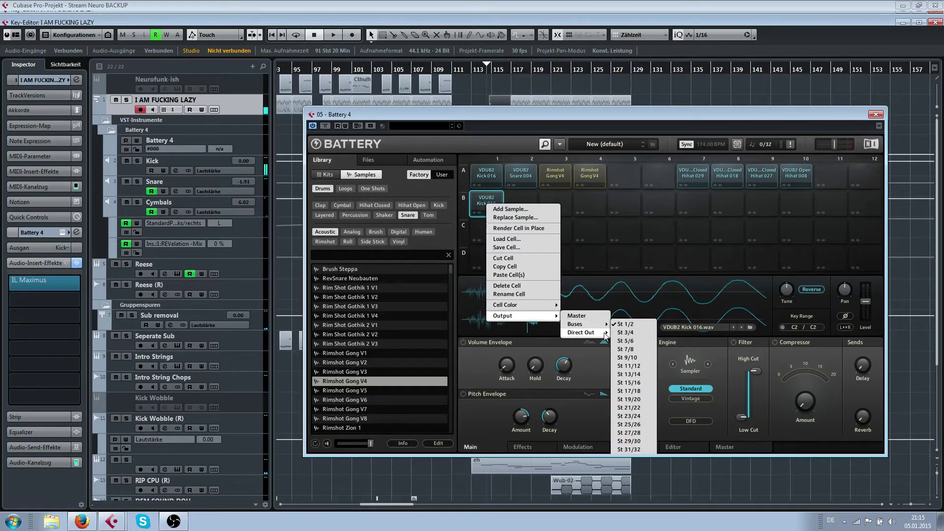
{"action": "left_click", "coordinate": [624, 332]}
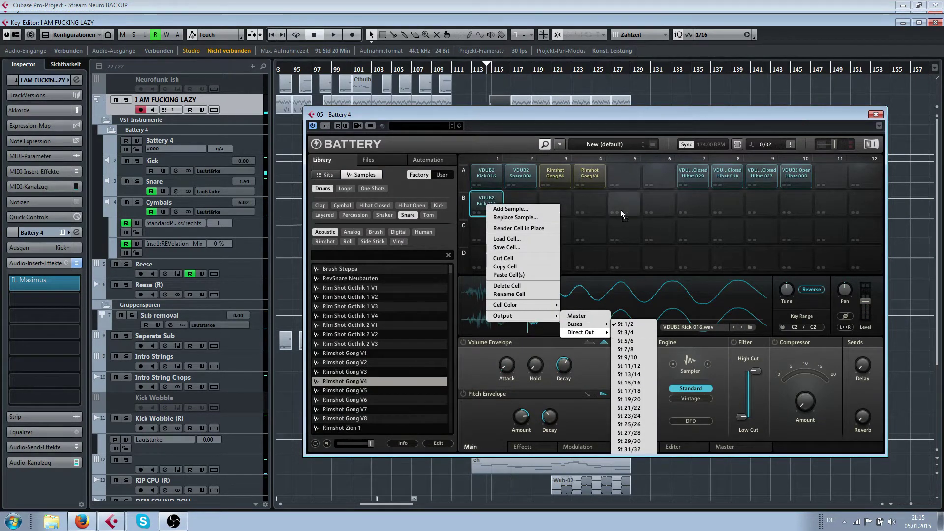
Step: Play the transition from about bar 110 through bar 129, reviewing the drum, Kick Wobble and Wub tracks, and stop playback
{"action": "scroll", "coordinate": [472, 100], "scroll_direction": "down", "scroll_amount": 1}
{"action": "scroll", "coordinate": [387, 76], "scroll_direction": "left", "scroll_amount": 2}
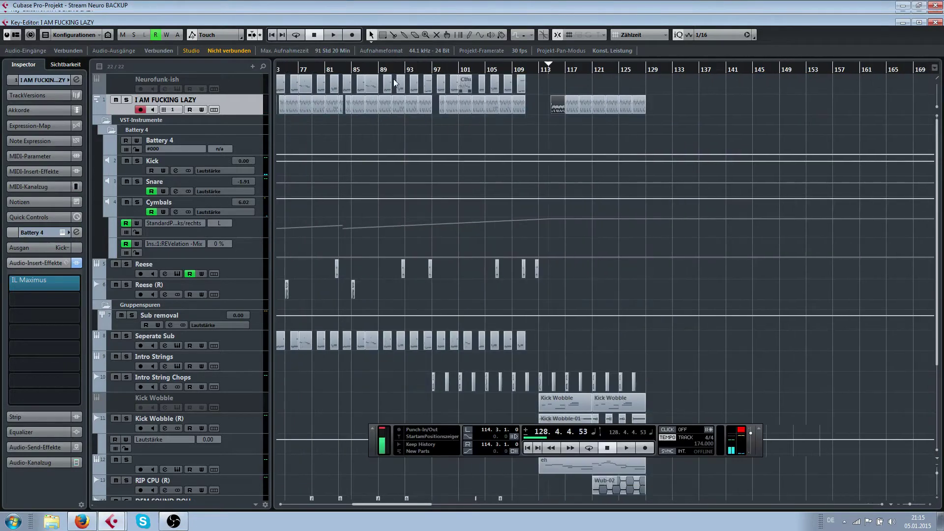
{"action": "scroll", "coordinate": [535, 226], "scroll_direction": "up", "scroll_amount": 2}
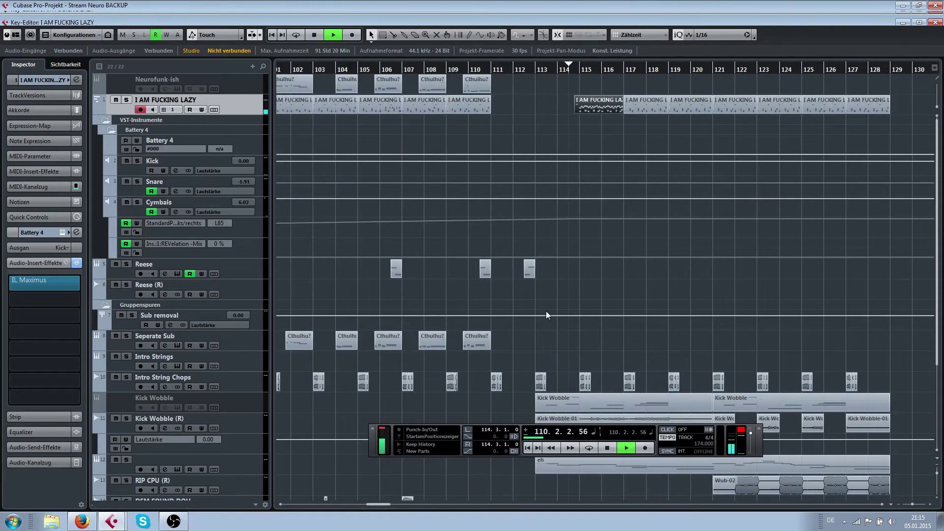
{"action": "scroll", "coordinate": [546, 313], "scroll_direction": "up", "scroll_amount": 1}
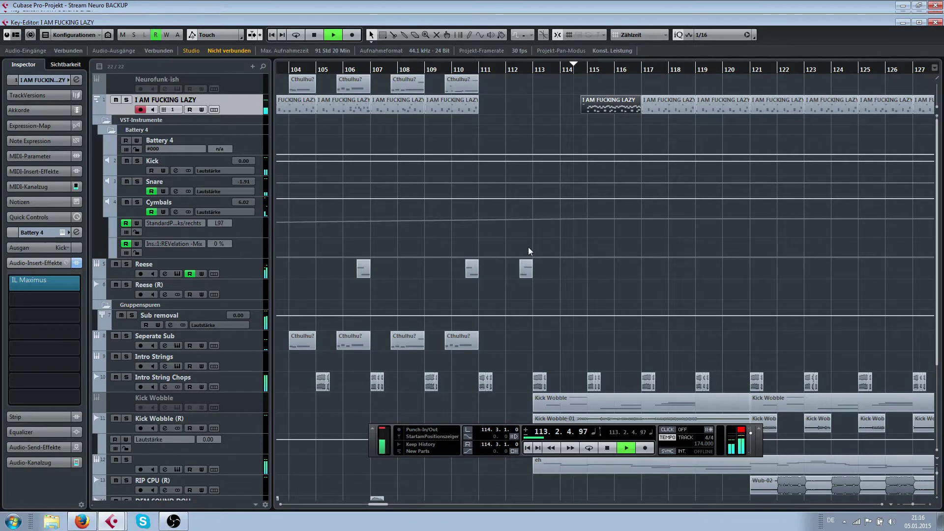
{"action": "scroll", "coordinate": [535, 255], "scroll_direction": "down", "scroll_amount": 5}
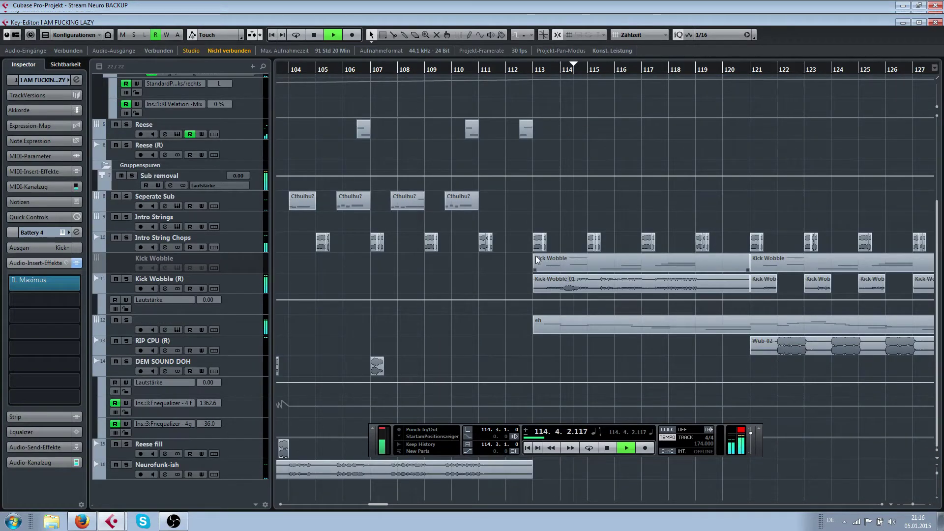
{"action": "scroll", "coordinate": [529, 256], "scroll_direction": "up", "scroll_amount": 5}
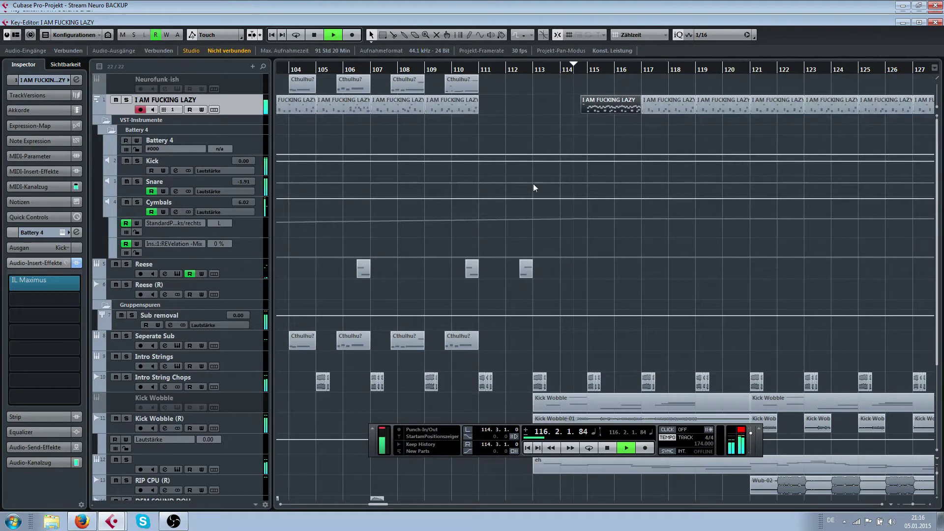
{"action": "left_click", "coordinate": [514, 111]}
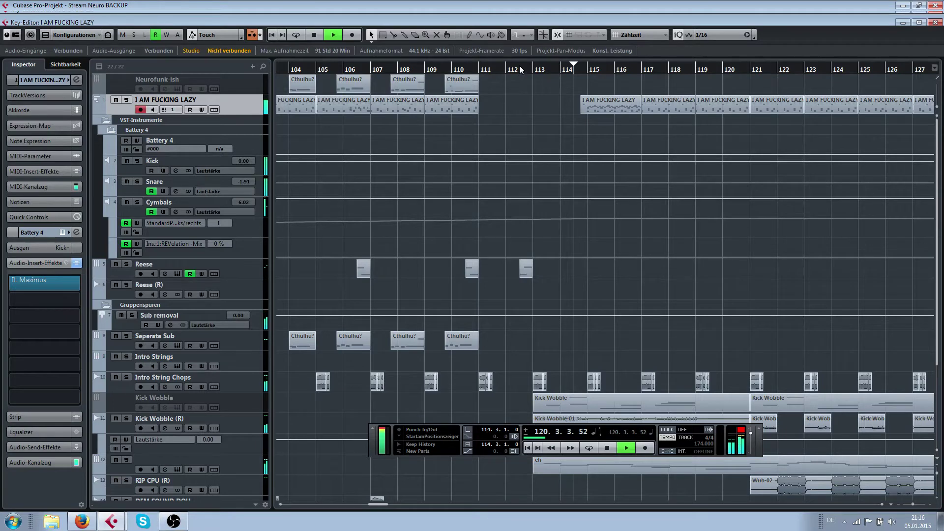
{"action": "scroll", "coordinate": [595, 112], "scroll_direction": "right", "scroll_amount": 5}
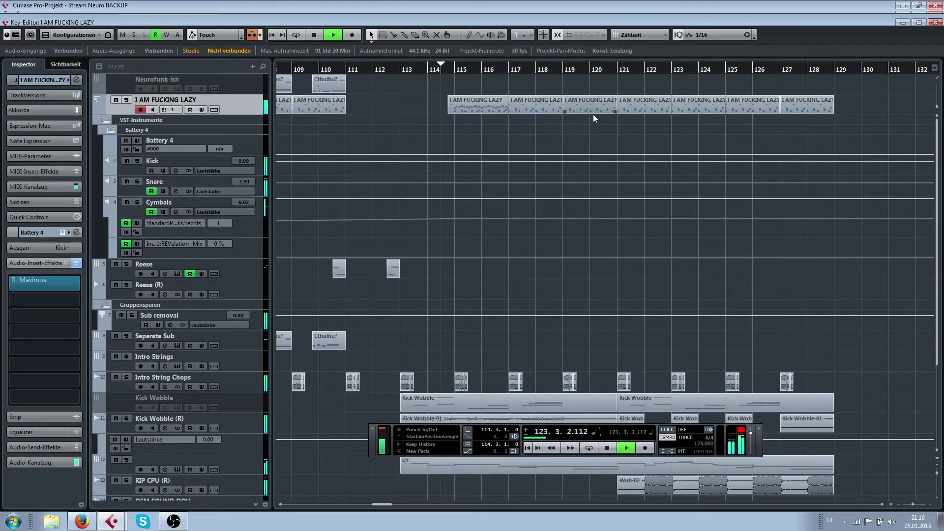
{"action": "scroll", "coordinate": [655, 186], "scroll_direction": "right", "scroll_amount": 7}
{"action": "scroll", "coordinate": [676, 222], "scroll_direction": "down", "scroll_amount": 3}
{"action": "scroll", "coordinate": [651, 246], "scroll_direction": "down", "scroll_amount": 4}
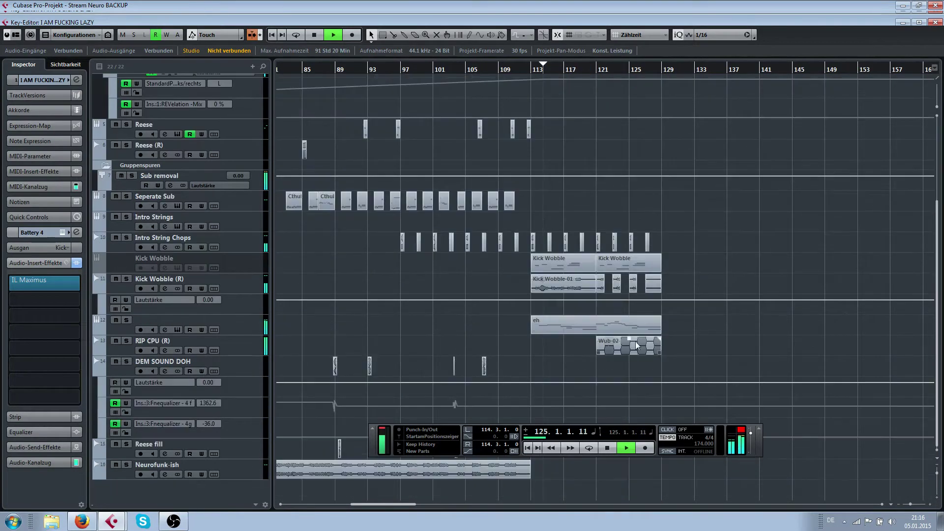
{"action": "scroll", "coordinate": [560, 43], "scroll_direction": "up", "scroll_amount": 4}
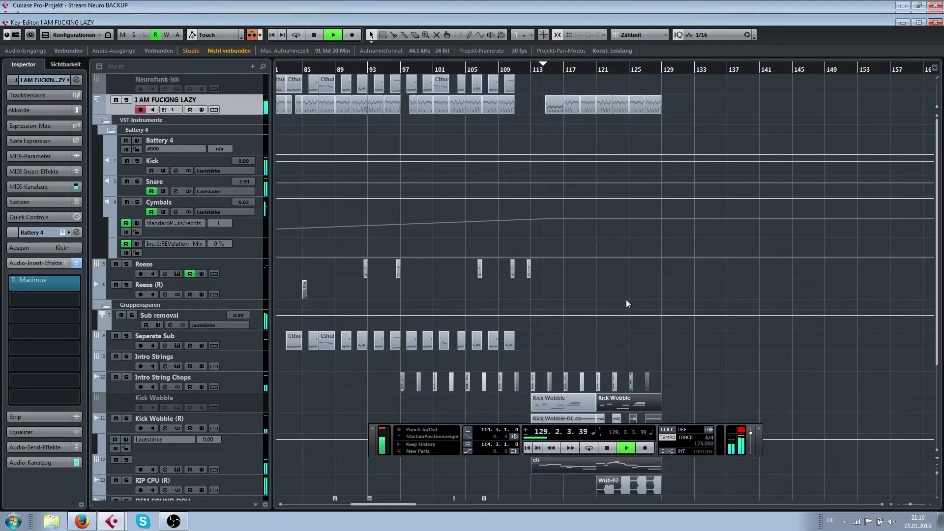
{"action": "key", "text": "space"}
Step: Set the grid type to Takt and range-select bars 113 to 129 across the arrangement tracks
{"action": "right_click", "coordinate": [565, 258]}
{"action": "left_click", "coordinate": [581, 262]}
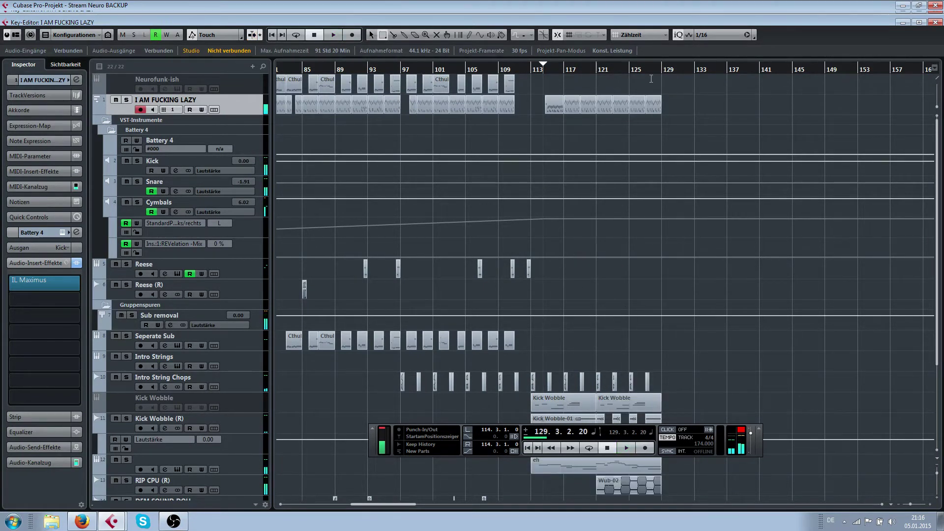
{"action": "left_click", "coordinate": [639, 35]}
{"action": "left_click", "coordinate": [642, 47]}
{"action": "left_click_drag", "start_coordinate": [651, 89], "coordinate": [532, 486]}
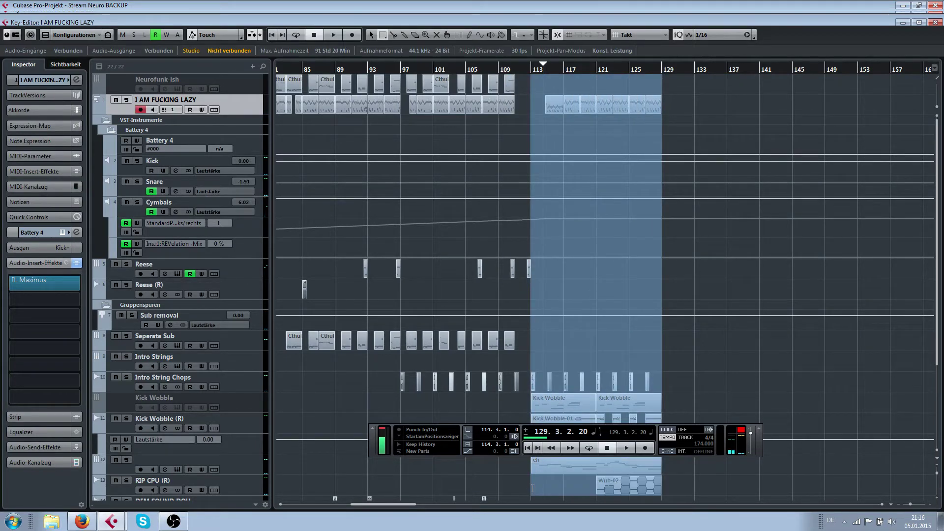
Step: Duplicate the selected range of bars 113 to 129 so it repeats at bars 129 to 145
{"action": "key", "text": "ctrl+d"}
{"action": "left_click", "coordinate": [602, 134]}
{"action": "key", "text": "1"}
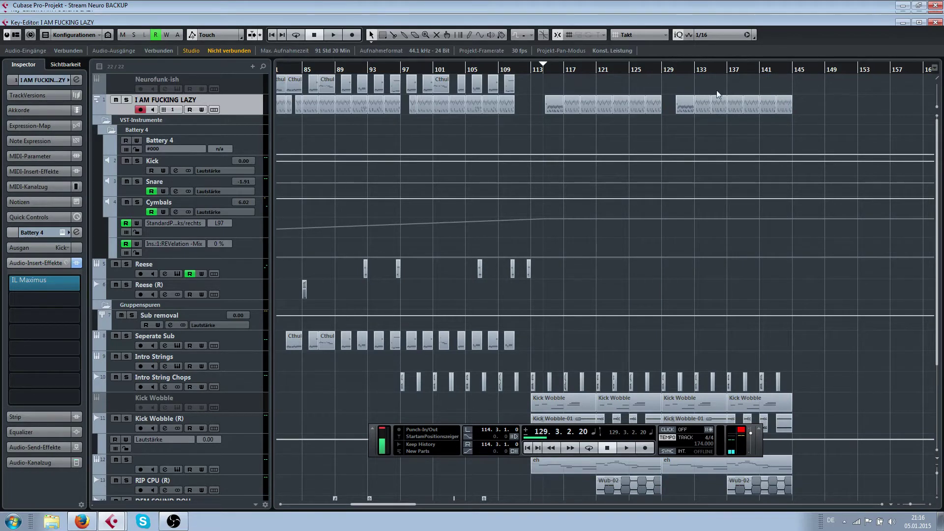
{"action": "scroll", "coordinate": [709, 91], "scroll_direction": "up", "scroll_amount": 3}
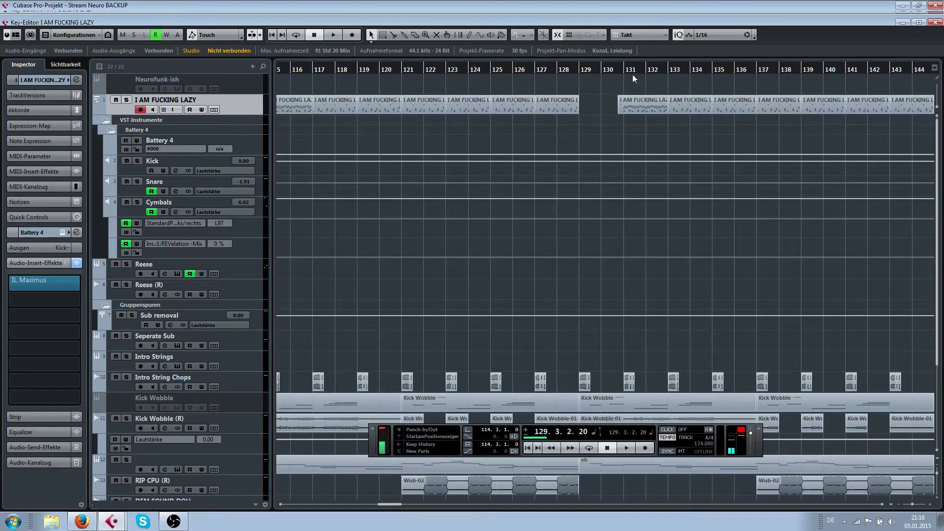
{"action": "scroll", "coordinate": [632, 74], "scroll_direction": "down", "scroll_amount": 3}
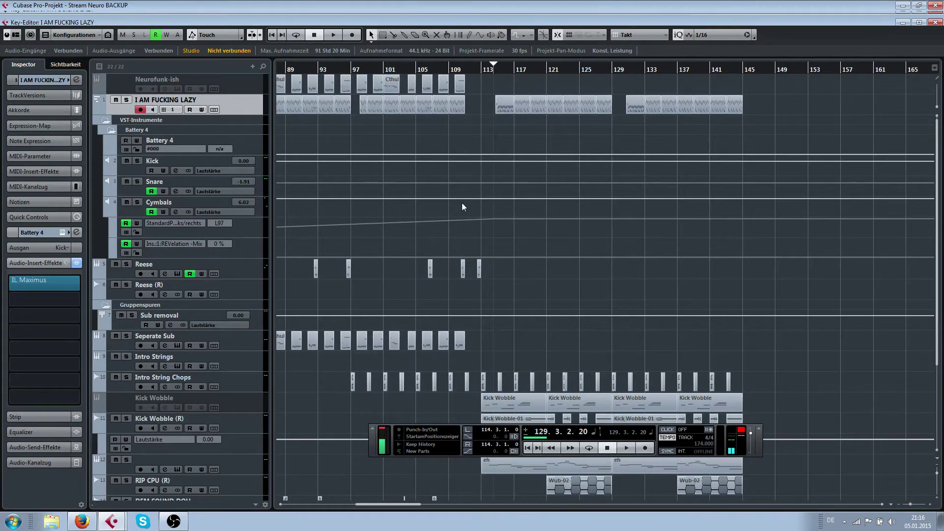
Step: Copy the last two Strings parts from bars 65 to 81 to bar 129 on the Intro Strings track
{"action": "key", "text": "g"}
{"action": "key", "text": "g"}
{"action": "key", "text": "h"}
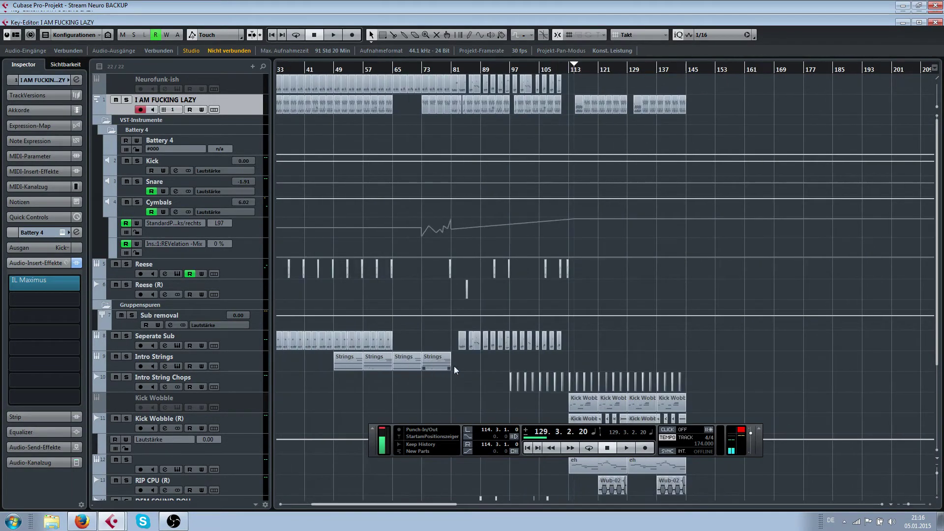
{"action": "key", "text": "h"}
{"action": "key", "text": "h"}
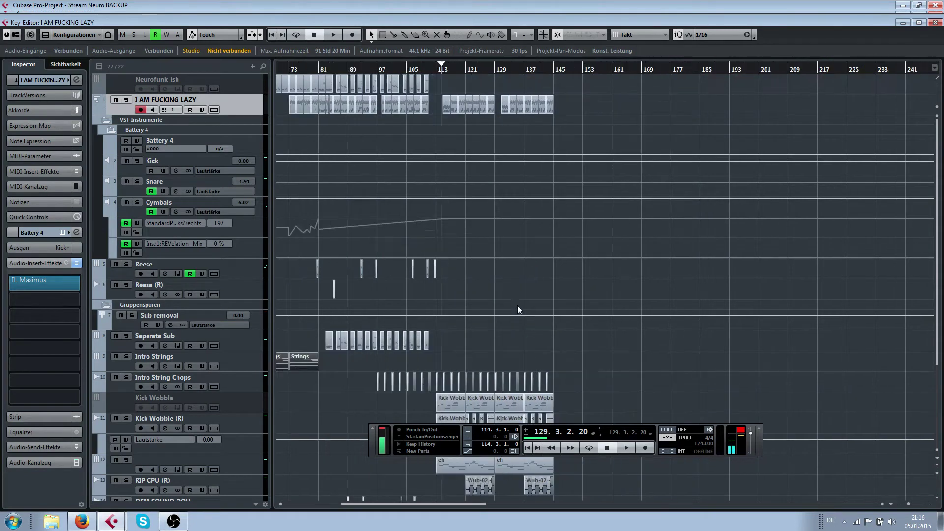
{"action": "key", "text": "h"}
{"action": "key", "text": "h"}
{"action": "left_click", "coordinate": [501, 69]}
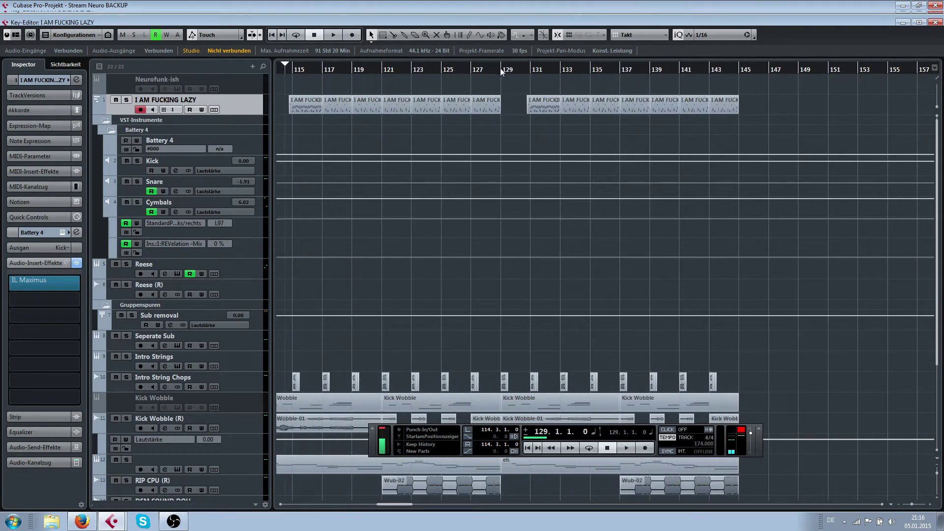
{"action": "left_click", "coordinate": [119, 364]}
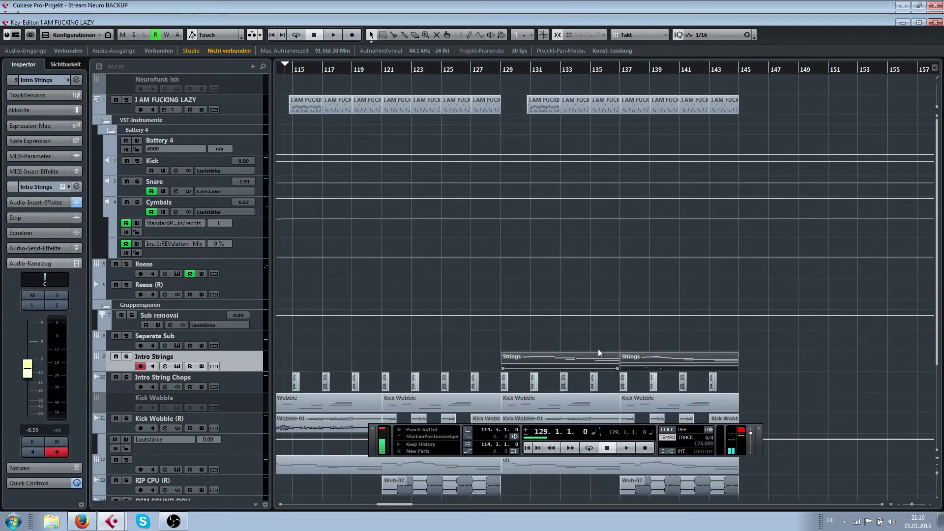
Step: Delete the melody notes above the sustained C#2 in the Strings parts at bars 129 to 145 and return to the arrangement
{"action": "left_click", "coordinate": [621, 364]}
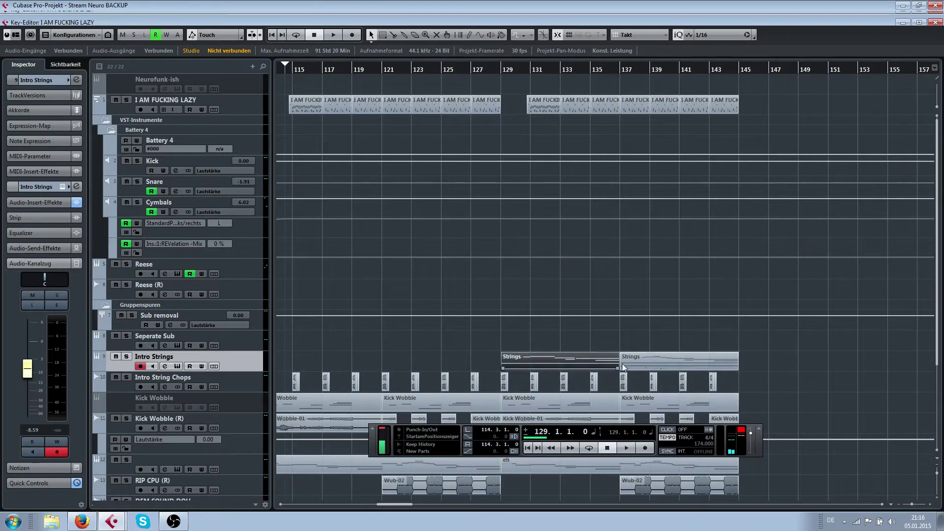
{"action": "double_click", "coordinate": [647, 365]}
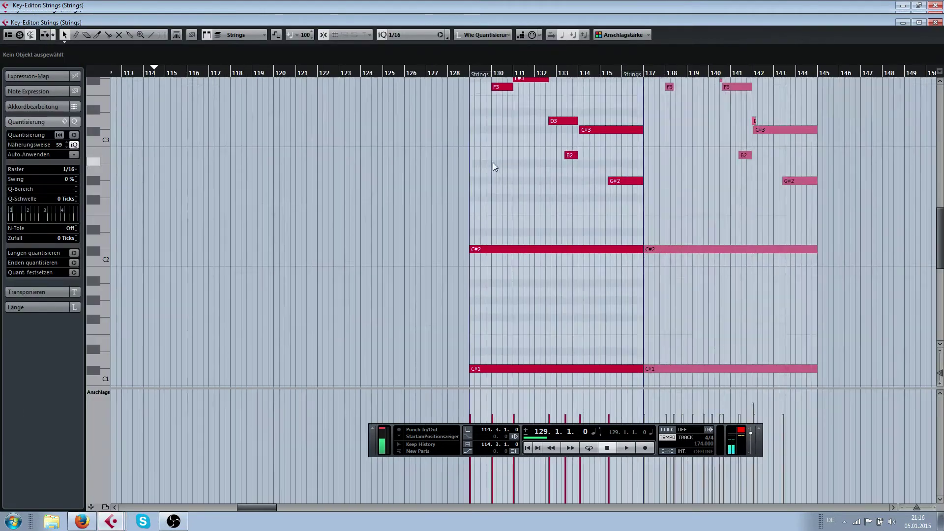
{"action": "scroll", "coordinate": [494, 166], "scroll_direction": "up", "scroll_amount": 2}
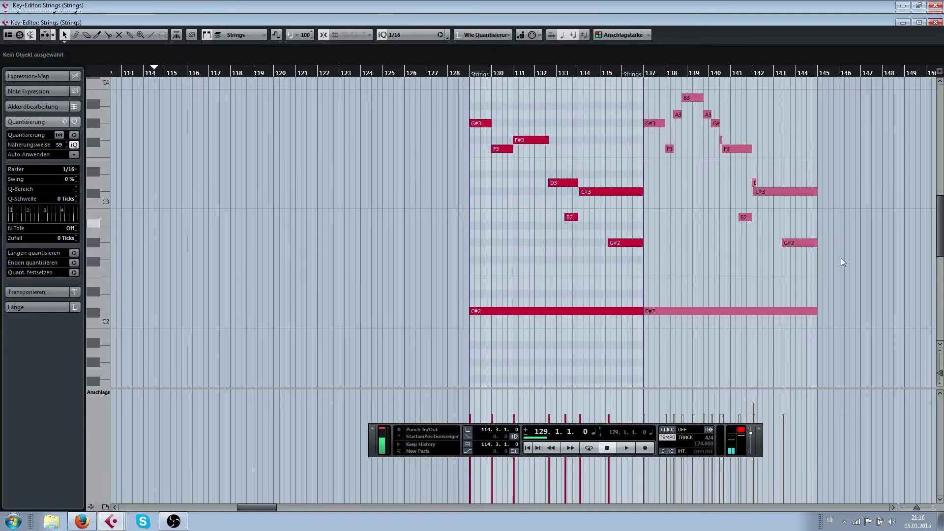
{"action": "left_click_drag", "start_coordinate": [841, 258], "coordinate": [849, 262]}
{"action": "key", "text": "Delete"}
{"action": "key", "text": "Return"}
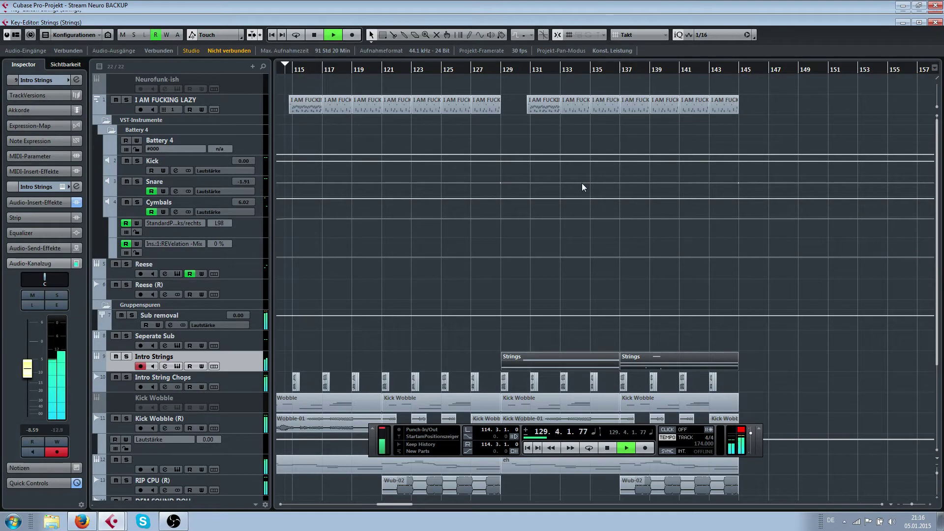
Step: Listen to the duplicated section up to about bar 140, check the channel levels in the MixConsole, and stop playback
{"action": "scroll", "coordinate": [518, 338], "scroll_direction": "up", "scroll_amount": 3}
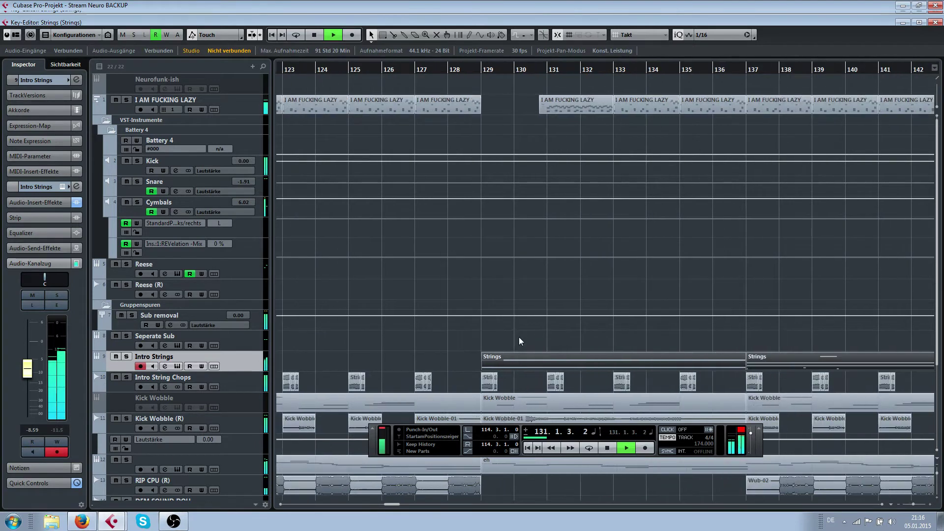
{"action": "scroll", "coordinate": [542, 324], "scroll_direction": "down", "scroll_amount": 4}
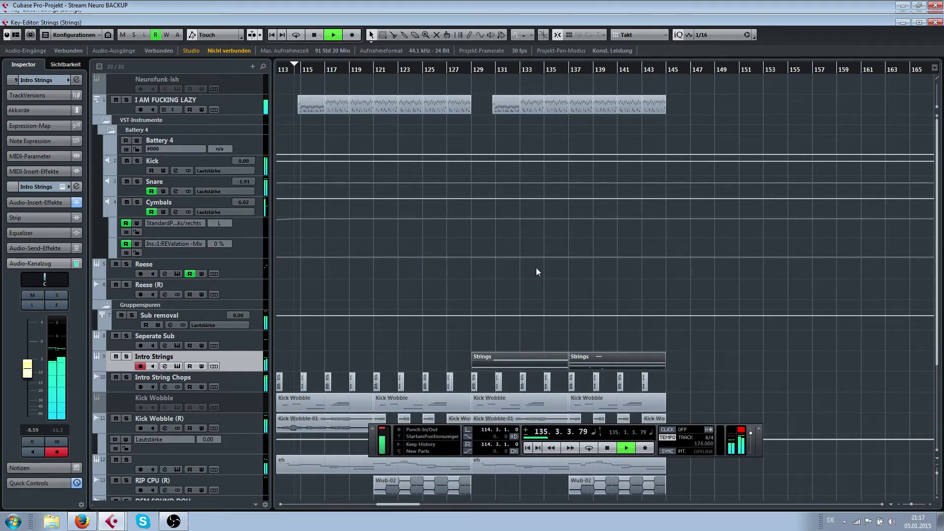
{"action": "key", "text": "F3"}
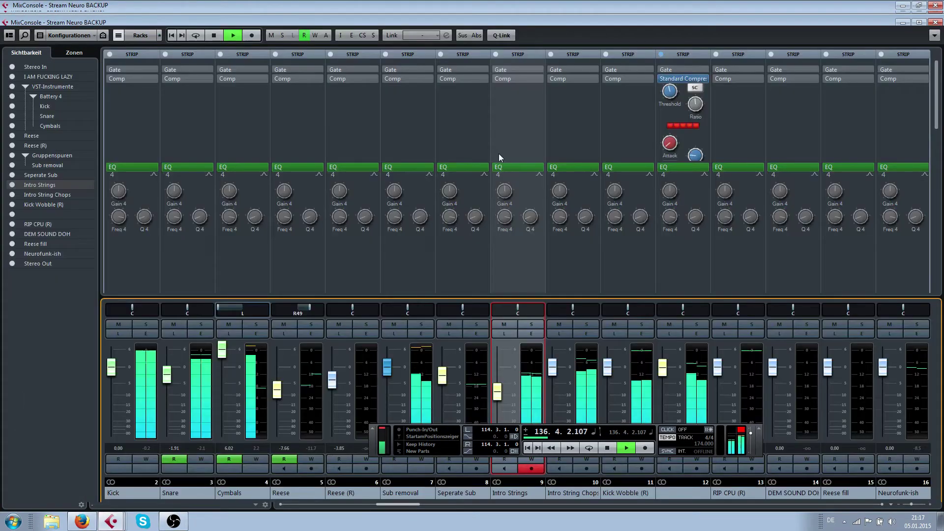
{"action": "left_click", "coordinate": [432, 375]}
{"action": "key", "text": "F3"}
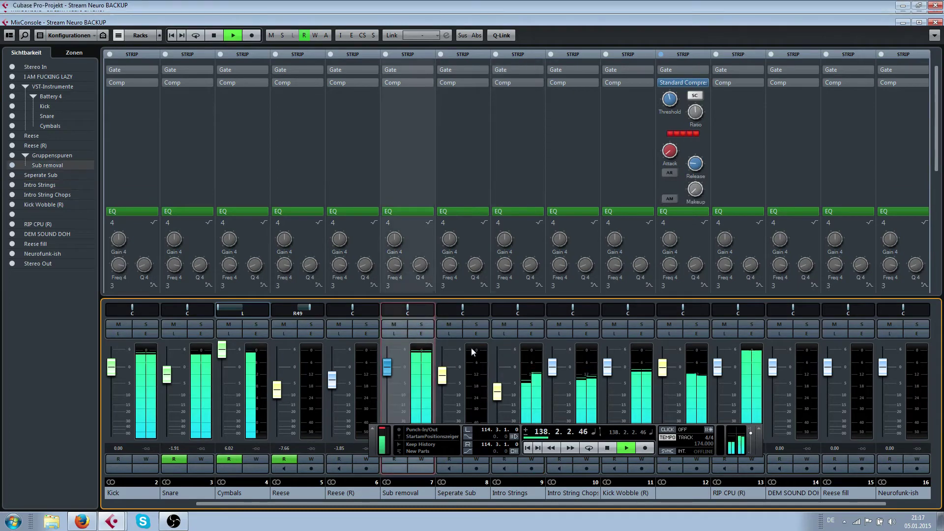
{"action": "key", "text": "F2"}
{"action": "scroll", "coordinate": [480, 162], "scroll_direction": "up", "scroll_amount": 3}
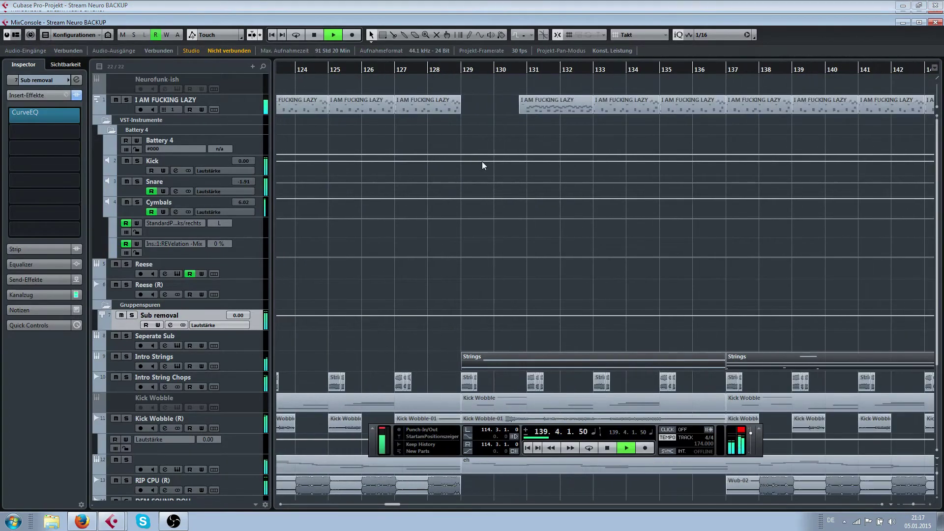
{"action": "key", "text": "space"}
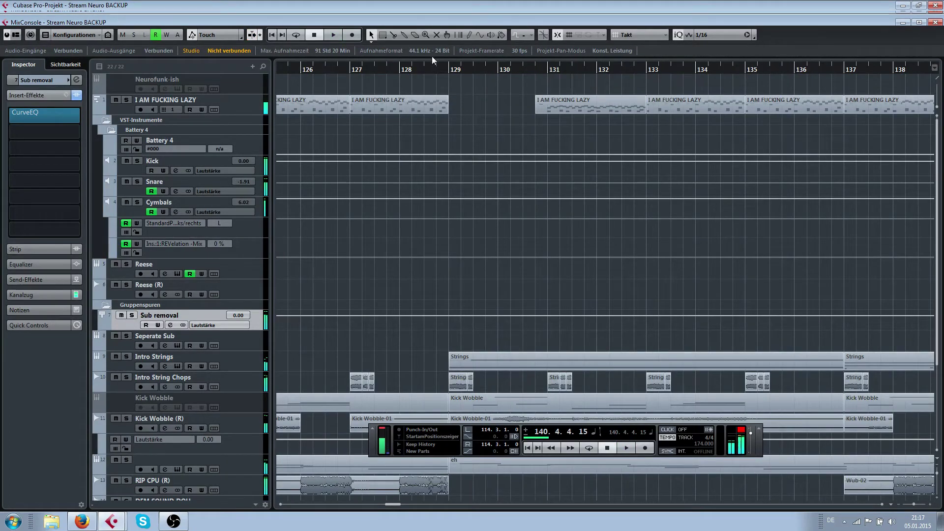
Step: Start an audio import at bar 129, audition COWBELL (R) in the Cubase Bounces folder, and return to the Samples folder
{"action": "left_click", "coordinate": [451, 70]}
{"action": "scroll", "coordinate": [459, 82], "scroll_direction": "up", "scroll_amount": 2}
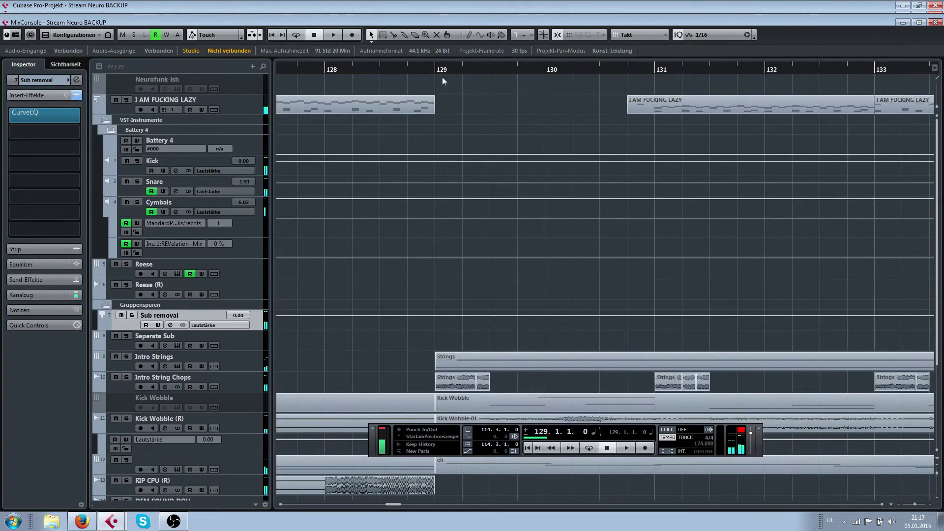
{"action": "key", "text": "ctrl+i"}
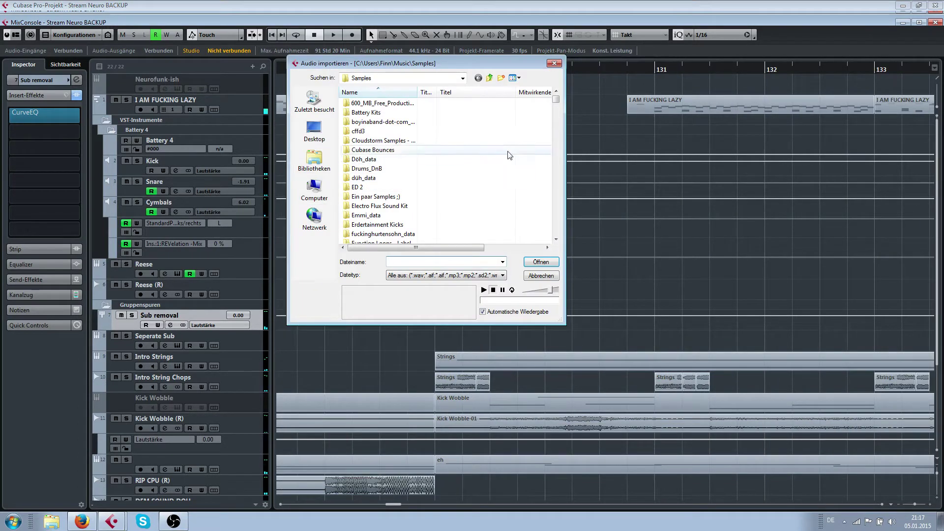
{"action": "double_click", "coordinate": [378, 150]}
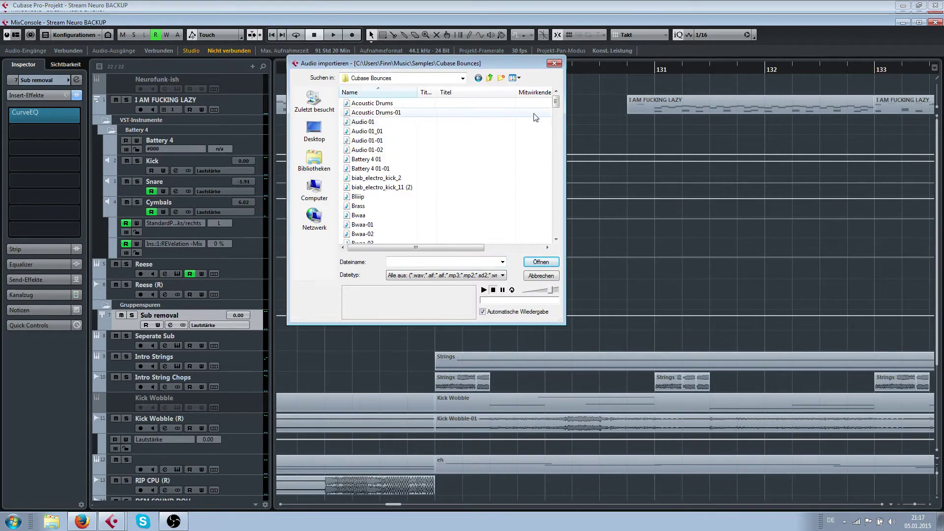
{"action": "left_click_drag", "start_coordinate": [556, 102], "coordinate": [543, 130]}
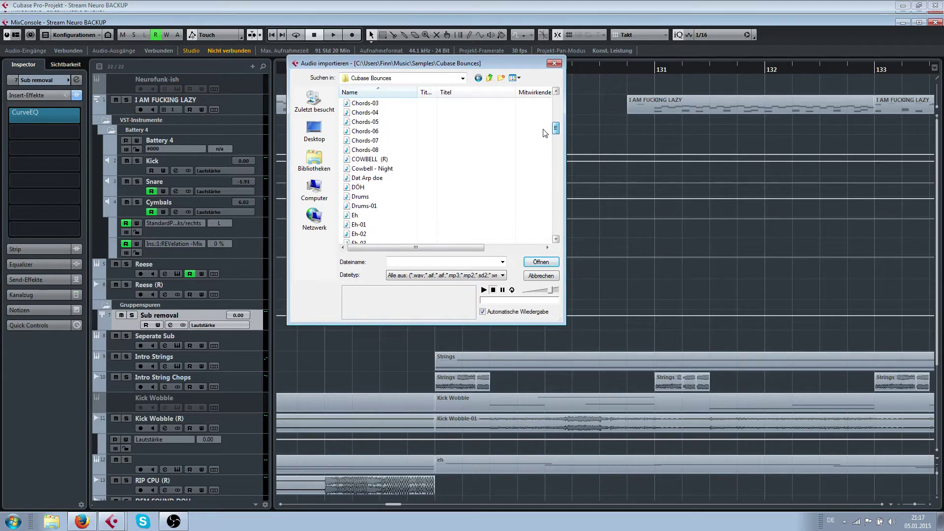
{"action": "left_click", "coordinate": [381, 160]}
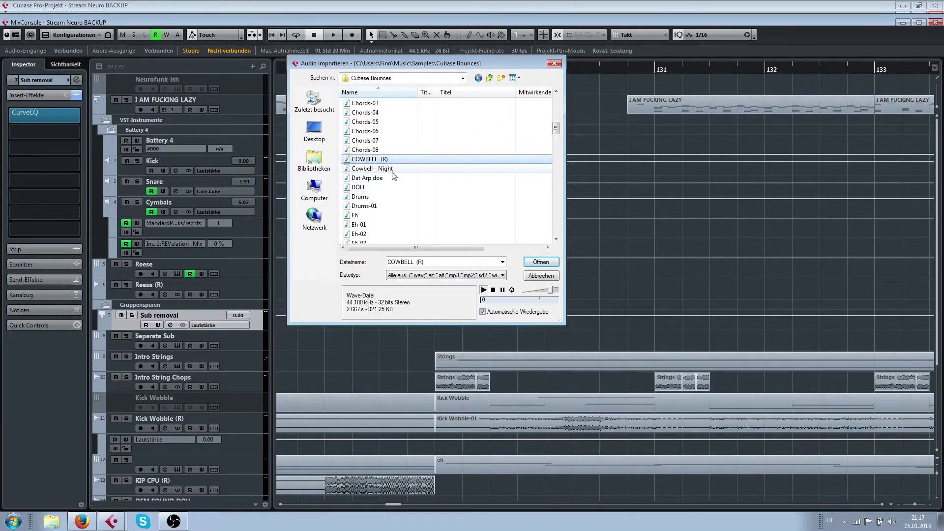
{"action": "left_click", "coordinate": [489, 78]}
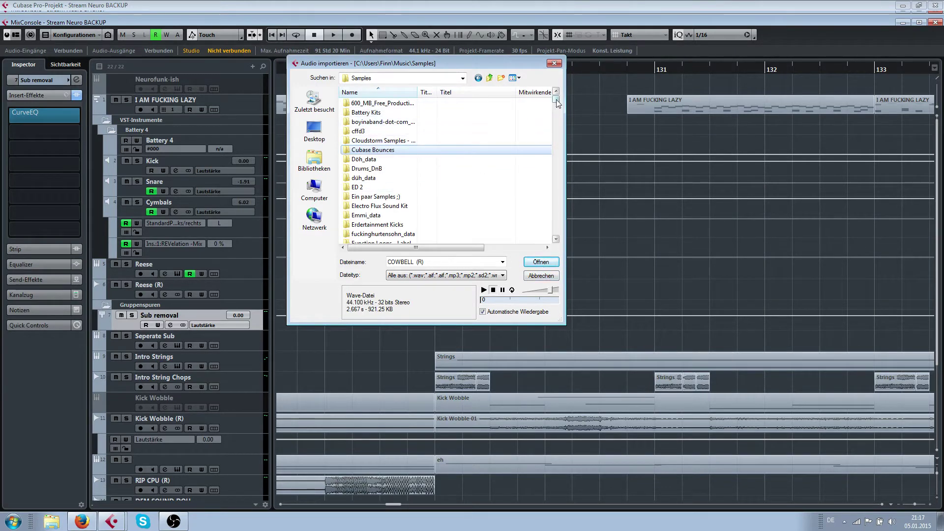
Step: Import the Cembalo sample from the Samples folder onto a new audio track at bar 129
{"action": "left_click_drag", "start_coordinate": [555, 98], "coordinate": [552, 124]}
{"action": "left_click", "coordinate": [371, 151]}
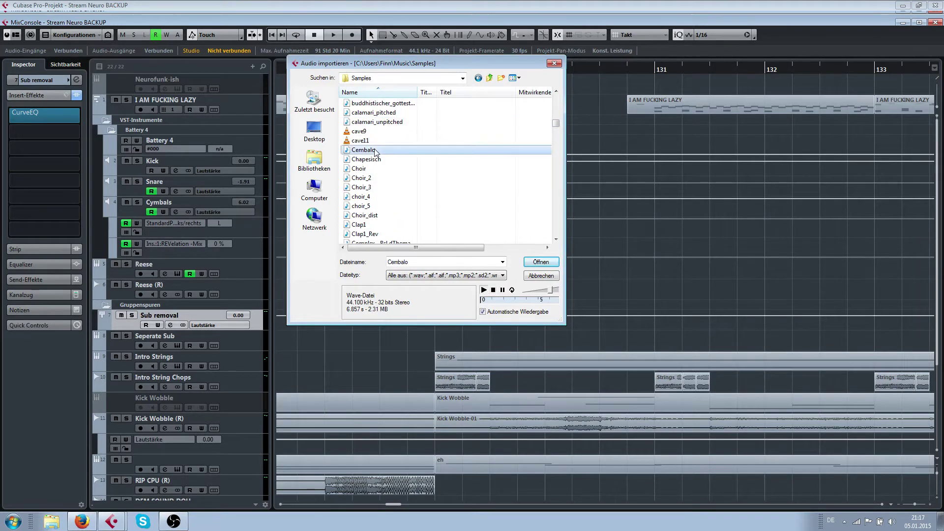
{"action": "key", "text": "Return"}
{"action": "left_click", "coordinate": [515, 322]}
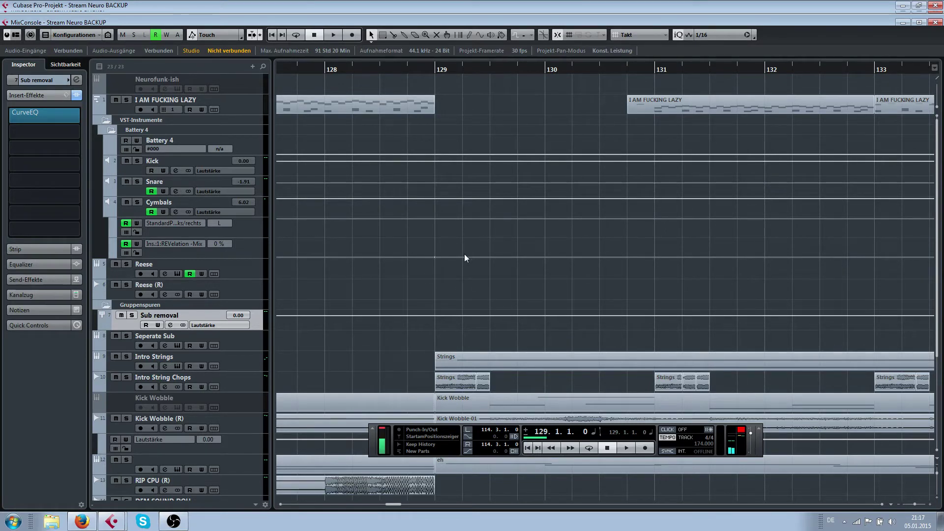
{"action": "scroll", "coordinate": [461, 280], "scroll_direction": "down", "scroll_amount": 3}
{"action": "scroll", "coordinate": [458, 285], "scroll_direction": "down", "scroll_amount": 3}
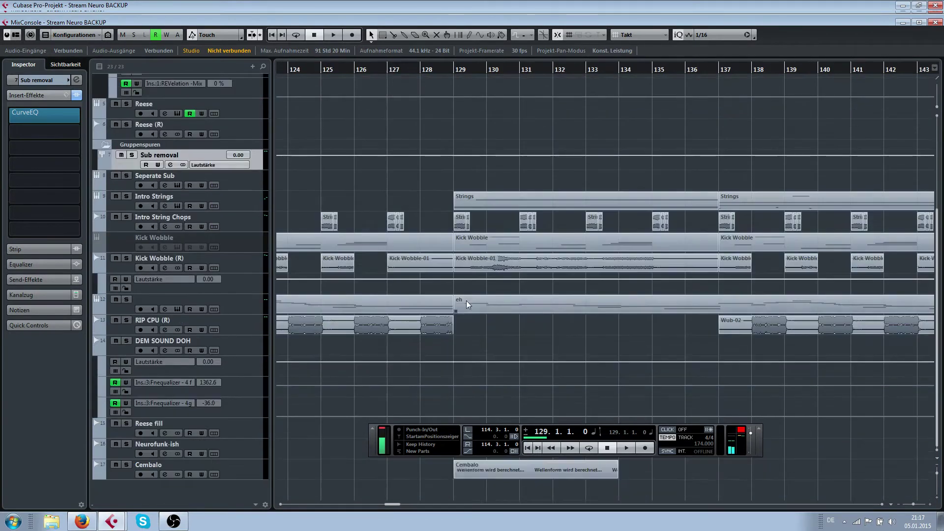
Step: Solo the Cembalo track and play its event from bar 129, stopping playback shortly after
{"action": "key", "text": "space"}
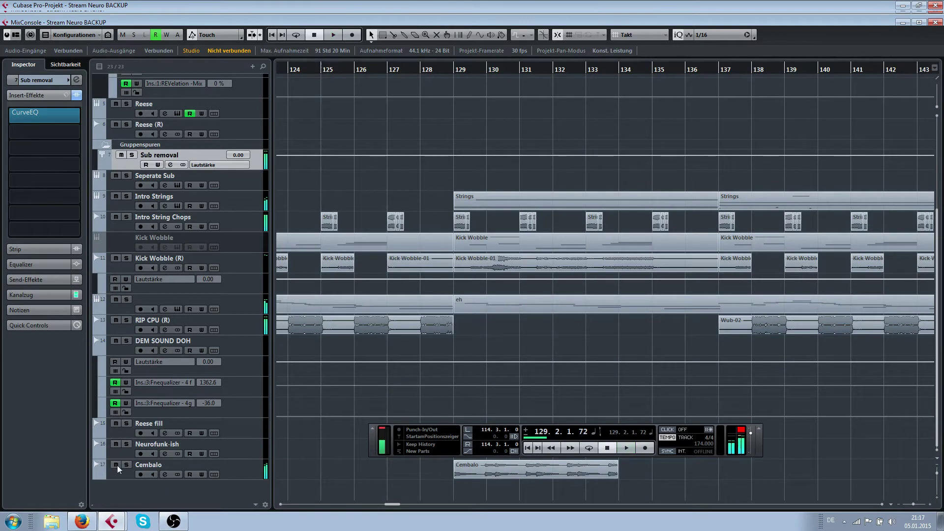
{"action": "left_click", "coordinate": [126, 464]}
{"action": "left_click_drag", "start_coordinate": [454, 61], "coordinate": [453, 72]}
{"action": "key", "text": "space"}
{"action": "key", "text": "space"}
Step: Set the grid type to Zählzeit and shorten the Cembalo event at bar 129 to three beats
{"action": "left_click_drag", "start_coordinate": [623, 476], "coordinate": [489, 475]}
{"action": "scroll", "coordinate": [490, 478], "scroll_direction": "up", "scroll_amount": 3}
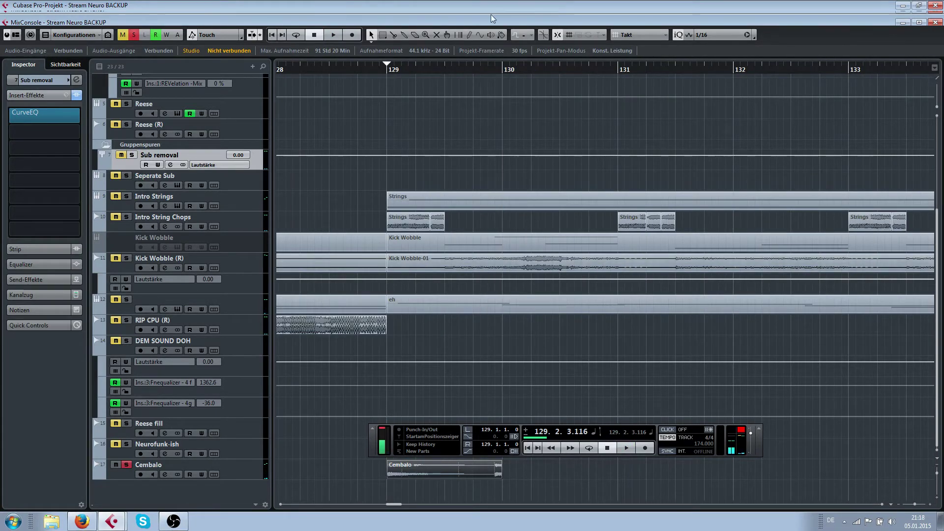
{"action": "scroll", "coordinate": [635, 35], "scroll_direction": "down", "scroll_amount": 1}
{"action": "left_click_drag", "start_coordinate": [499, 475], "coordinate": [477, 472]}
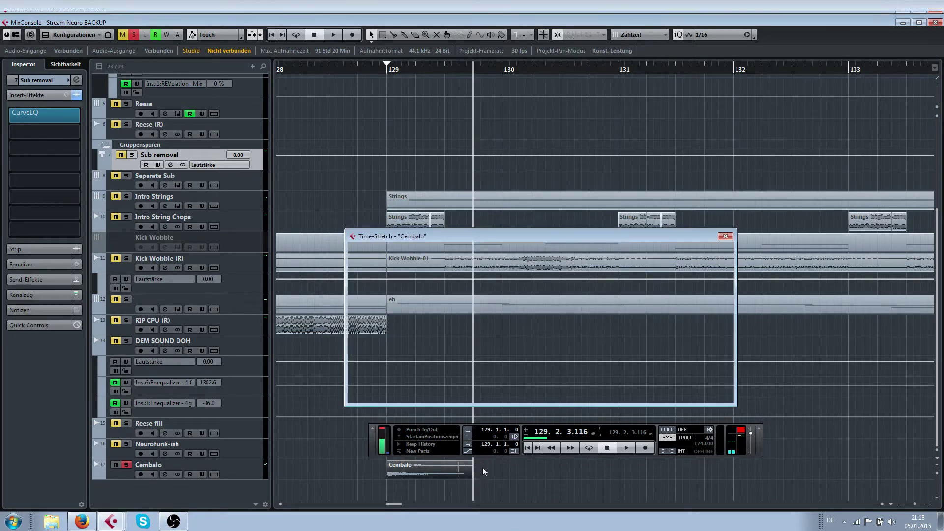
Step: Time-stretch the Cembalo event to 200 % with élastique Pro - Pitch, and pitch-shift it by -12 semitones
{"action": "key", "text": "Return"}
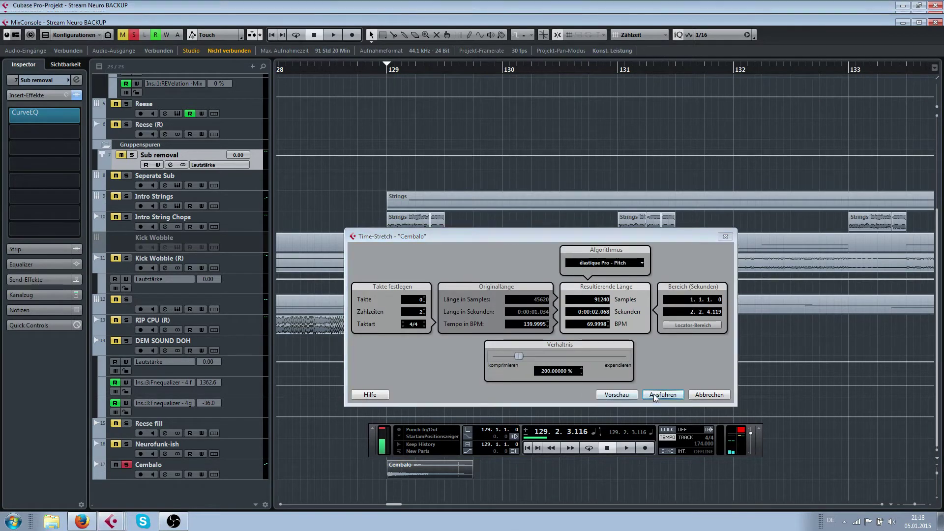
{"action": "key", "text": "p"}
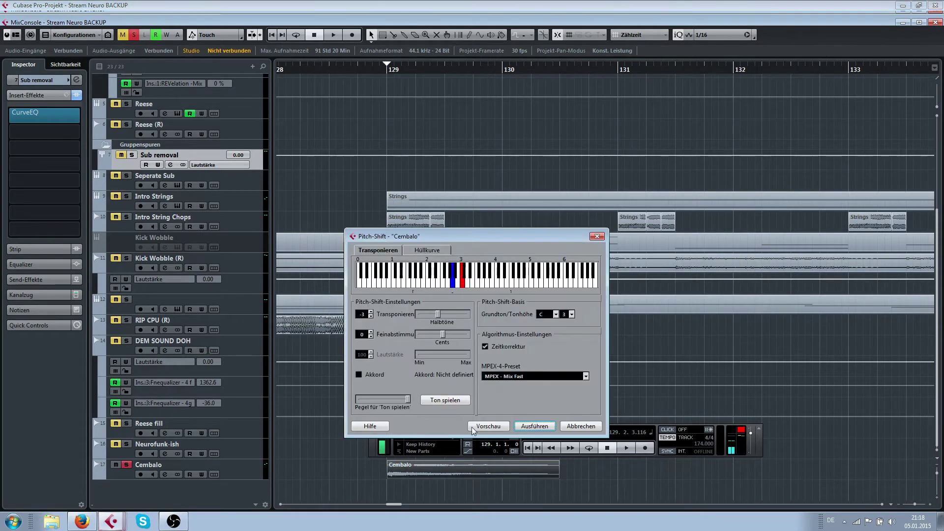
{"action": "left_click", "coordinate": [432, 251]}
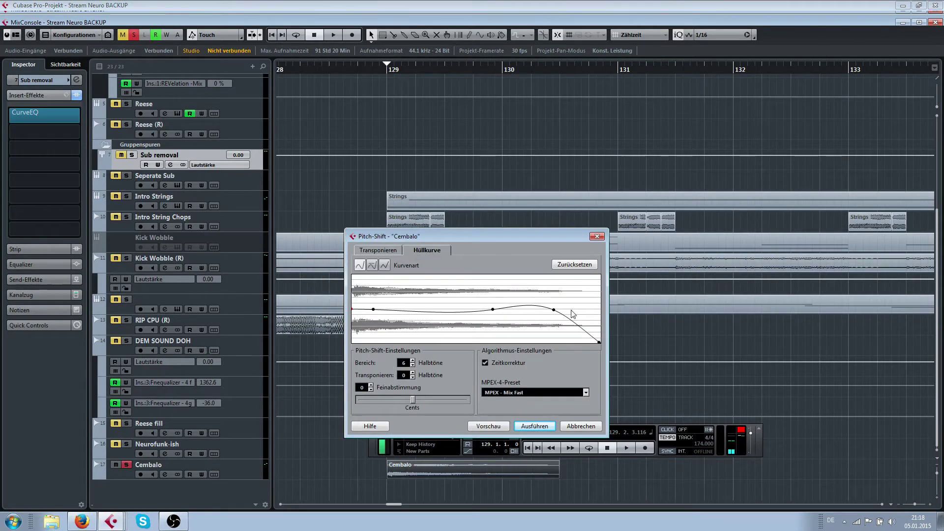
{"action": "left_click", "coordinate": [378, 250]}
{"action": "scroll", "coordinate": [361, 318], "scroll_direction": "down", "scroll_amount": 9}
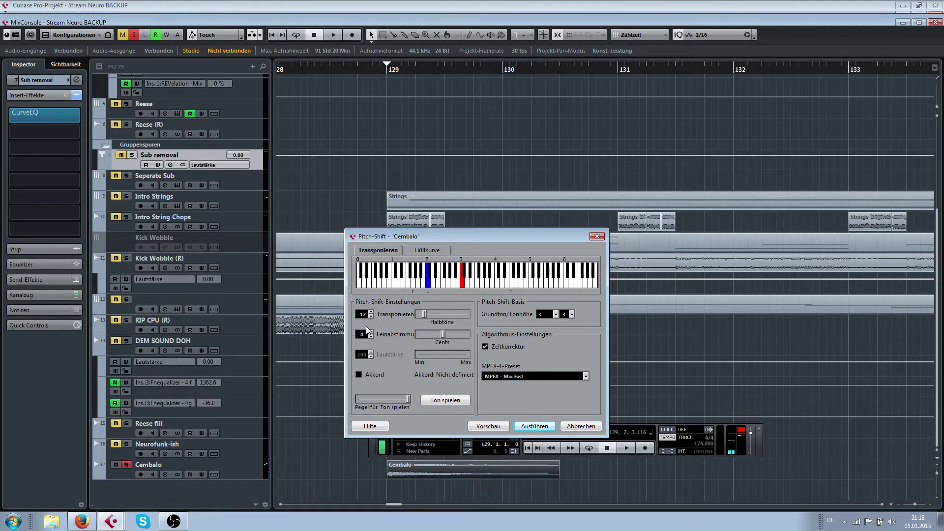
{"action": "left_click", "coordinate": [535, 427]}
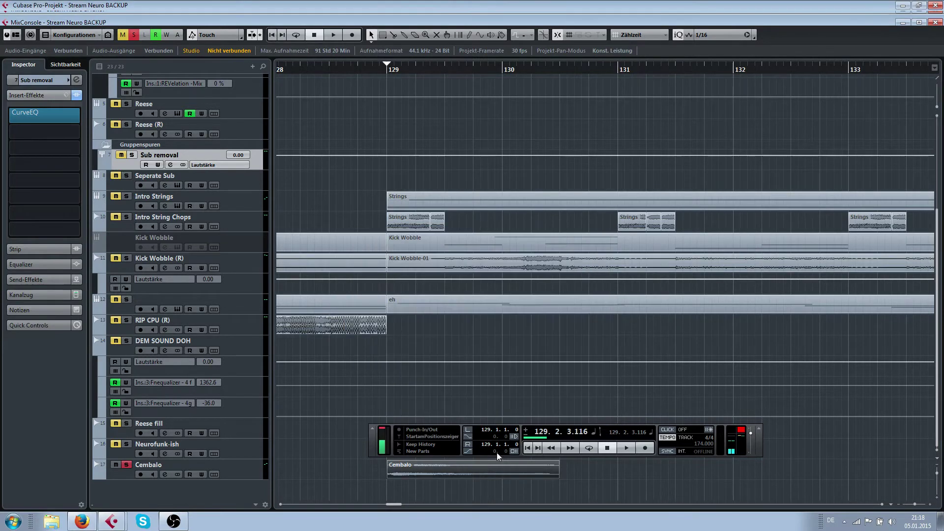
Step: Play the processed Cembalo event in solo from bar 129 and stop playback
{"action": "left_click", "coordinate": [386, 74]}
{"action": "key", "text": "space"}
{"action": "key", "text": "space"}
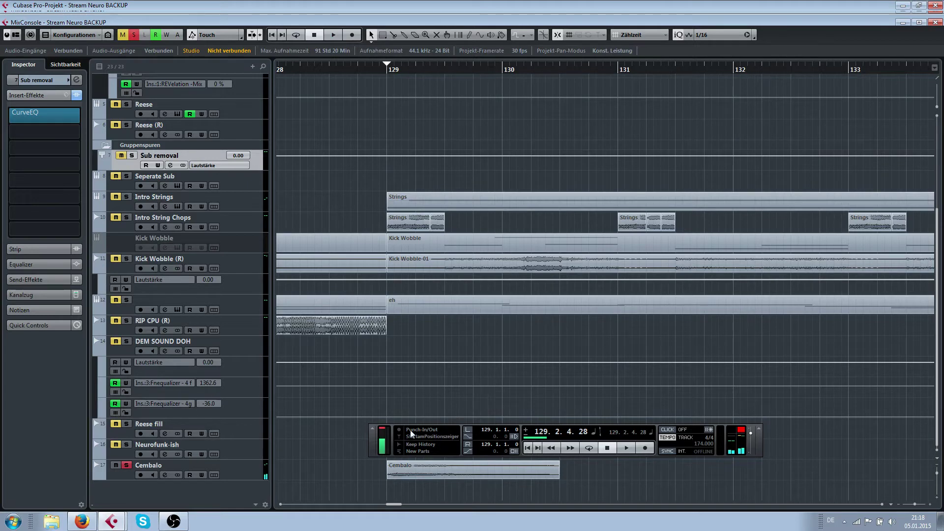
Step: Time-stretch the Cembalo event at bar 129 with a ratio of 50 %
{"action": "left_click", "coordinate": [399, 475]}
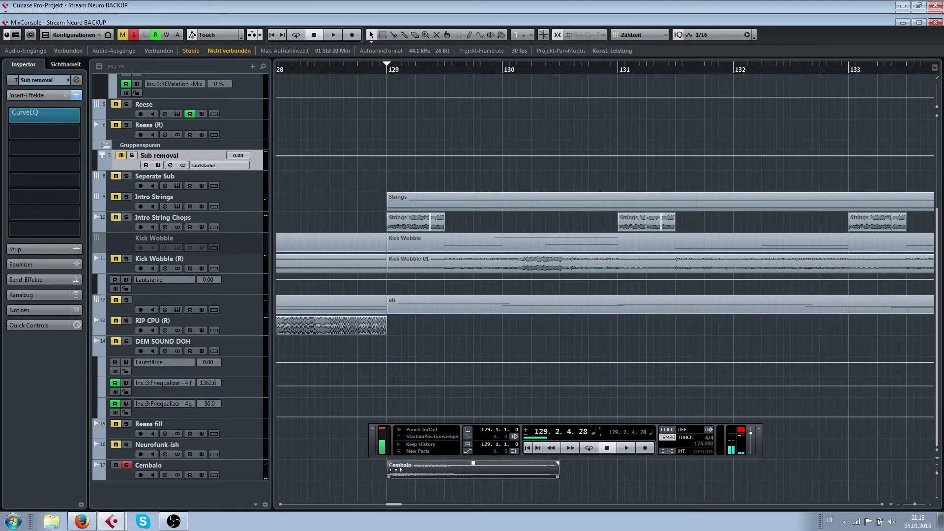
{"action": "key", "text": "t"}
{"action": "double_click", "coordinate": [542, 372]}
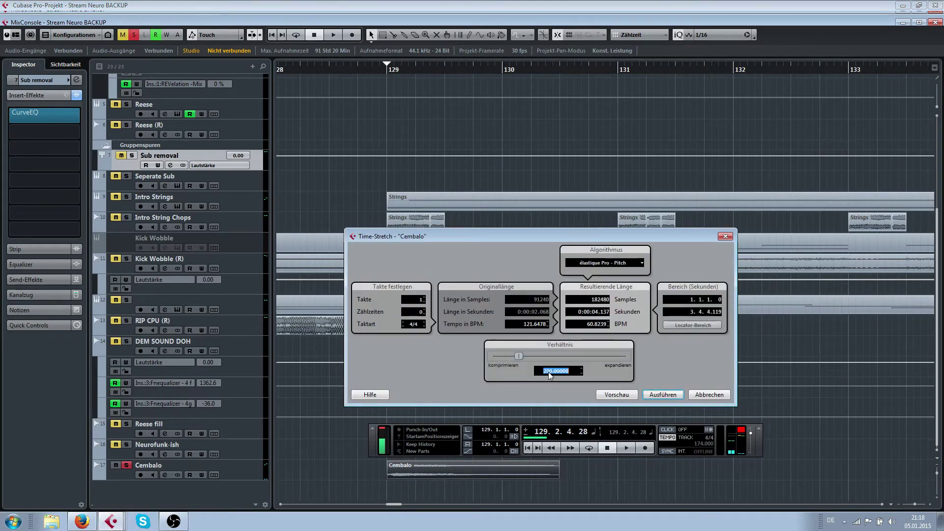
{"action": "type", "text": "50"}
{"action": "key", "text": "Return"}
{"action": "left_click", "coordinate": [660, 396]}
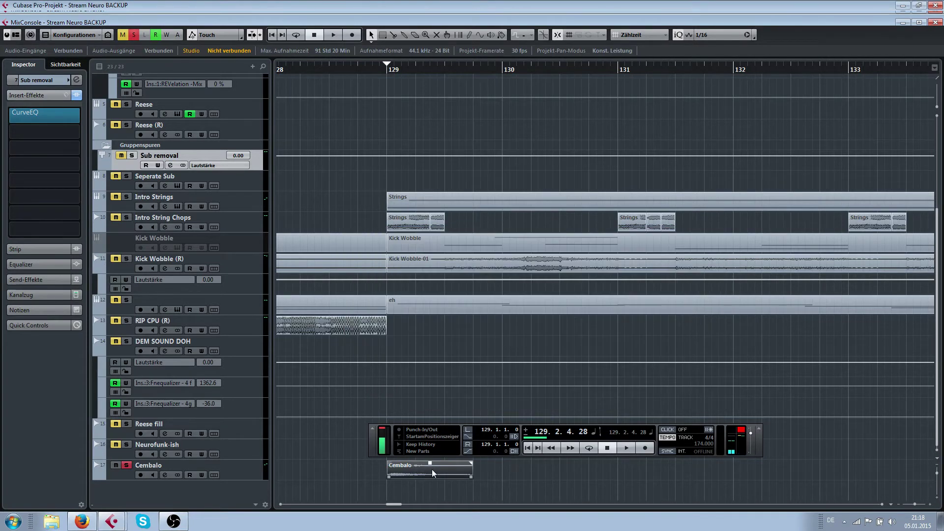
Step: Transpose the Cembalo event upwards with Pitch-Shift and play it in solo from bar 129
{"action": "key", "text": "p"}
{"action": "left_click_drag", "start_coordinate": [371, 318], "coordinate": [372, 282]}
{"action": "left_click", "coordinate": [529, 426]}
{"action": "left_click", "coordinate": [385, 70]}
{"action": "key", "text": "space"}
{"action": "key", "text": "space"}
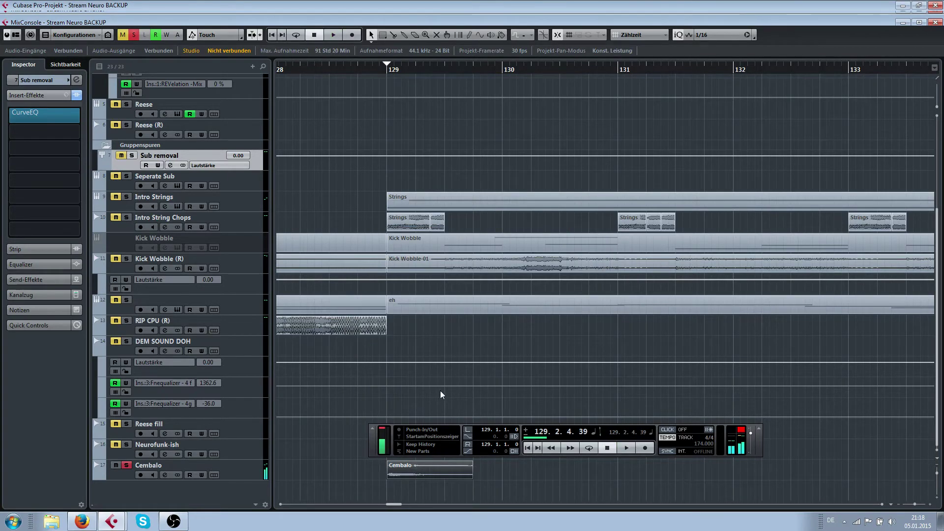
Step: Apply another Pitch-Shift transposition to the Cembalo event and play the result from bar 129
{"action": "scroll", "coordinate": [405, 397], "scroll_direction": "up", "scroll_amount": 1, "text": "ctrl"}
{"action": "scroll", "coordinate": [405, 397], "scroll_direction": "up", "scroll_amount": 1, "text": "ctrl"}
{"action": "left_click", "coordinate": [407, 473]}
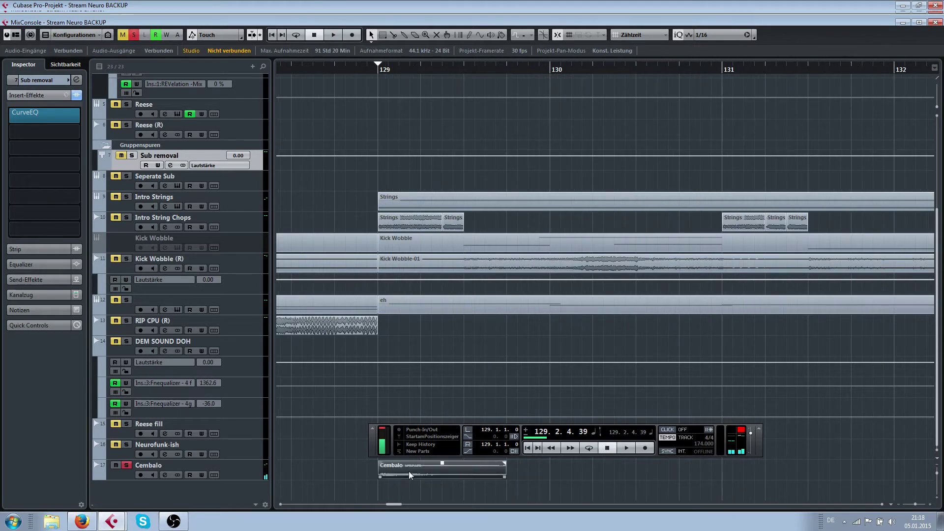
{"action": "key", "text": "p"}
{"action": "left_click_drag", "start_coordinate": [361, 317], "coordinate": [359, 331]}
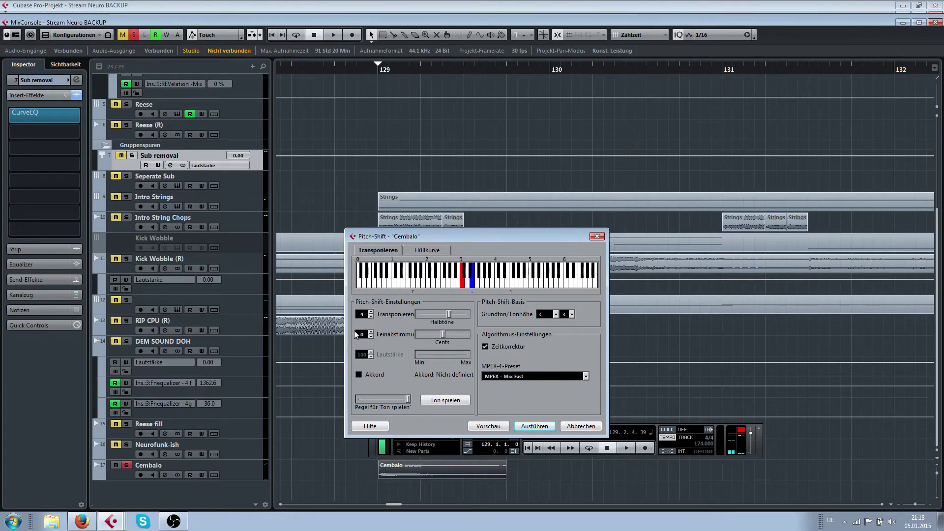
{"action": "scroll", "coordinate": [355, 335], "scroll_direction": "down", "scroll_amount": 1}
{"action": "left_click", "coordinate": [534, 426]}
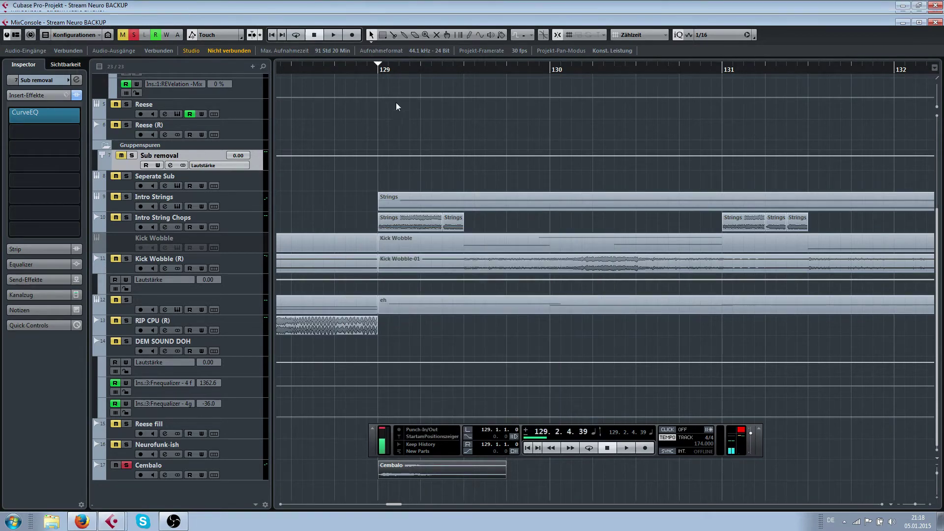
{"action": "double_click", "coordinate": [376, 73]}
{"action": "key", "text": "space"}
Step: Add Vocodex as the first insert effect on the Cembalo track and reverse its event at bar 129
{"action": "left_click", "coordinate": [465, 477]}
{"action": "left_click", "coordinate": [118, 474]}
{"action": "left_click", "coordinate": [32, 148]}
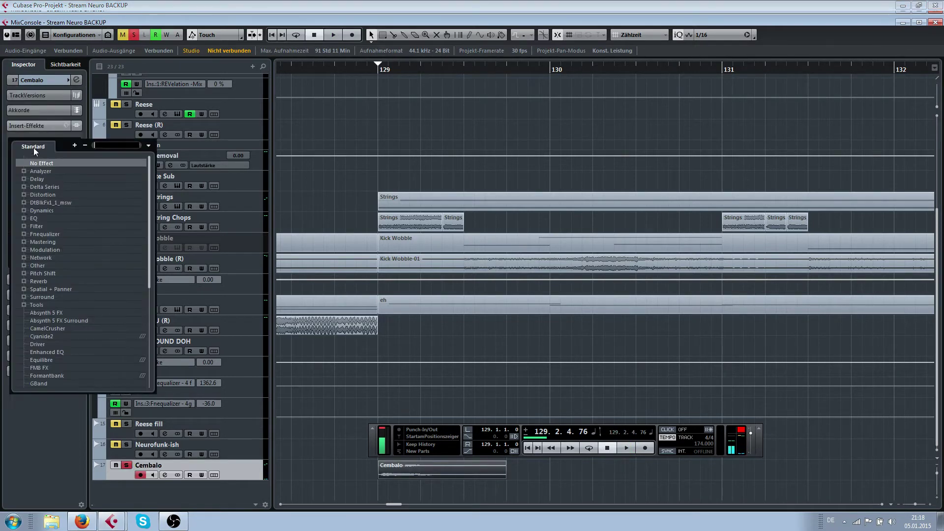
{"action": "type", "text": "Vocodex"}
{"action": "key", "text": "Return"}
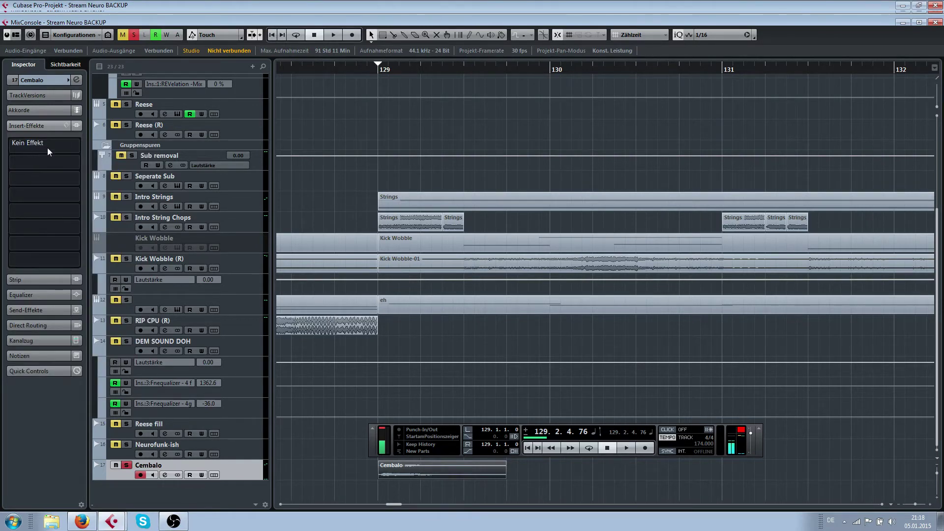
{"action": "left_click", "coordinate": [394, 474]}
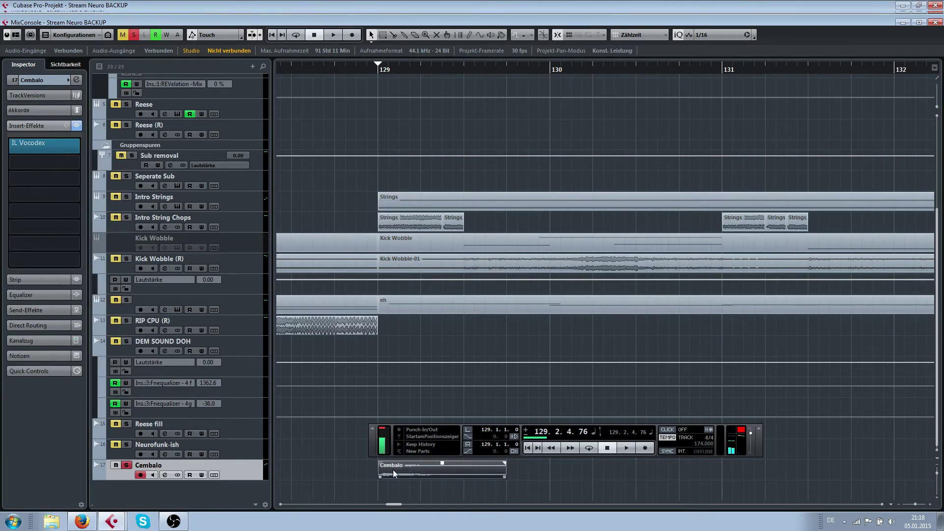
{"action": "key", "text": "ctrl+r"}
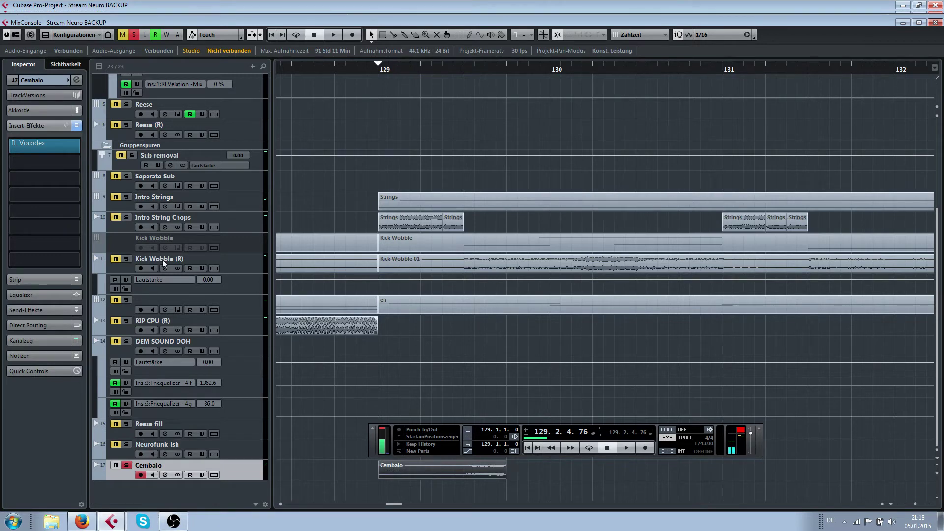
Step: In Vocodex, set the carrier input to 0, add two points to the band gain multiplier curve, and play from bar 129
{"action": "left_click", "coordinate": [55, 145]}
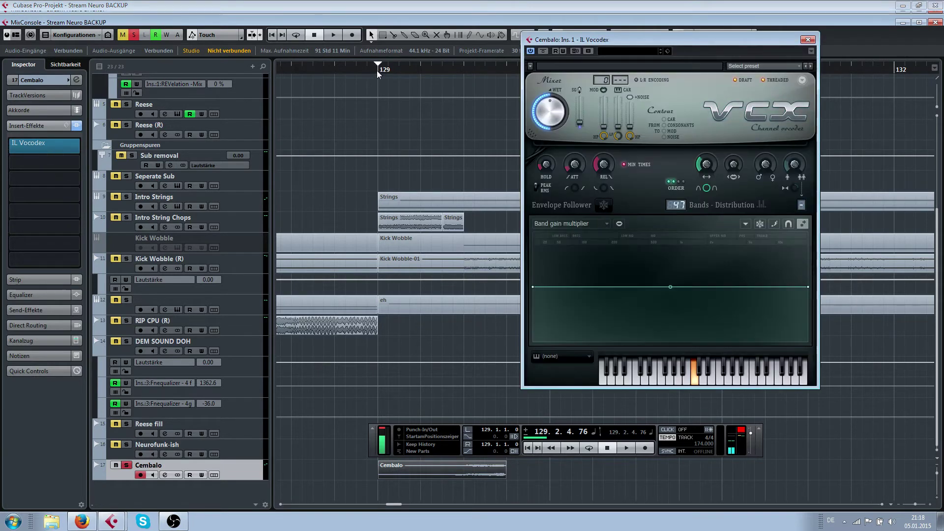
{"action": "left_click", "coordinate": [376, 70]}
{"action": "left_click_drag", "start_coordinate": [622, 83], "coordinate": [622, 78]}
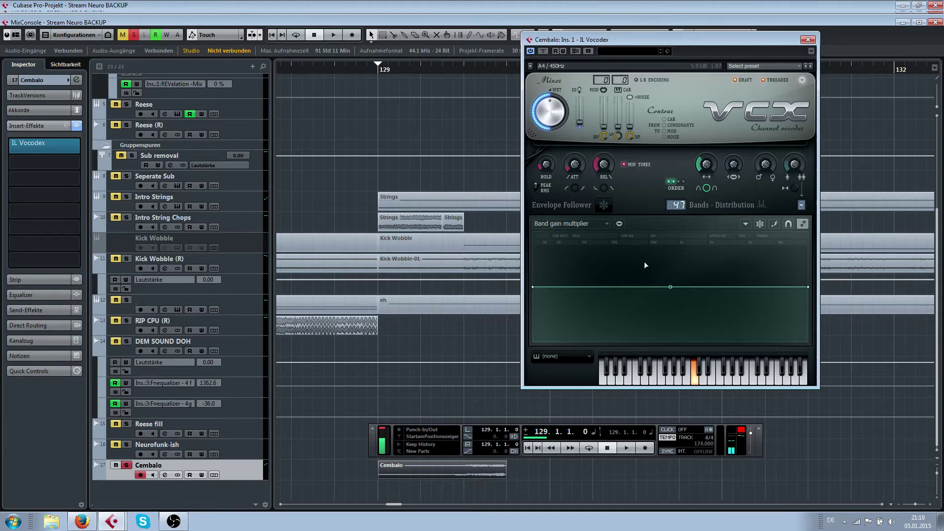
{"action": "right_click", "coordinate": [586, 278]}
{"action": "right_click", "coordinate": [714, 304]}
{"action": "key", "text": "space"}
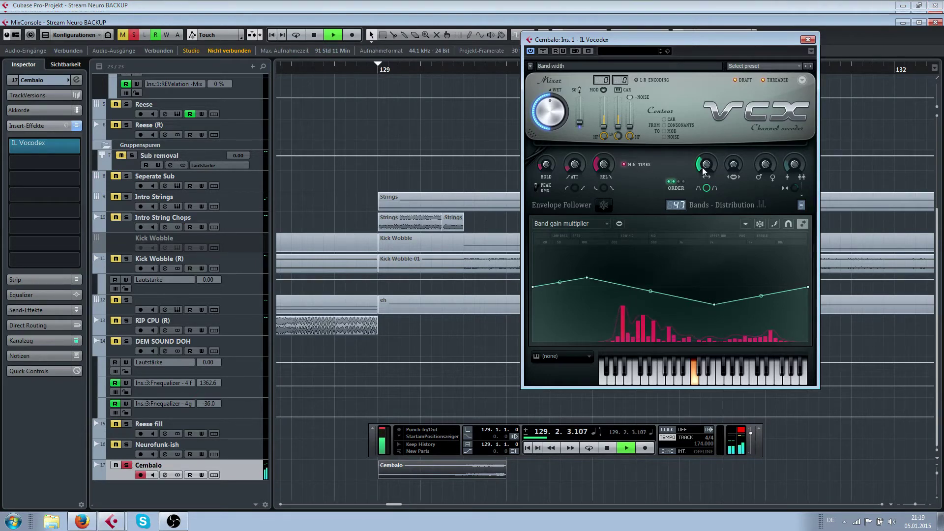
{"action": "key", "text": "space"}
Step: Set Vocodex to 9 bands and unison order 2 with lowered pitch and wider bands, and play the Cembalo event
{"action": "left_click_drag", "start_coordinate": [765, 164], "coordinate": [766, 177]}
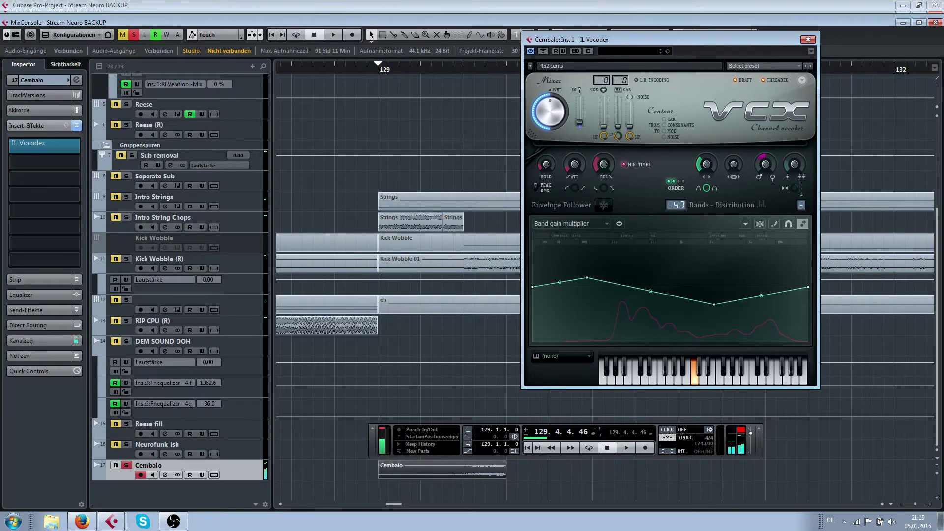
{"action": "left_click_drag", "start_coordinate": [676, 205], "coordinate": [676, 223]}
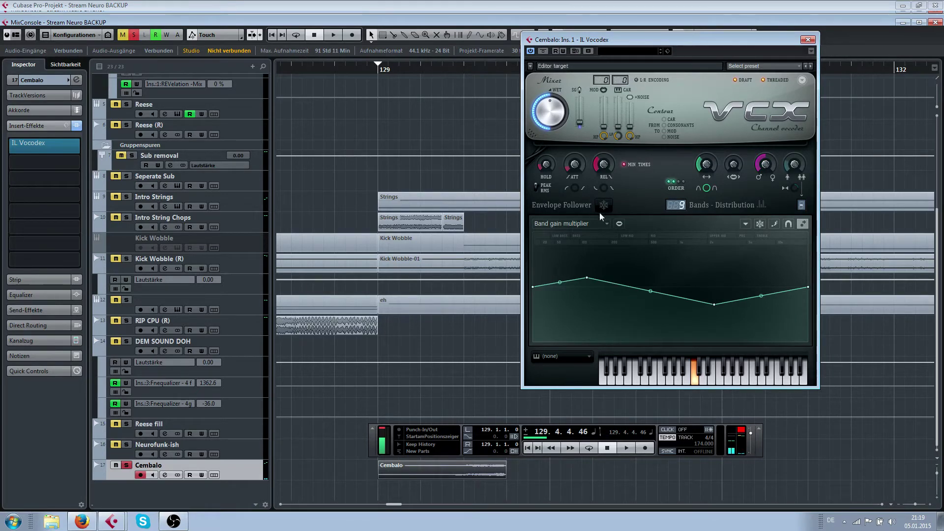
{"action": "left_click_drag", "start_coordinate": [732, 167], "coordinate": [704, 167]}
{"action": "left_click", "coordinate": [802, 203]}
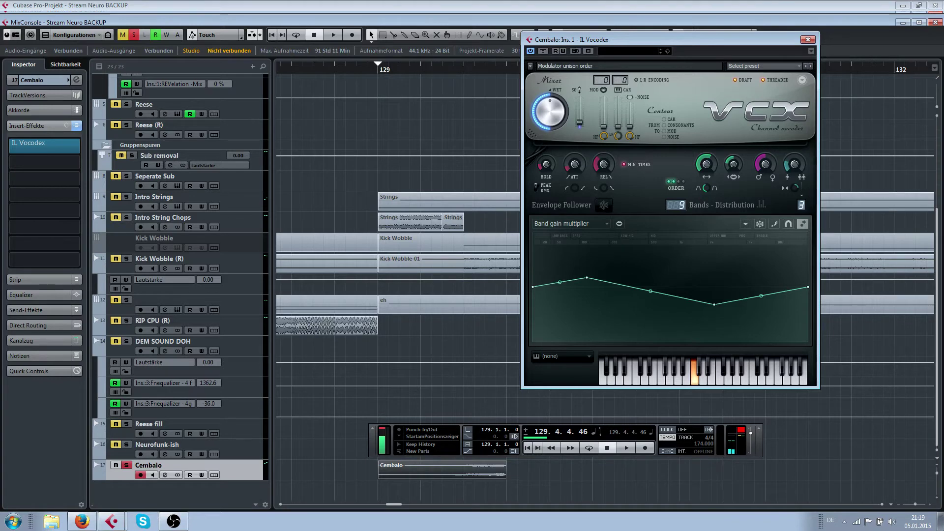
{"action": "key", "text": "space"}
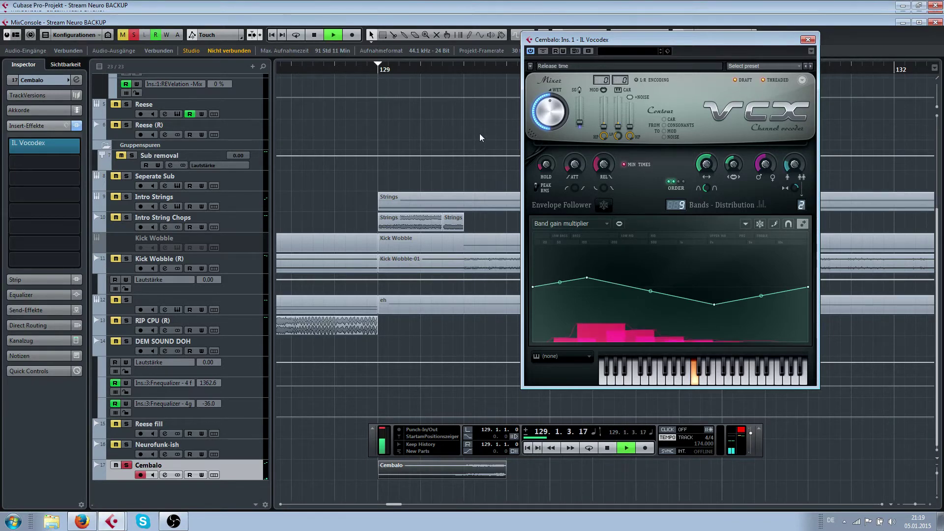
{"action": "key", "text": "space"}
{"action": "left_click", "coordinate": [808, 39]}
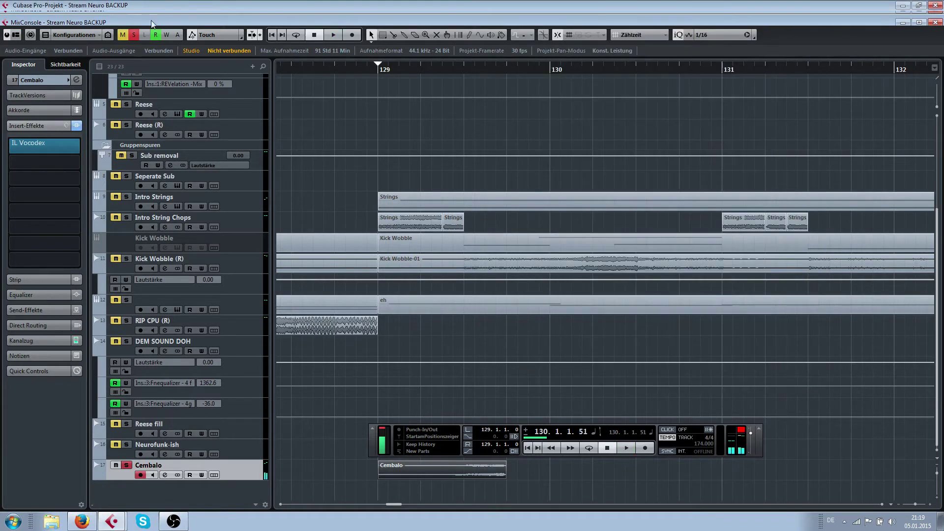
Step: Turn off solo and play the Cembalo event in the full mix from bar 128
{"action": "left_click", "coordinate": [132, 36]}
{"action": "left_click", "coordinate": [356, 72]}
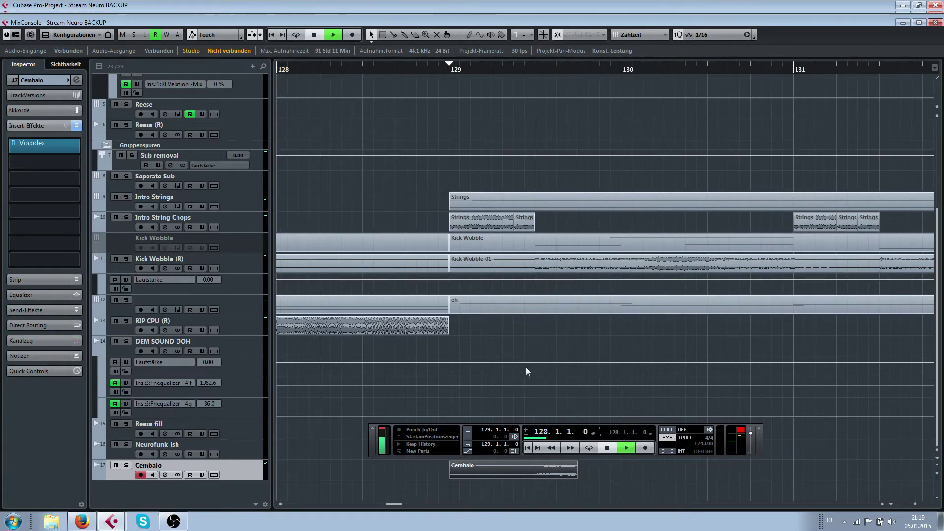
{"action": "key", "text": "space"}
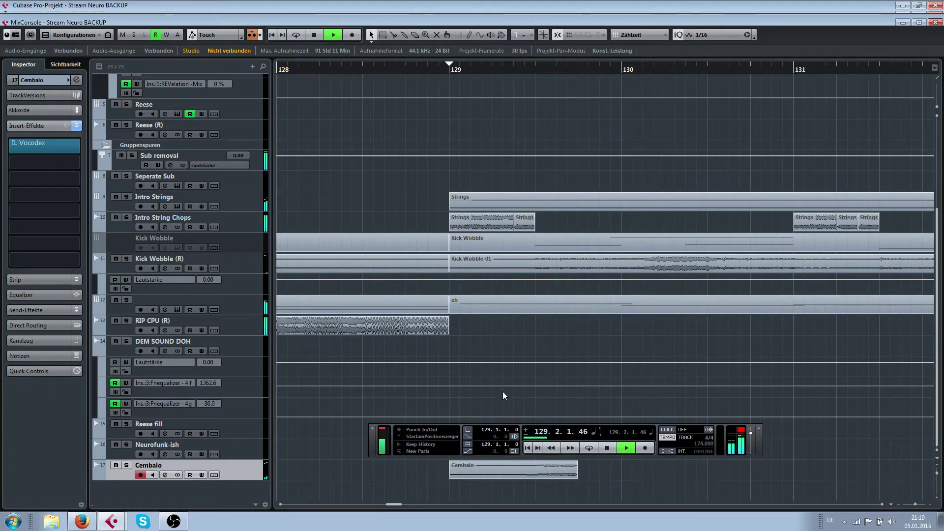
{"action": "key", "text": "space"}
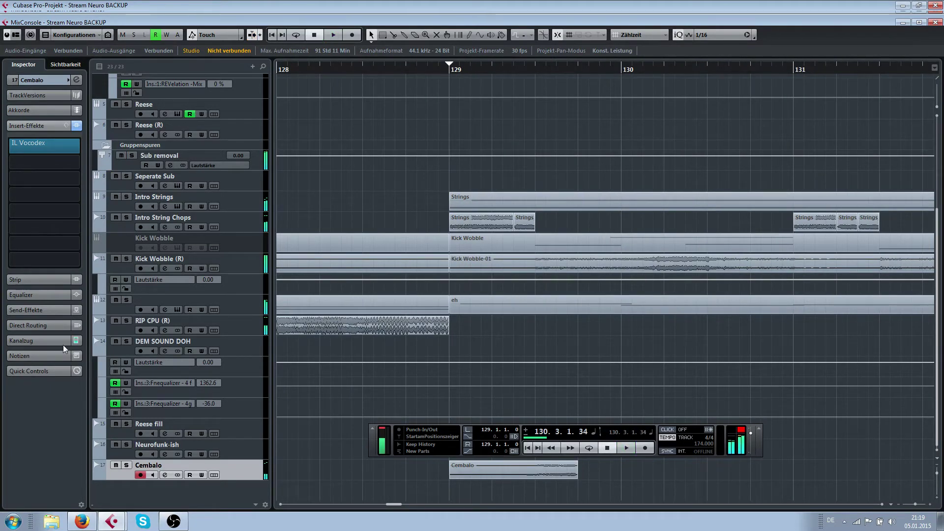
Step: Insert Maximus as the second effect on the Cembalo track and shift its master curve's knee to a lower input level
{"action": "left_click", "coordinate": [49, 340]}
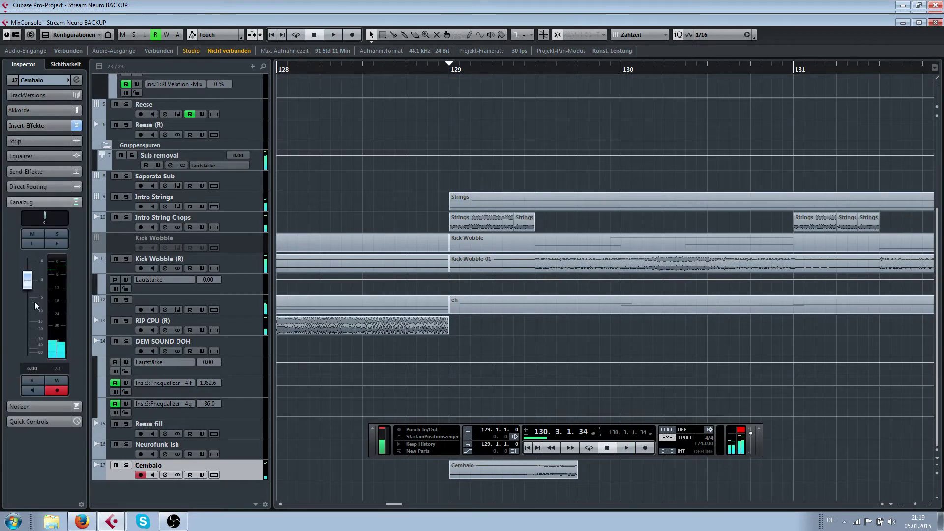
{"action": "left_click", "coordinate": [36, 124]}
{"action": "left_click", "coordinate": [26, 165]}
{"action": "type", "text": "maximus"}
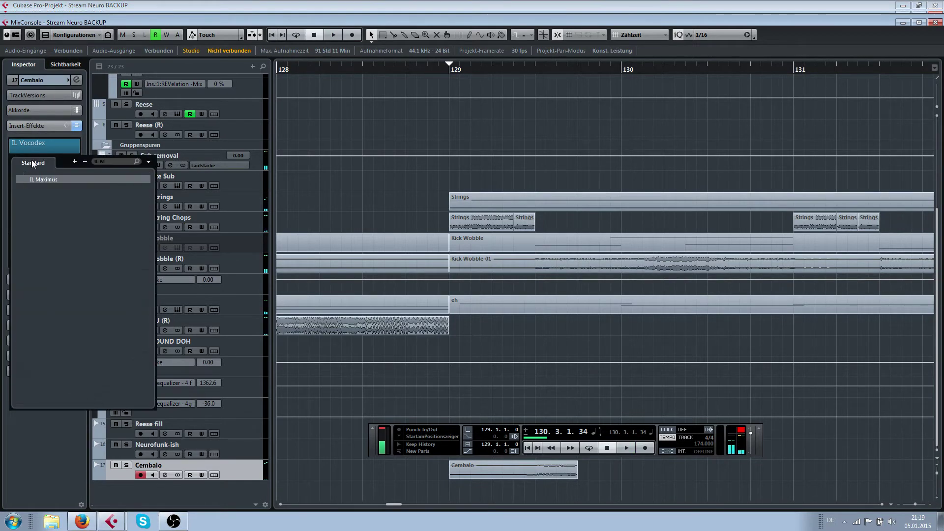
{"action": "key", "text": "Return"}
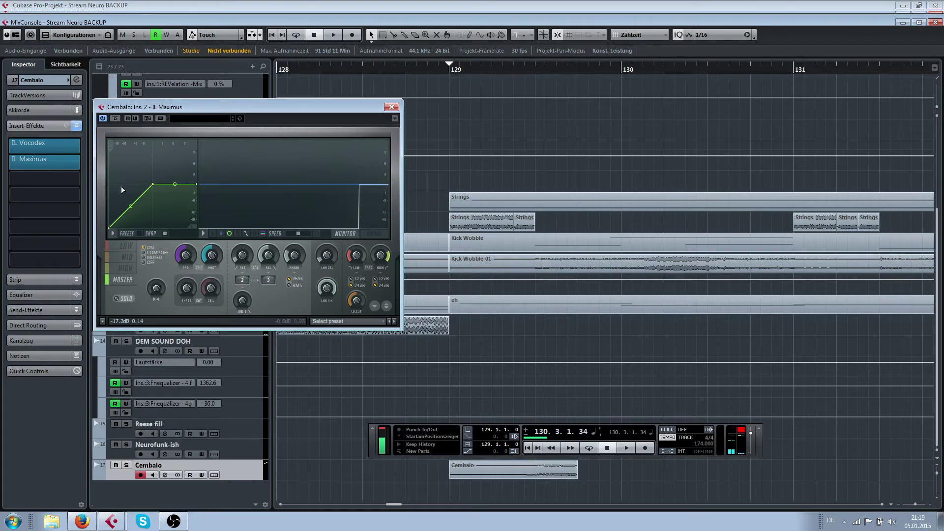
{"action": "left_click_drag", "start_coordinate": [154, 185], "coordinate": [127, 184]}
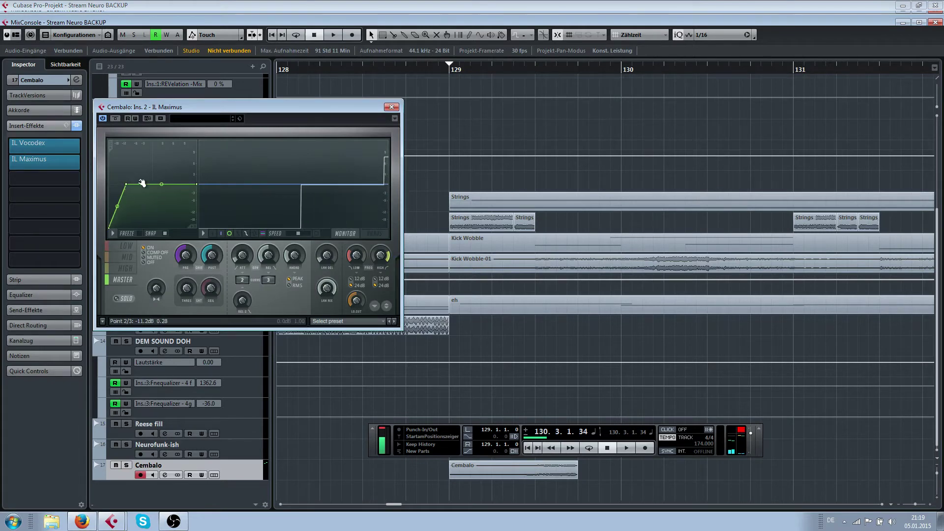
Step: Play the Cembalo event from bar 129 in the full mix and again in solo
{"action": "left_click", "coordinate": [448, 71]}
{"action": "key", "text": "space"}
{"action": "left_click", "coordinate": [390, 108]}
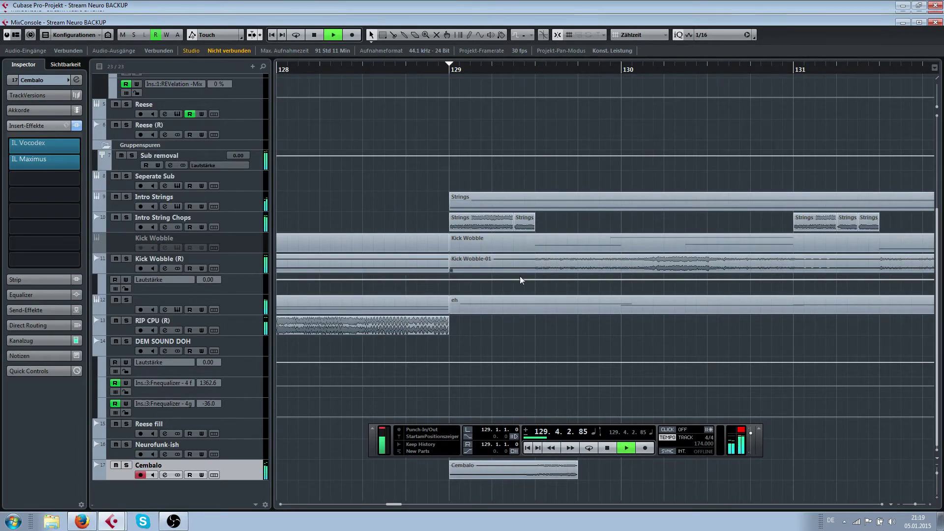
{"action": "key", "text": "space"}
{"action": "key", "text": "s"}
{"action": "left_click", "coordinate": [444, 73]}
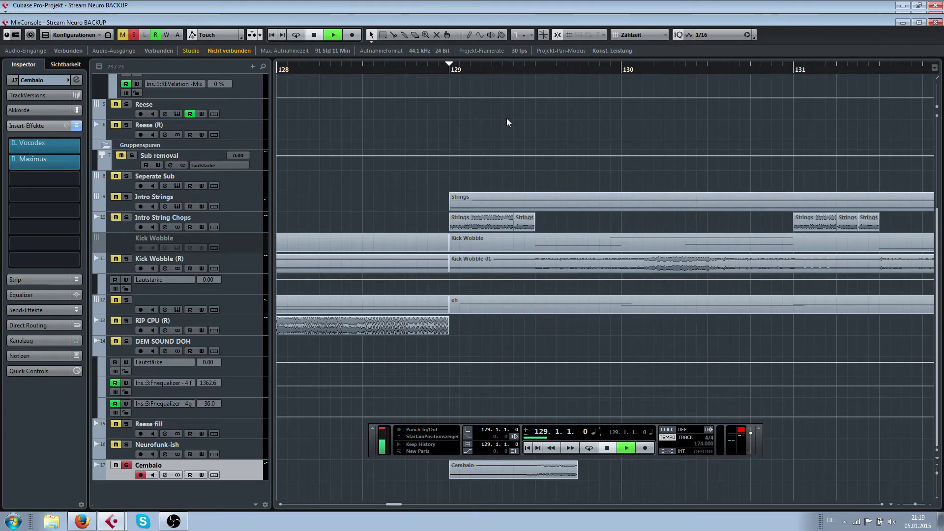
{"action": "key", "text": "space"}
{"action": "key", "text": "space"}
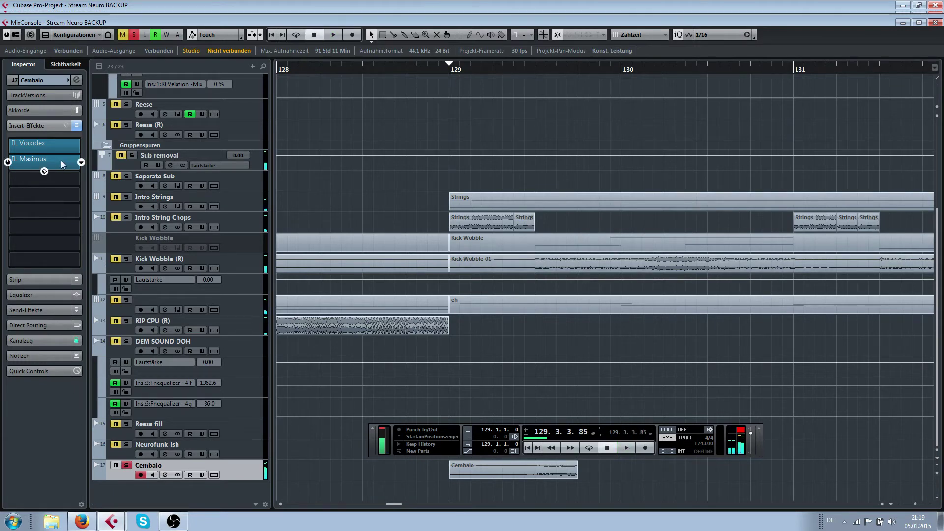
Step: Shift the Maximus master curve's knee almost to the lowest input level and play the soloed Cembalo from bar 129
{"action": "left_click", "coordinate": [43, 163]}
{"action": "left_click_drag", "start_coordinate": [126, 184], "coordinate": [104, 155]}
{"action": "left_click", "coordinate": [448, 70]}
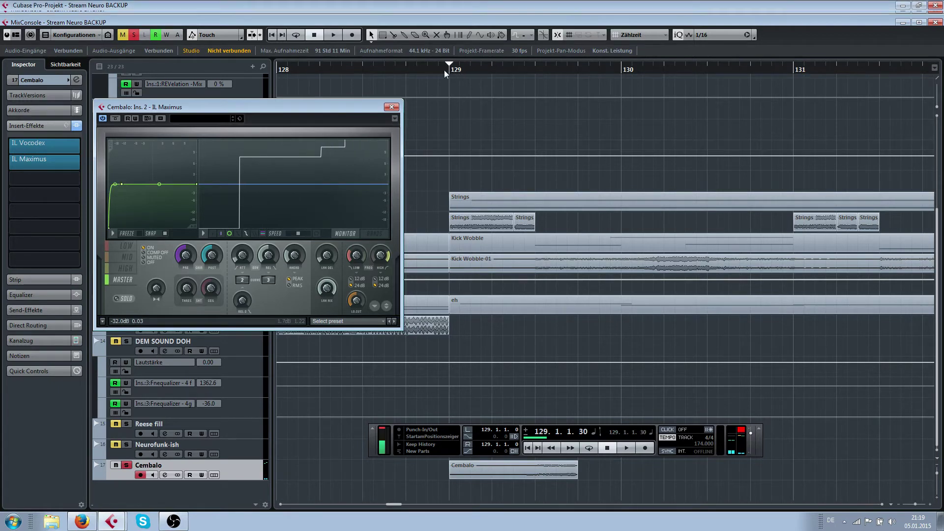
{"action": "left_click", "coordinate": [334, 34]}
{"action": "key", "text": "Escape"}
{"action": "key", "text": "space"}
Step: Turn off the Cembalo solo and lower the Cembalo channel volume to -1.65 while the full mix plays
{"action": "key", "text": "s"}
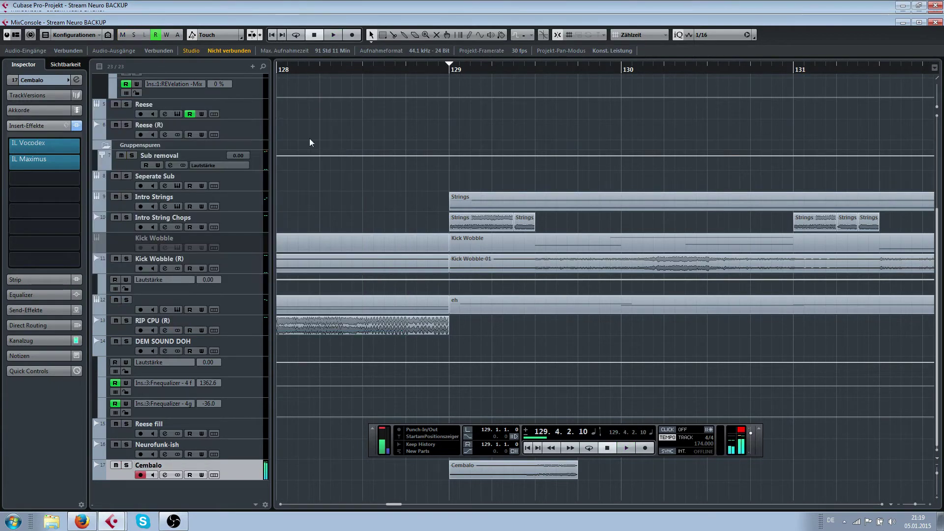
{"action": "key", "text": "space"}
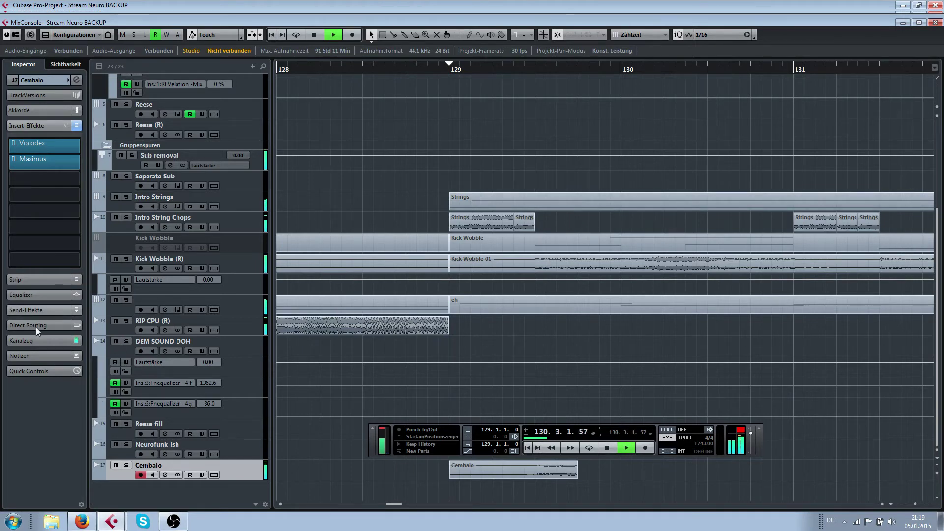
{"action": "left_click", "coordinate": [42, 341]}
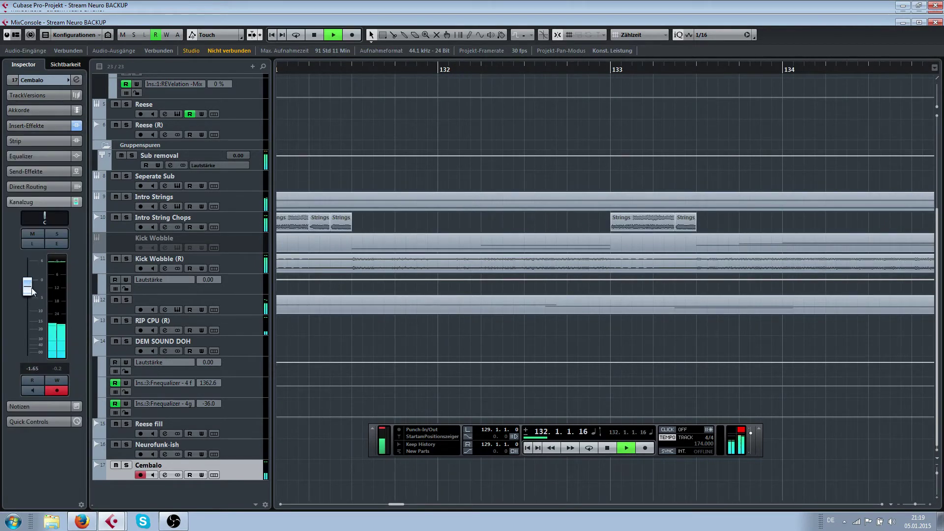
{"action": "scroll", "coordinate": [493, 166], "scroll_direction": "down", "scroll_amount": 3}
{"action": "key", "text": "space"}
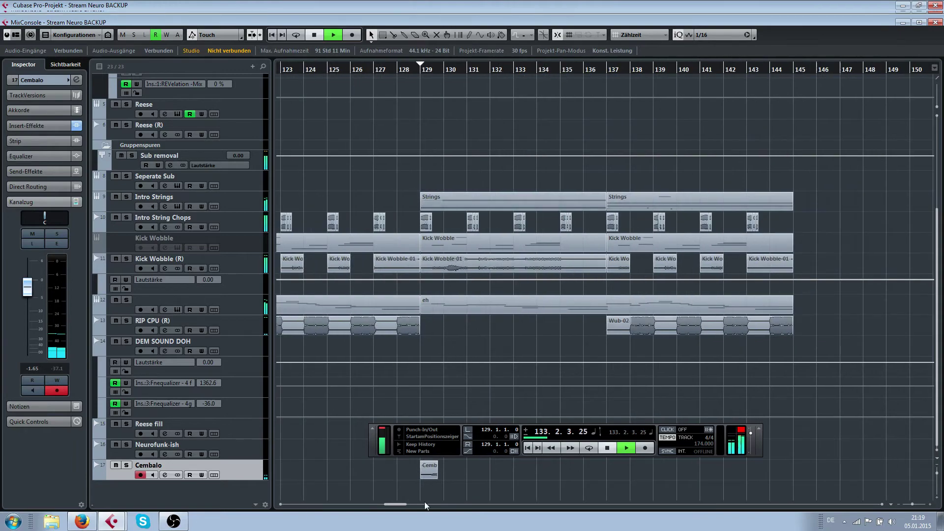
{"action": "left_click", "coordinate": [424, 504]}
{"action": "scroll", "coordinate": [423, 477], "scroll_direction": "left", "scroll_amount": 7}
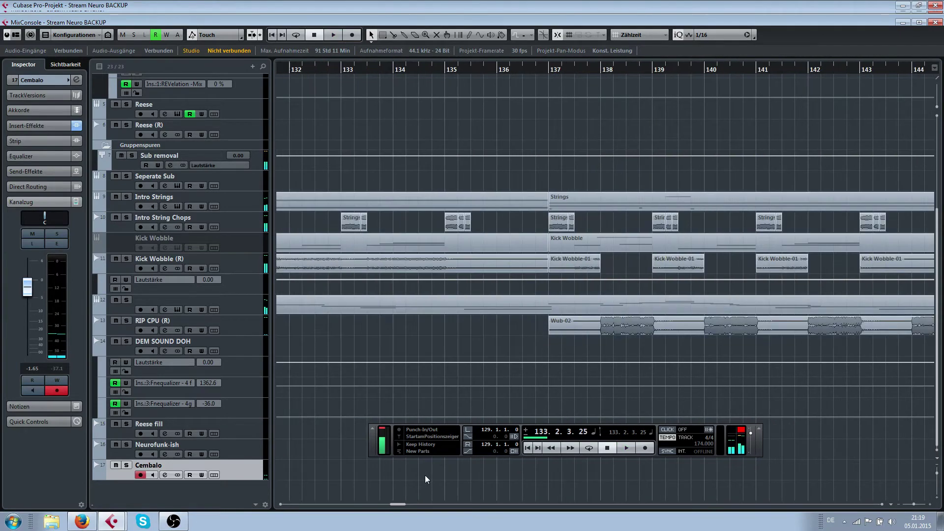
Step: Insert REVelation as the third insert effect on the Cembalo track
{"action": "scroll", "coordinate": [423, 476], "scroll_direction": "up", "scroll_amount": 1}
{"action": "scroll", "coordinate": [424, 478], "scroll_direction": "up", "scroll_amount": 3}
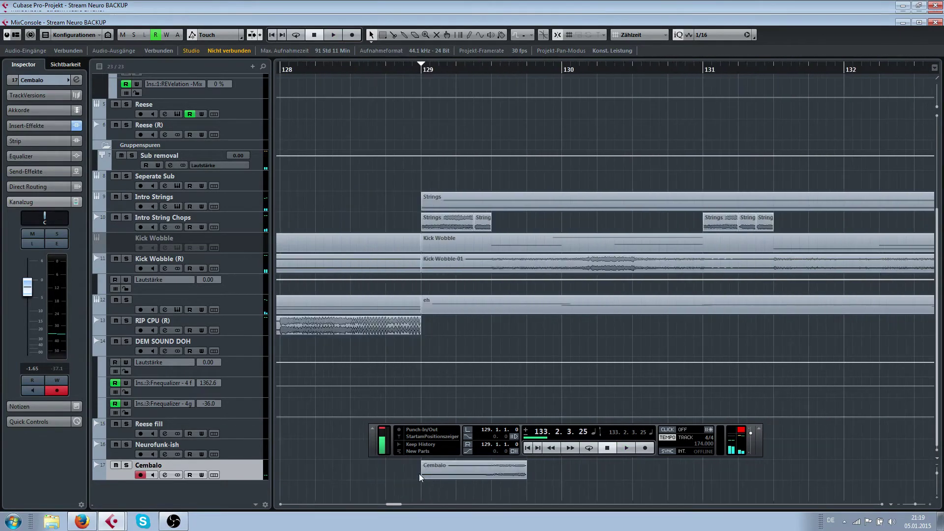
{"action": "left_click", "coordinate": [38, 126]}
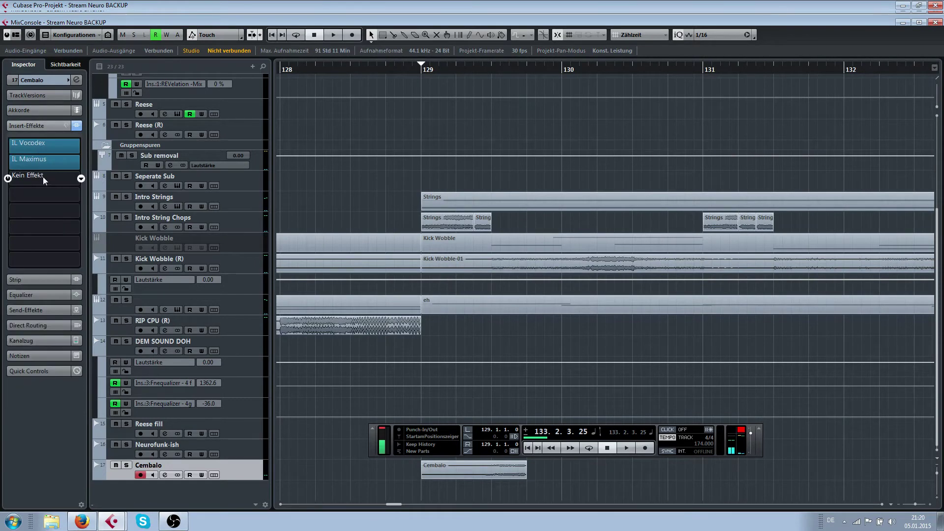
{"action": "left_click", "coordinate": [49, 175]}
{"action": "type", "text": "rev"}
{"action": "key", "text": "Return"}
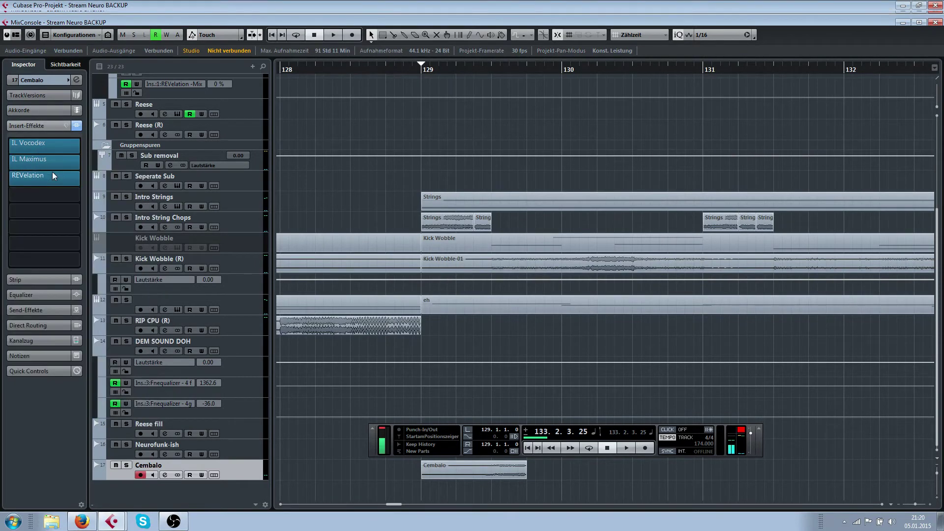
Step: Set REVelation's mix to 31 % and its tail main time to 68.5 %, auditioning the soloed Cembalo from bar 129
{"action": "left_click", "coordinate": [423, 70]}
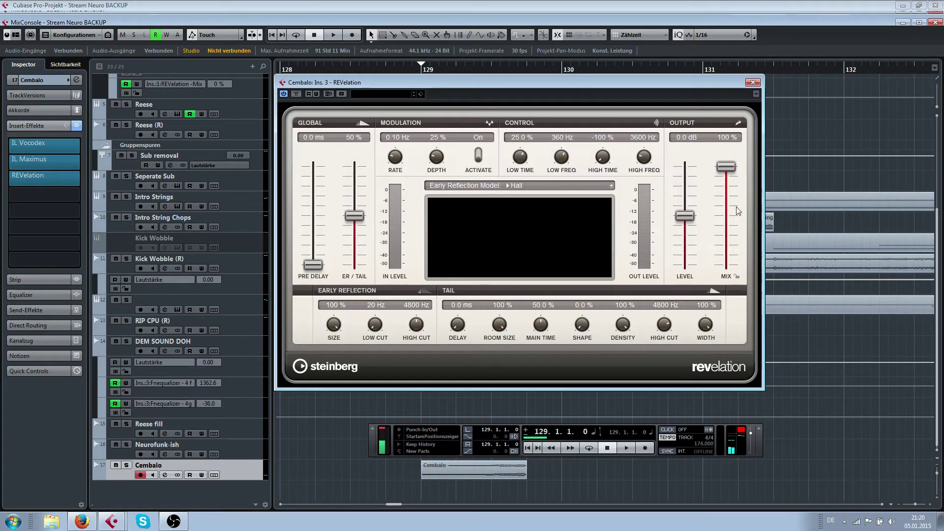
{"action": "left_click_drag", "start_coordinate": [727, 172], "coordinate": [727, 242]}
{"action": "key", "text": "space"}
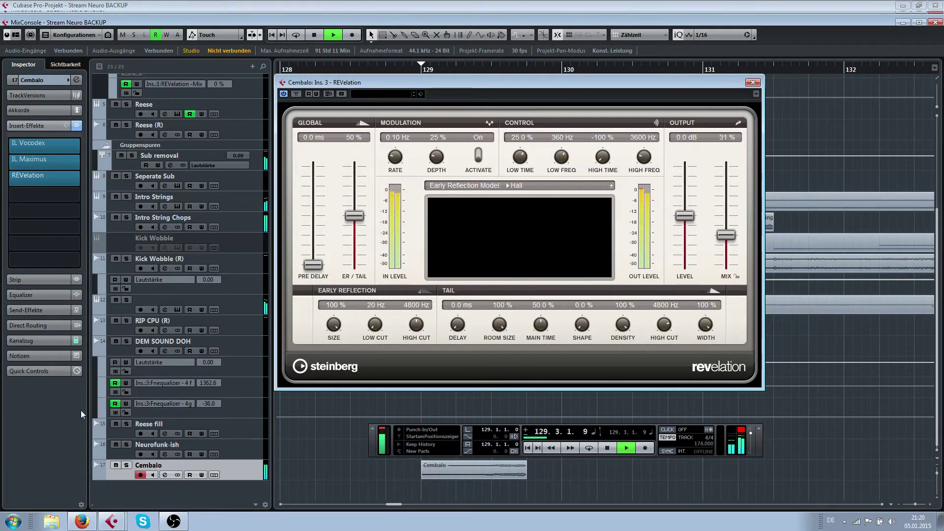
{"action": "left_click", "coordinate": [126, 466]}
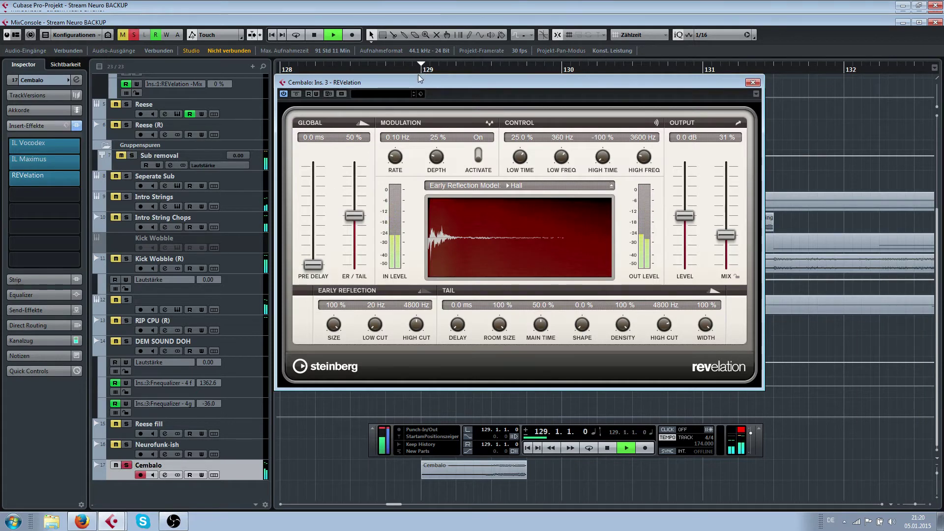
{"action": "left_click", "coordinate": [735, 436]}
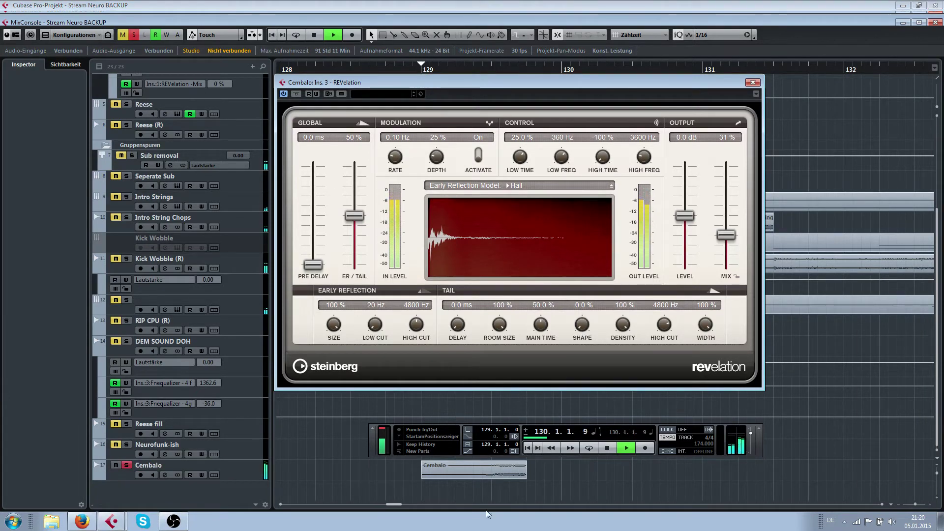
{"action": "key", "text": "space"}
{"action": "left_click_drag", "start_coordinate": [545, 328], "coordinate": [551, 316]}
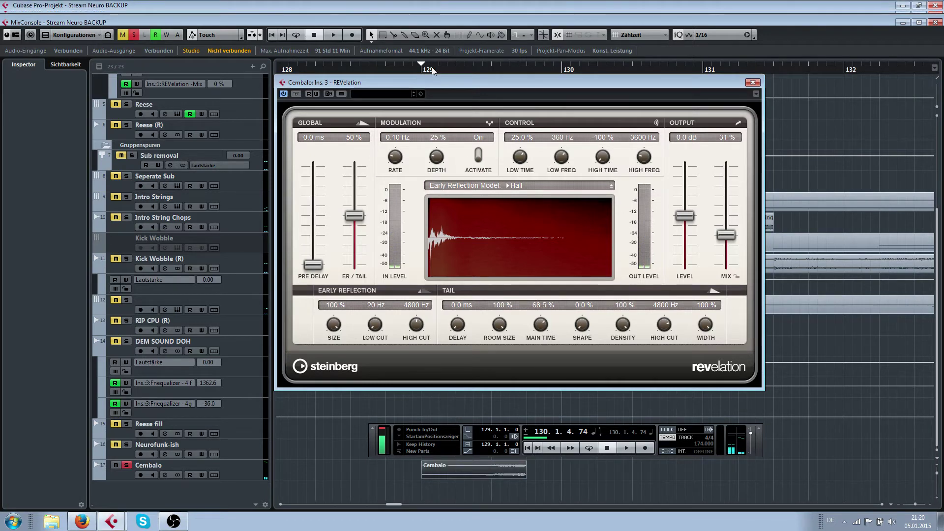
Step: Set the locators to bars 129 and 132 and export that range as an audio mixdown named "cembalo pls"
{"action": "left_click_drag", "start_coordinate": [437, 73], "coordinate": [846, 74]}
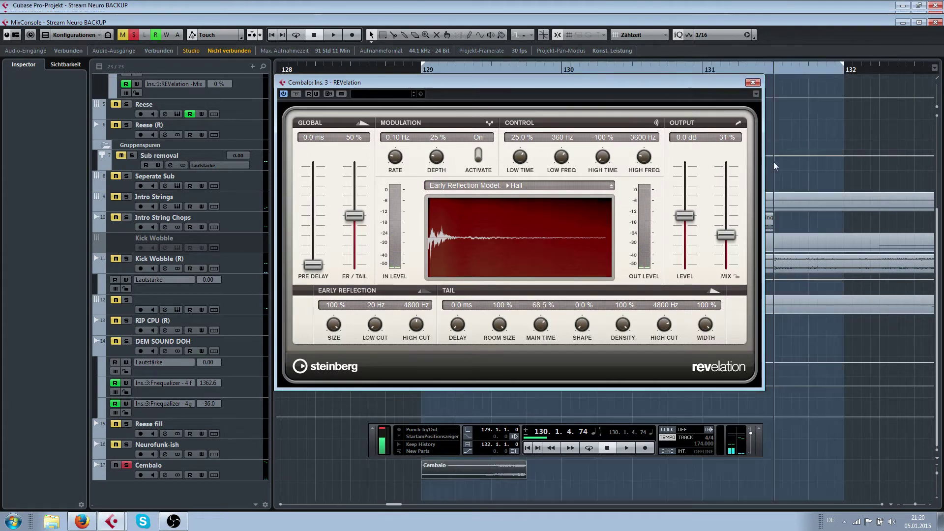
{"action": "key", "text": "ctrl+shift+e"}
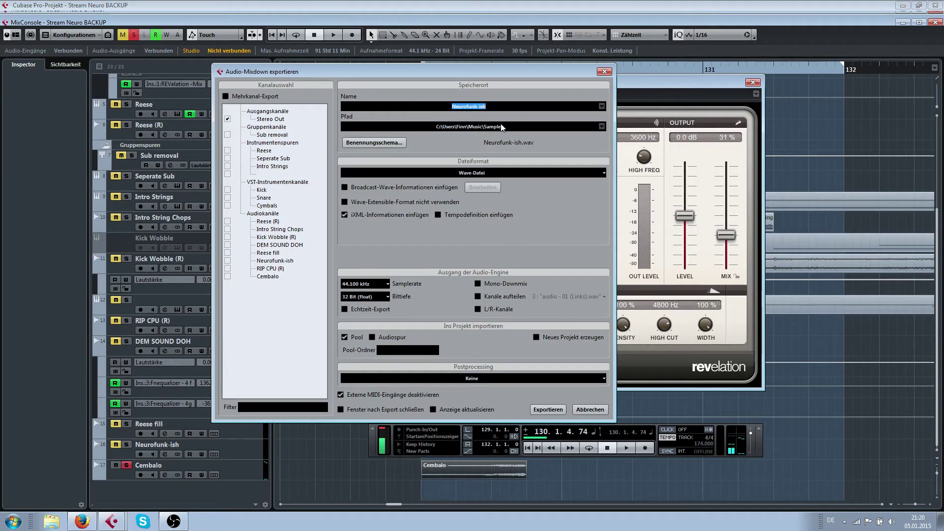
{"action": "type", "text": "cembalo plsbalo pls"}
{"action": "left_click", "coordinate": [548, 409]}
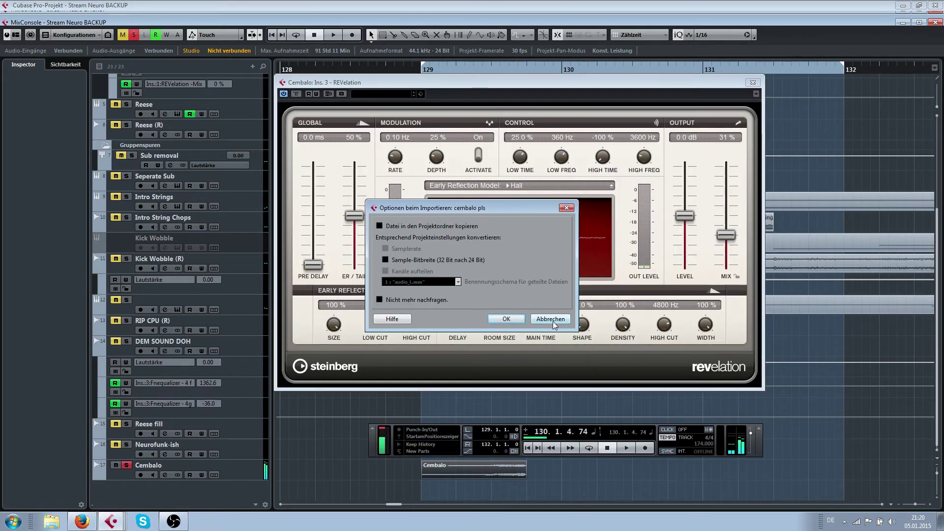
{"action": "left_click", "coordinate": [551, 319]}
{"action": "left_click", "coordinate": [604, 72]}
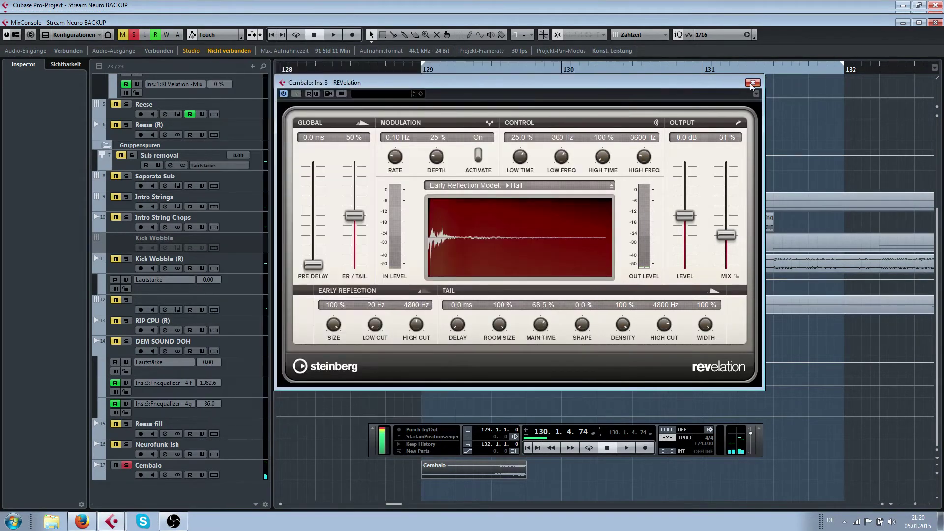
Step: Close the REVelation window and delete the Cembalo track
{"action": "left_click", "coordinate": [753, 82]}
{"action": "left_click", "coordinate": [116, 475]}
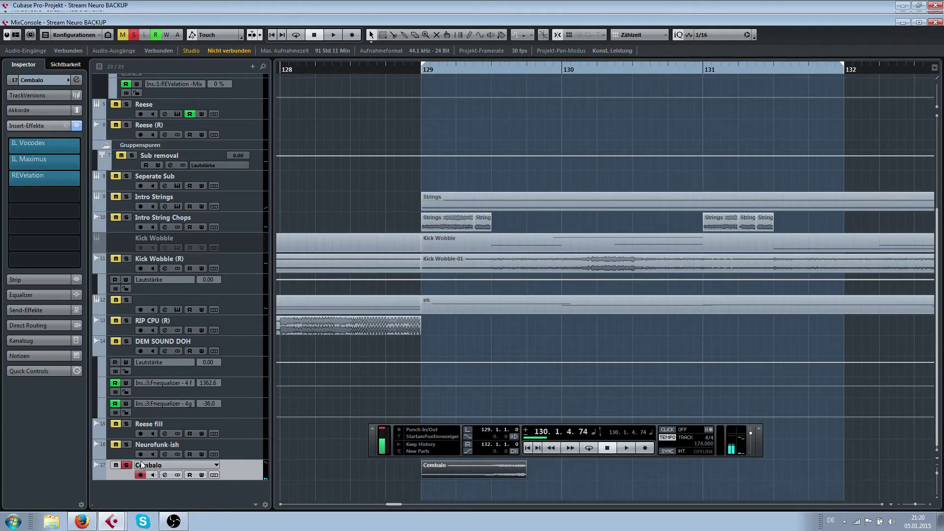
{"action": "key", "text": "Delete"}
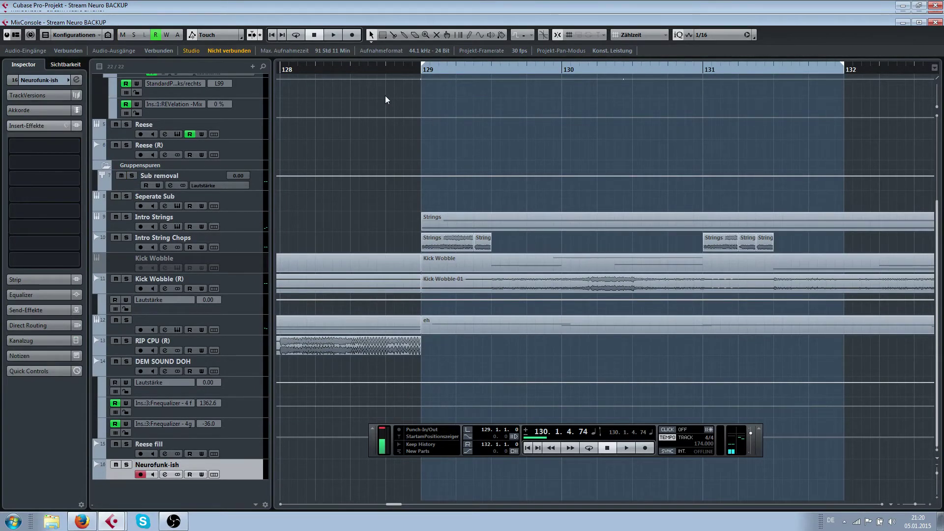
Step: Try to insert the cembalo pls file from the pool into the project at its origin time
{"action": "left_click", "coordinate": [485, 245]}
{"action": "key", "text": "ctrl+p"}
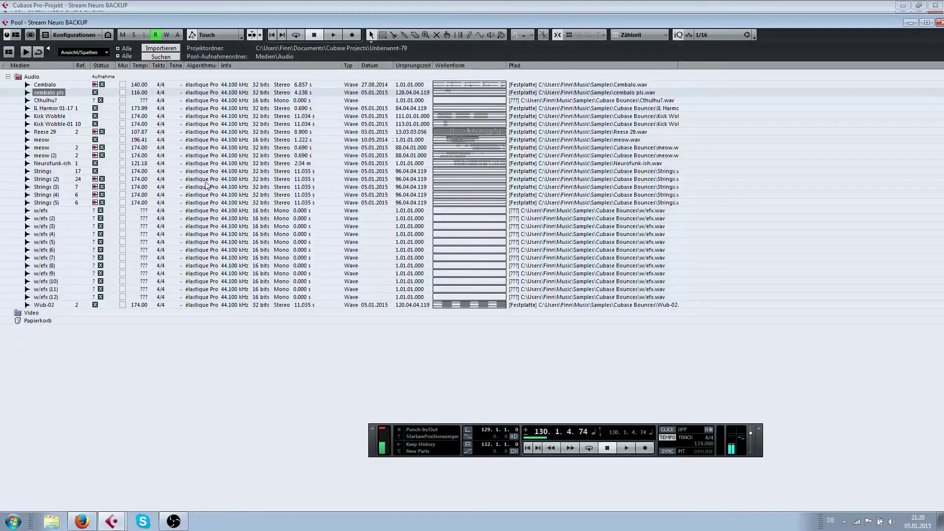
{"action": "right_click", "coordinate": [46, 92]}
{"action": "mouse_move", "coordinate": [172, 327]}
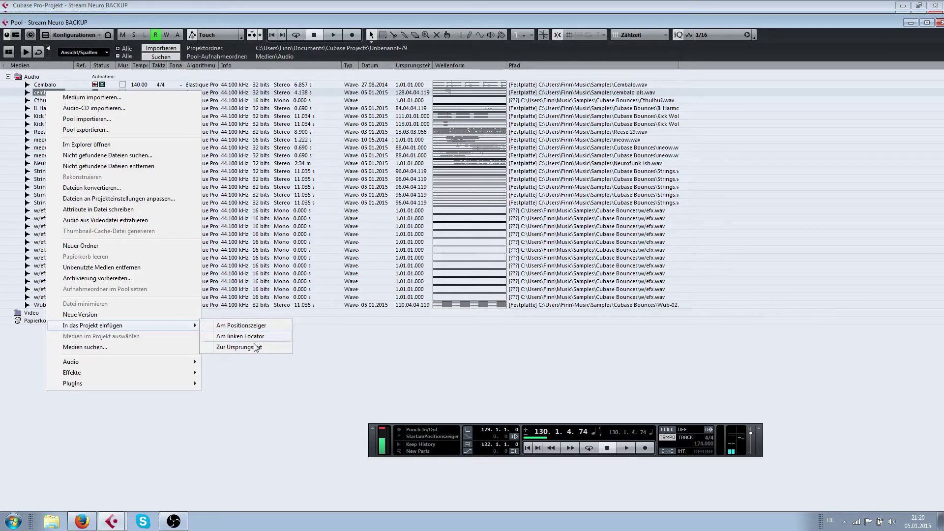
{"action": "left_click", "coordinate": [255, 345]}
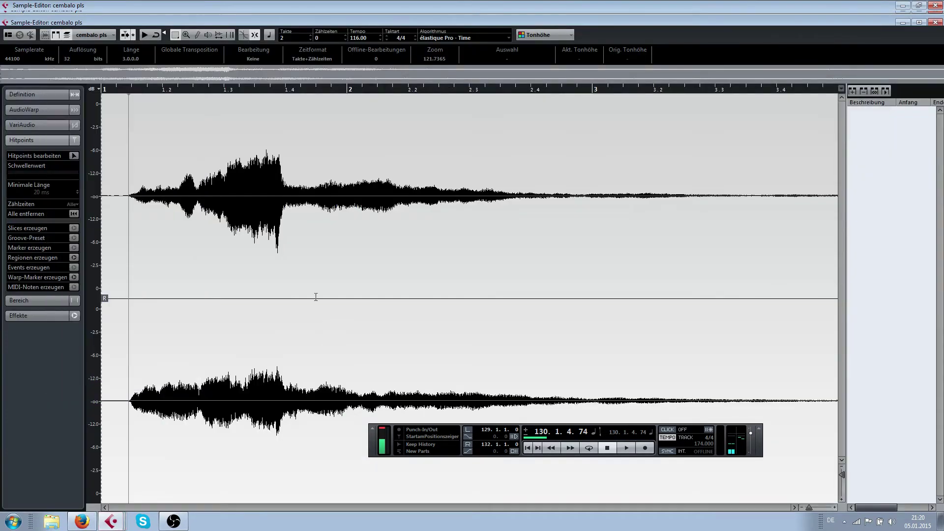
{"action": "key", "text": "Return"}
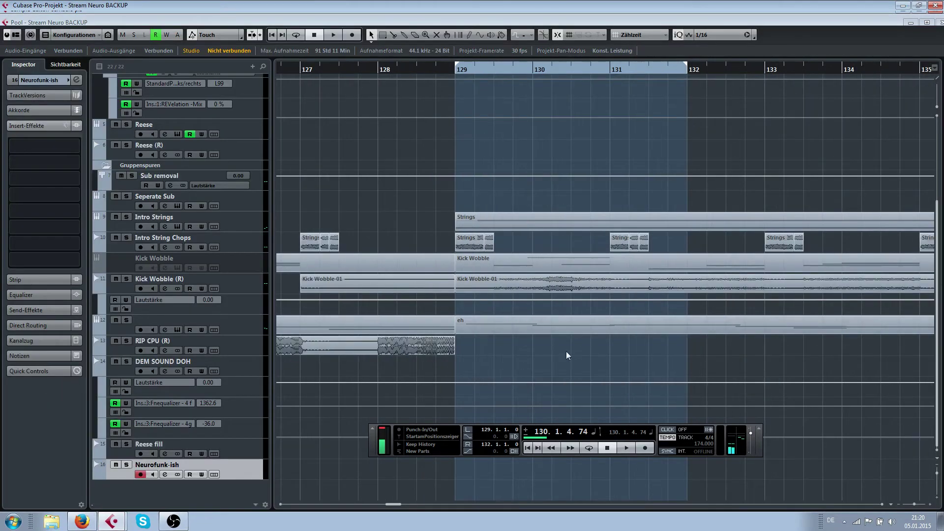
Step: Open cembalo pls from the pool in the sample editor and copy its entire waveform
{"action": "left_click_drag", "start_coordinate": [548, 433], "coordinate": [542, 338]}
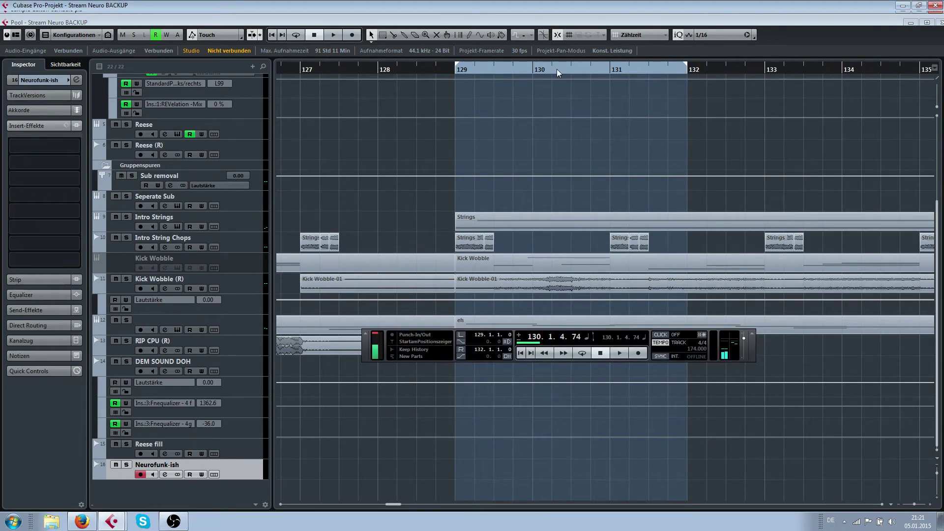
{"action": "key", "text": "ctrl+p"}
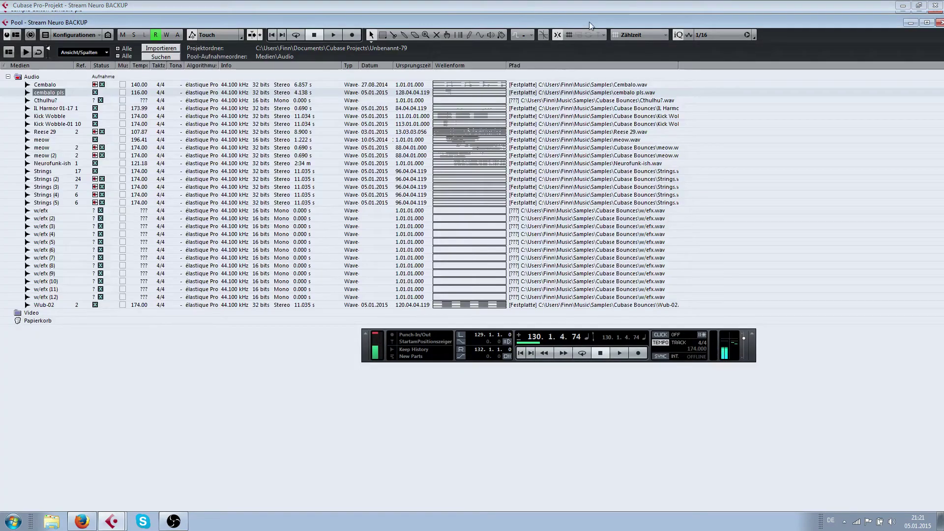
{"action": "right_click", "coordinate": [52, 96]}
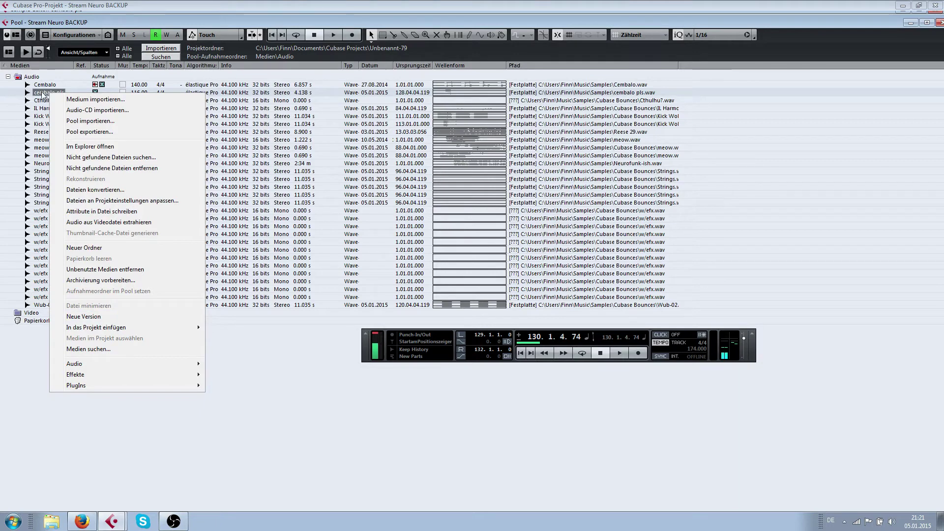
{"action": "left_click", "coordinate": [328, 422]}
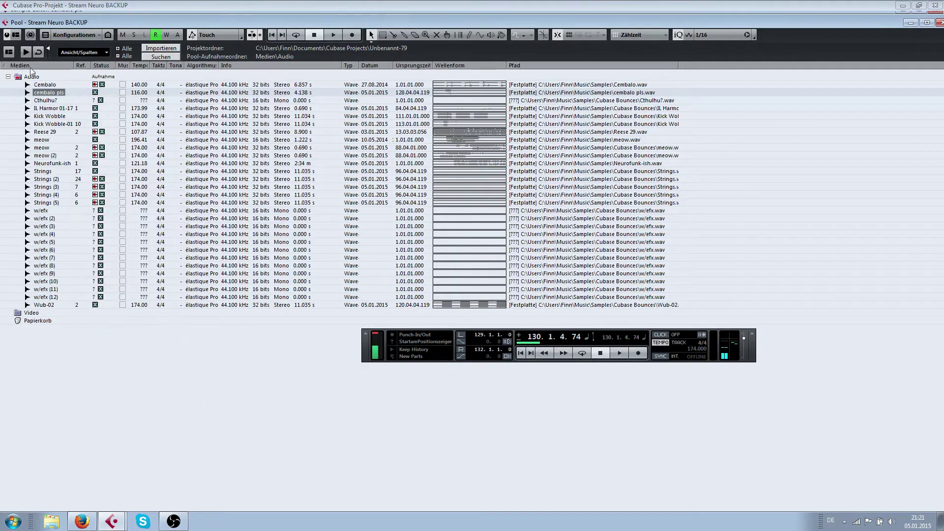
{"action": "double_click", "coordinate": [56, 93]}
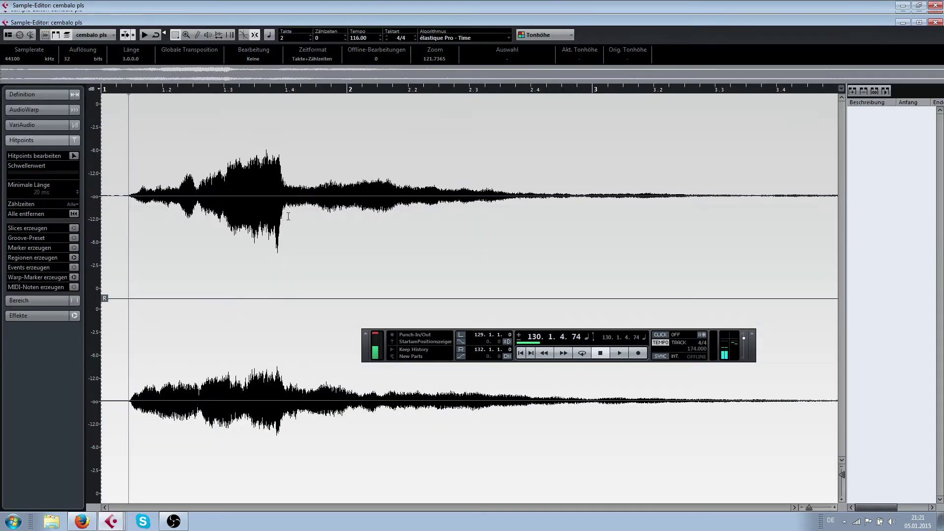
{"action": "key", "text": "ctrl+a"}
{"action": "key", "text": "Return"}
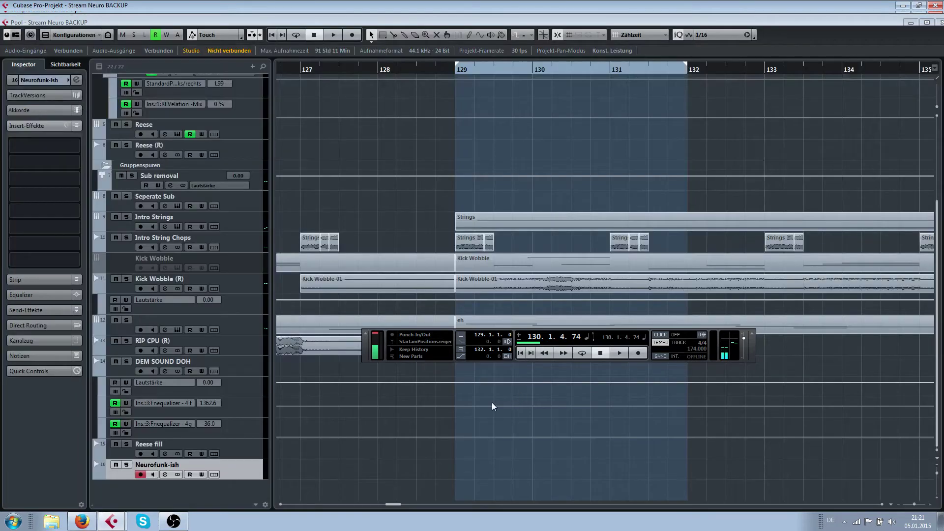
{"action": "right_click", "coordinate": [487, 457]}
{"action": "left_click", "coordinate": [597, 458]}
{"action": "left_click_drag", "start_coordinate": [485, 464], "coordinate": [654, 463]}
{"action": "right_click", "coordinate": [532, 456]}
{"action": "left_click", "coordinate": [535, 459]}
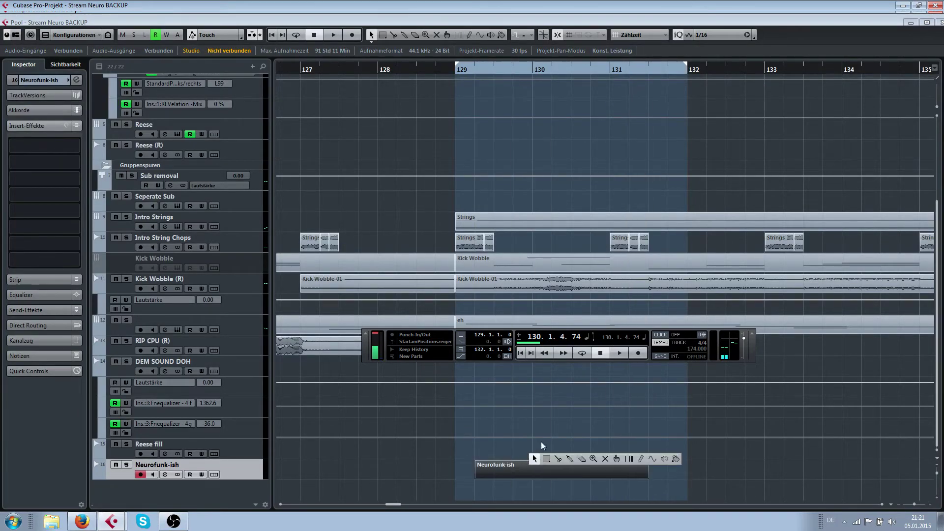
{"action": "key", "text": "Delete"}
Step: Paste cembalo pls onto the Neurofunk-ish track at position 129.3 and play that track in solo
{"action": "left_click", "coordinate": [491, 70]}
{"action": "key", "text": "ctrl+v"}
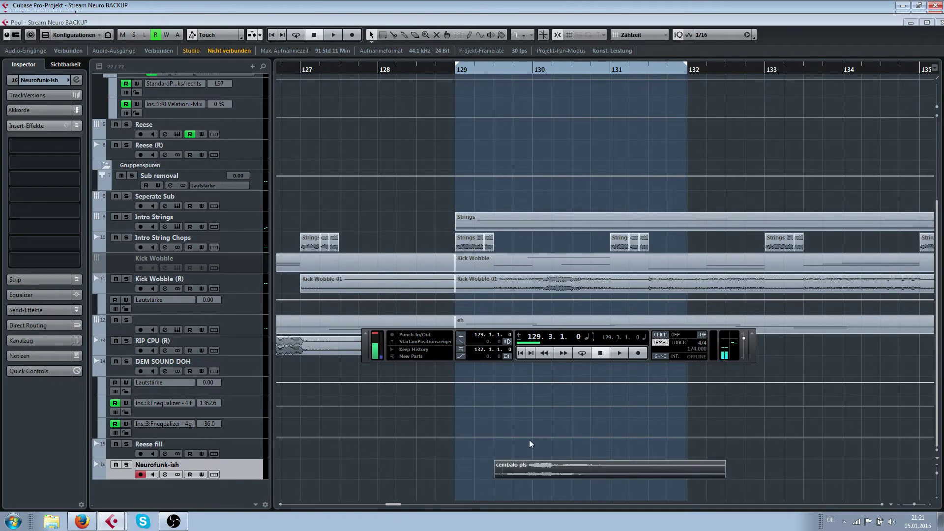
{"action": "left_click", "coordinate": [128, 458]}
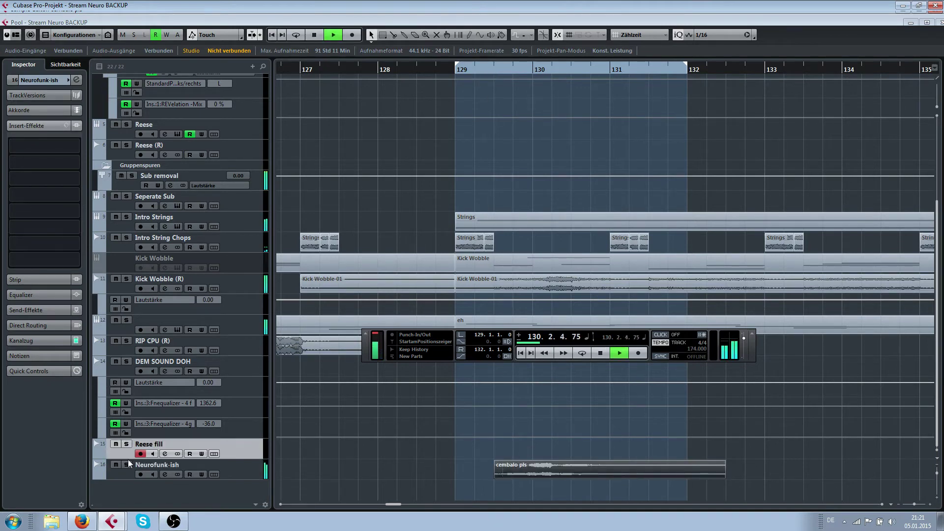
{"action": "left_click", "coordinate": [126, 465]}
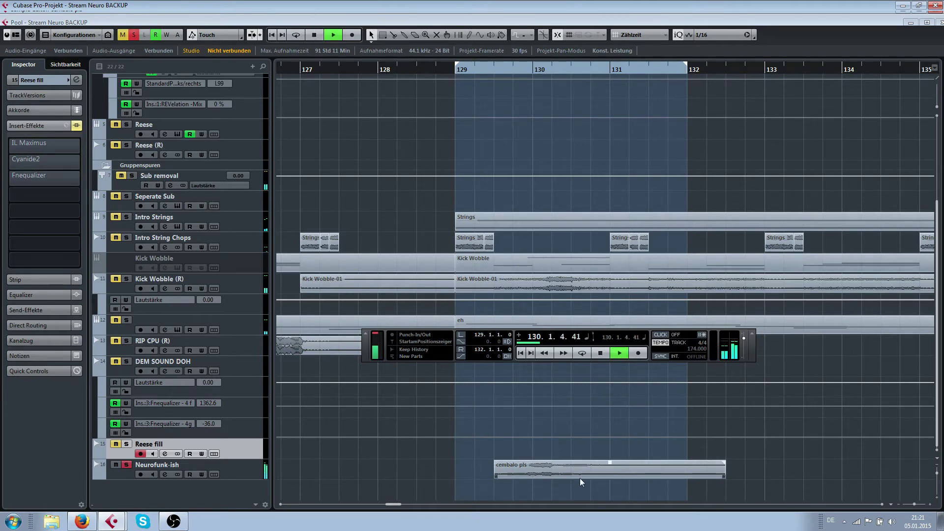
Step: Reverse the cembalo pls event and trim its start to bar 131 with a fade-in
{"action": "key", "text": "space"}
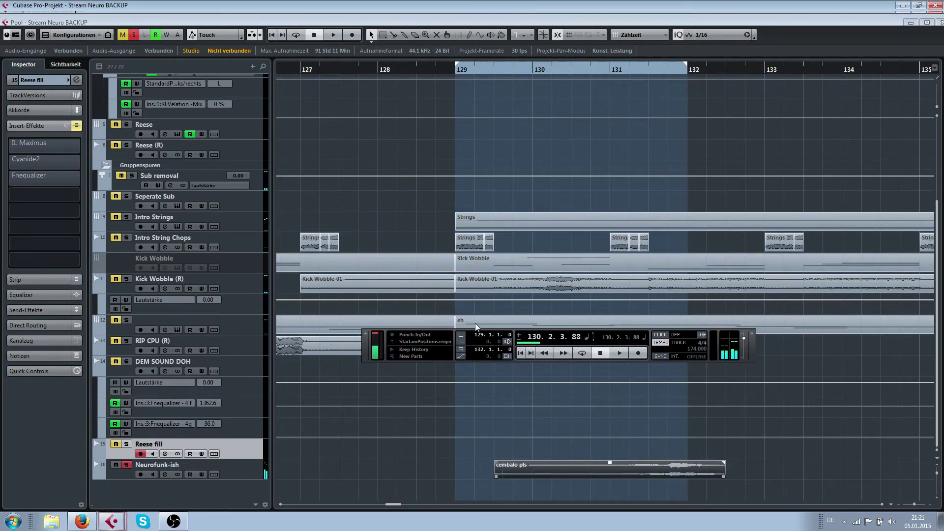
{"action": "key", "text": "space"}
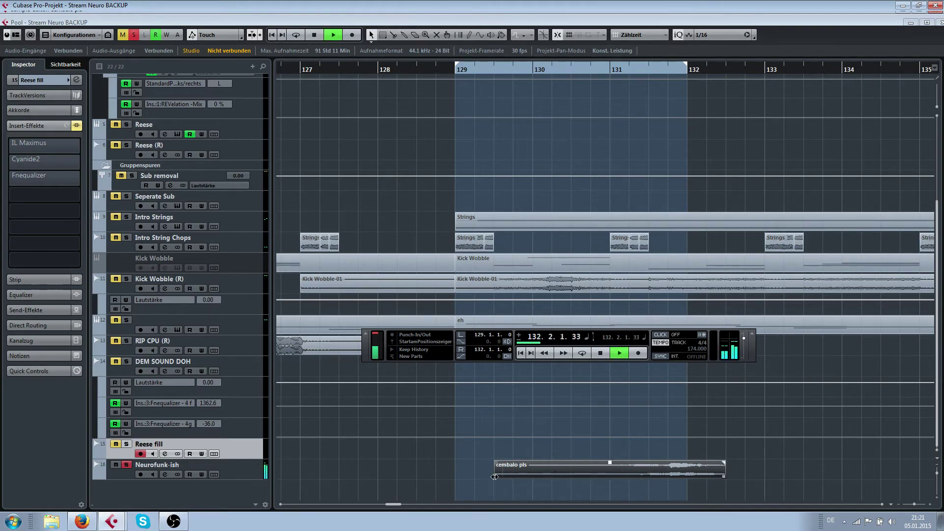
{"action": "key", "text": "space"}
{"action": "left_click_drag", "start_coordinate": [495, 476], "coordinate": [668, 464]}
{"action": "scroll", "coordinate": [477, 463], "scroll_direction": "down", "scroll_amount": 2}
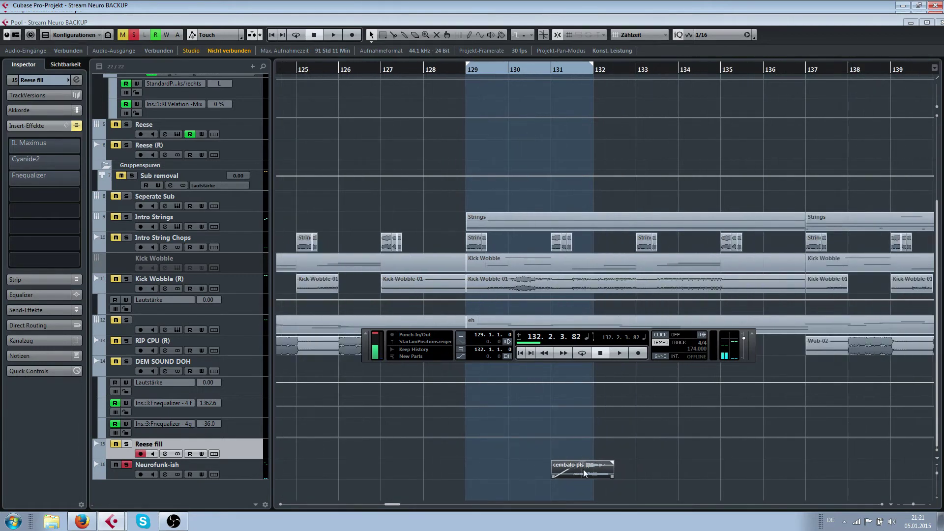
Step: Move the cembalo pls event so its fade-in ends just before bar 129, and play it unsoloed from bar 128
{"action": "left_click_drag", "start_coordinate": [583, 469], "coordinate": [461, 465]}
{"action": "scroll", "coordinate": [467, 477], "scroll_direction": "up", "scroll_amount": 7}
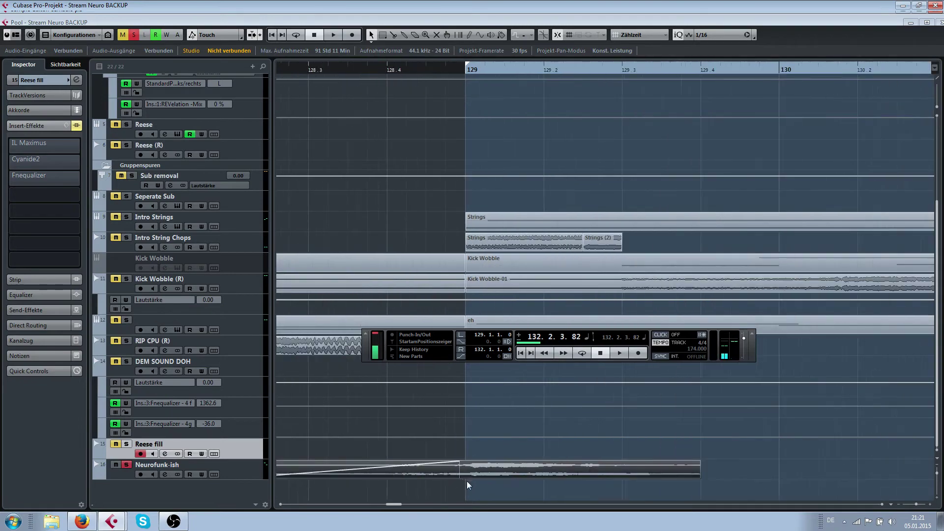
{"action": "scroll", "coordinate": [473, 476], "scroll_direction": "up", "scroll_amount": 5}
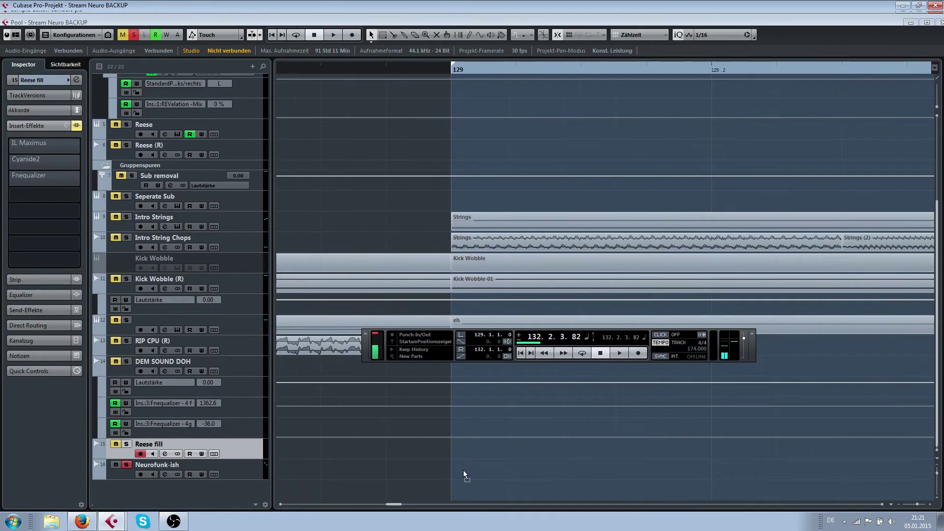
{"action": "scroll", "coordinate": [464, 470], "scroll_direction": "down", "scroll_amount": 12}
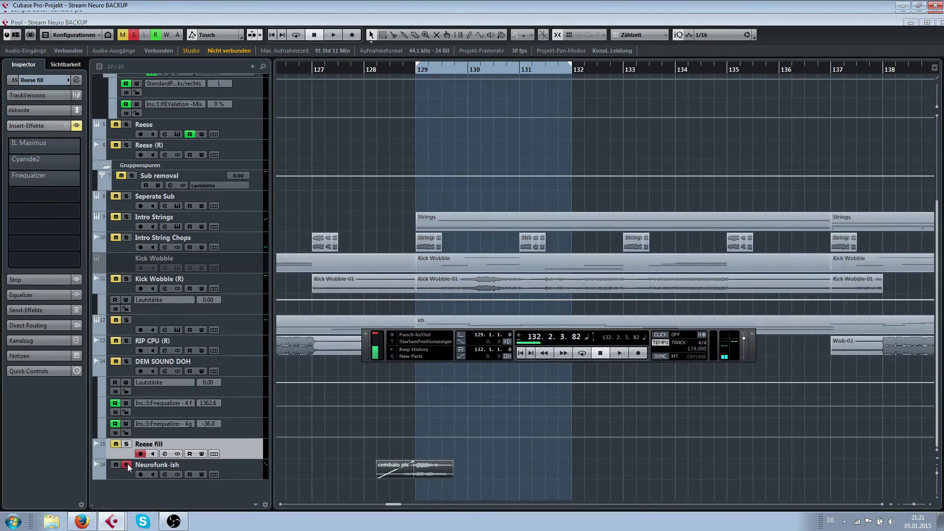
{"action": "left_click", "coordinate": [127, 465]}
{"action": "scroll", "coordinate": [366, 197], "scroll_direction": "left", "scroll_amount": 3}
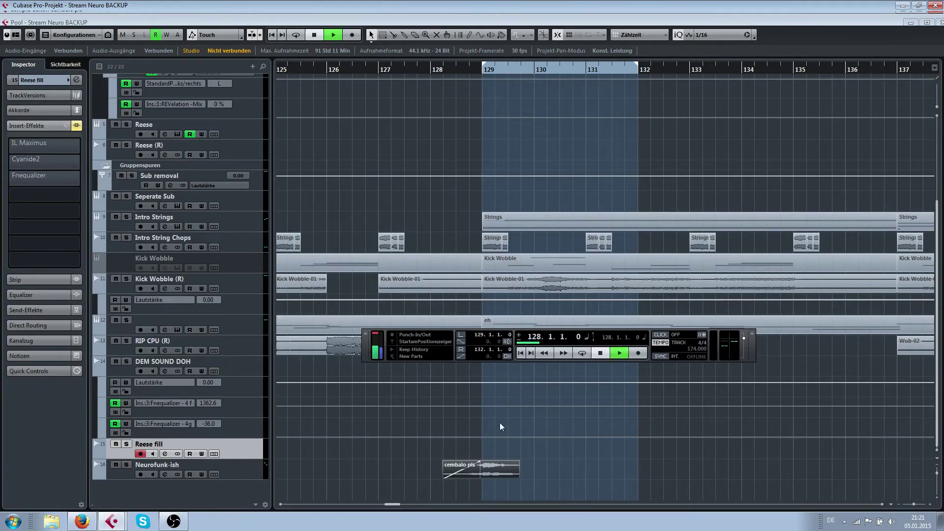
Step: Extend the fade-in of the cembalo pls event to end at bar 129 during playback
{"action": "key", "text": "space"}
{"action": "scroll", "coordinate": [500, 433], "scroll_direction": "up", "scroll_amount": 3}
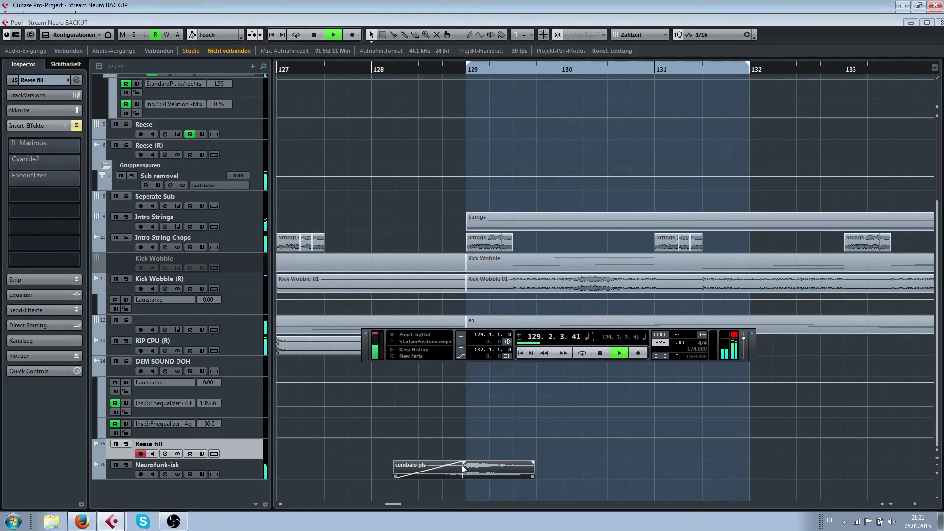
{"action": "left_click_drag", "start_coordinate": [462, 462], "coordinate": [468, 463]}
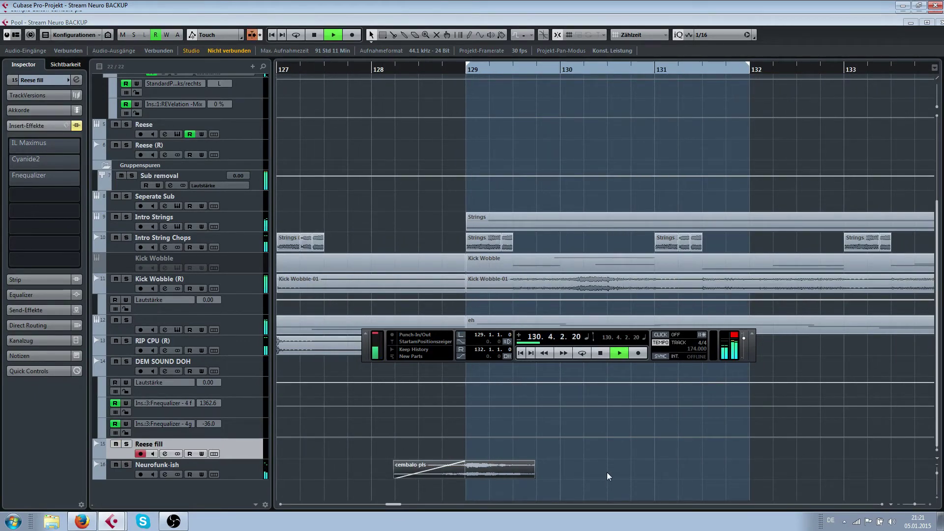
Step: Move the transport panel off the RIP CPU track and play the arrangement from about bar 125
{"action": "scroll", "coordinate": [579, 429], "scroll_direction": "down", "scroll_amount": 5}
{"action": "scroll", "coordinate": [532, 167], "scroll_direction": "down", "scroll_amount": 3}
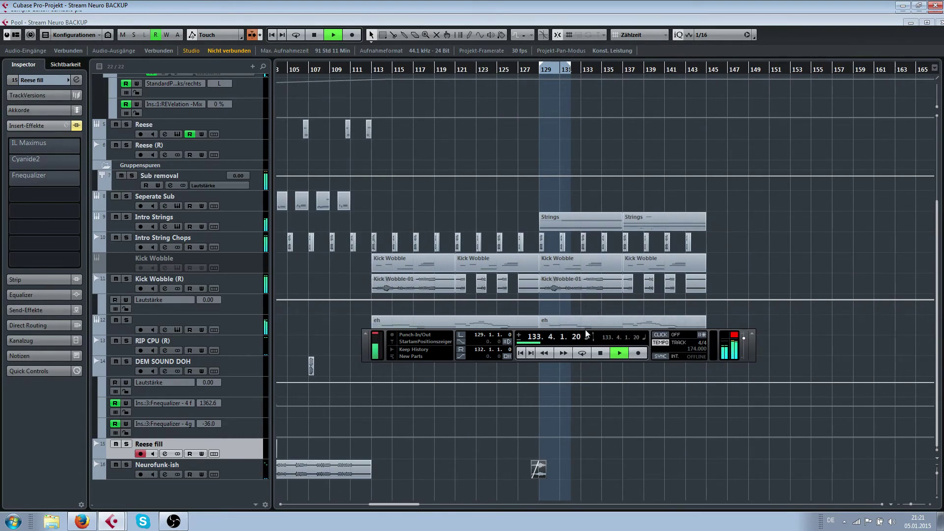
{"action": "left_click_drag", "start_coordinate": [586, 330], "coordinate": [600, 377]}
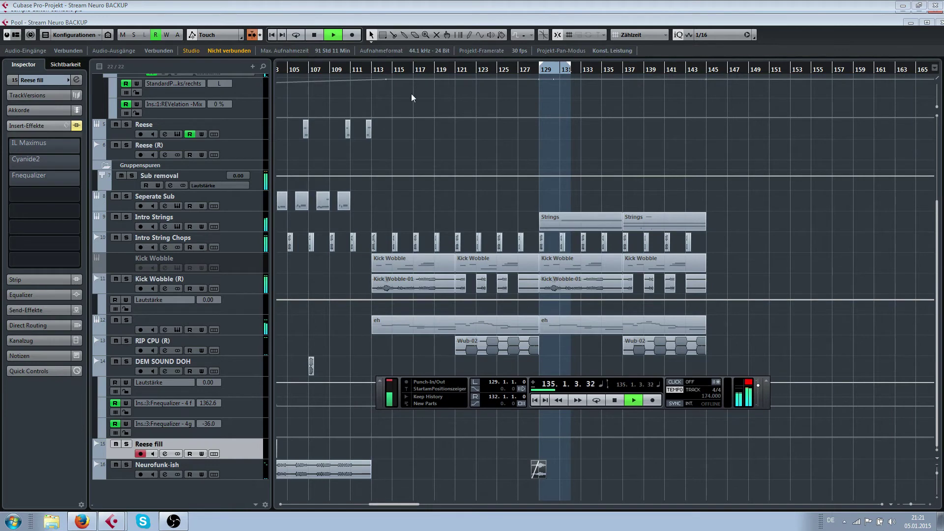
{"action": "left_click", "coordinate": [503, 70]}
{"action": "scroll", "coordinate": [543, 418], "scroll_direction": "up", "scroll_amount": 2}
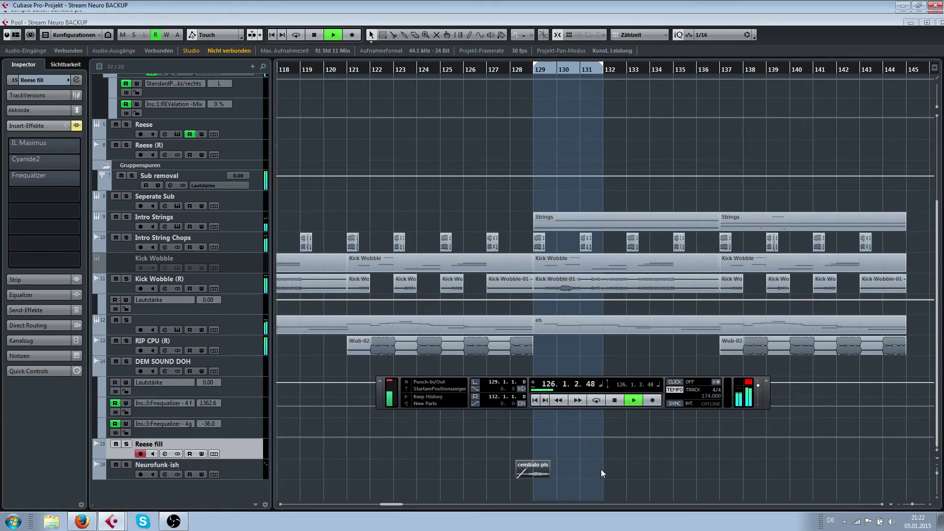
{"action": "scroll", "coordinate": [601, 469], "scroll_direction": "up", "scroll_amount": 2}
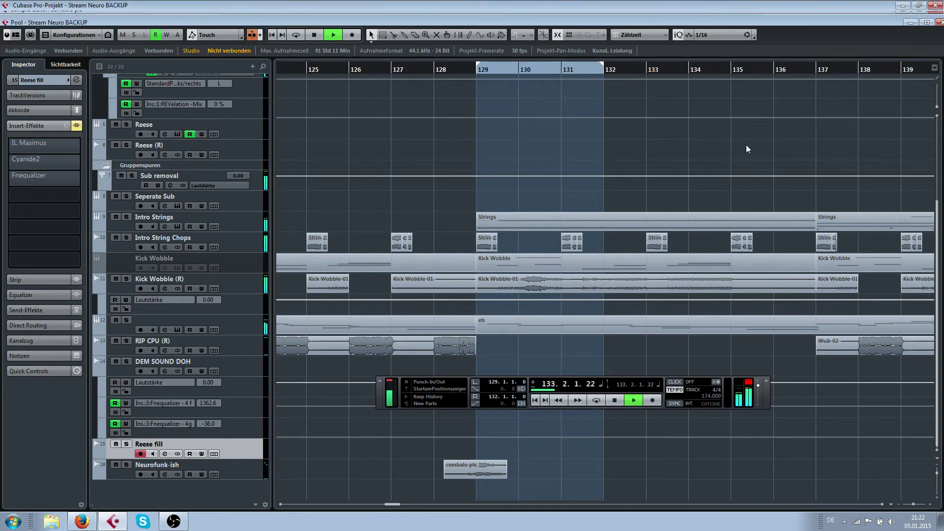
Step: Review the whole arrangement up to bar 145 during playback and select the Intro Strings track
{"action": "scroll", "coordinate": [748, 142], "scroll_direction": "right", "scroll_amount": 3}
{"action": "scroll", "coordinate": [636, 231], "scroll_direction": "down", "scroll_amount": 3}
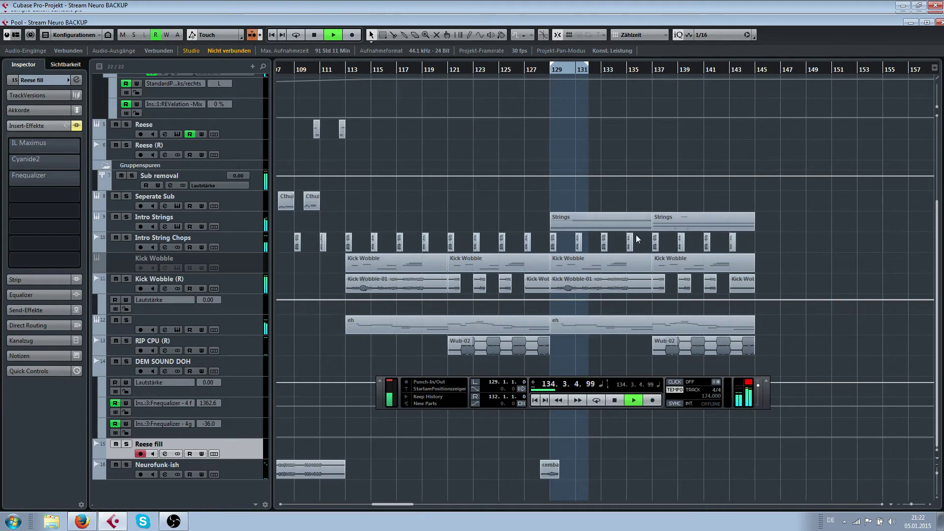
{"action": "key", "text": "g"}
{"action": "key", "text": "g"}
{"action": "key", "text": "g"}
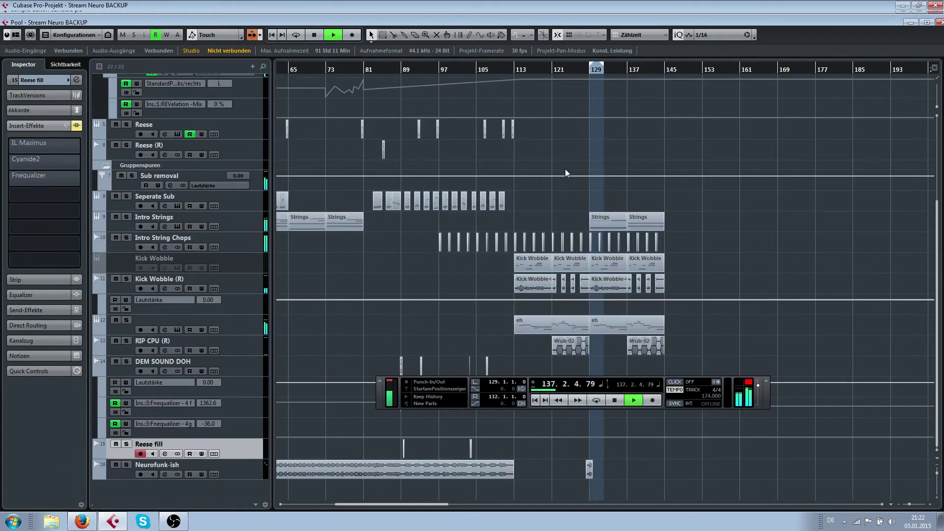
{"action": "left_click", "coordinate": [114, 477]}
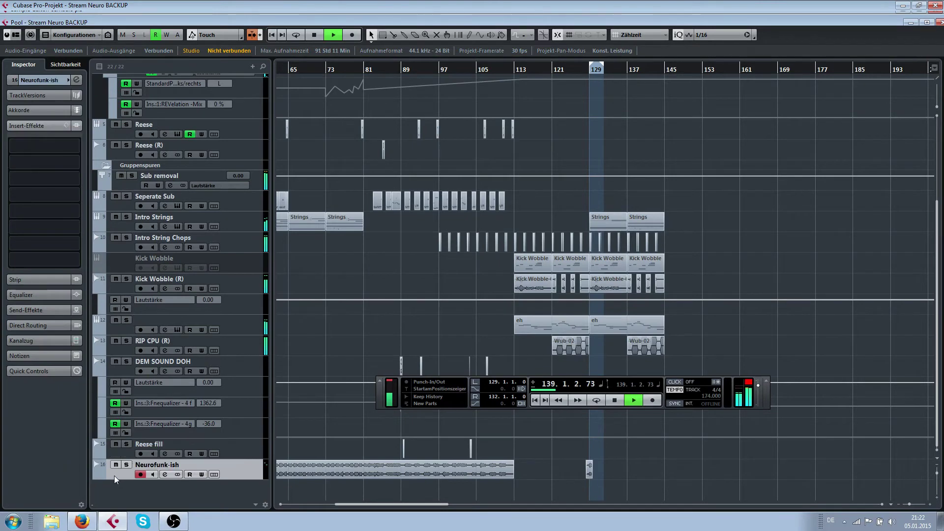
{"action": "left_click", "coordinate": [117, 246]}
{"action": "left_click", "coordinate": [123, 225]}
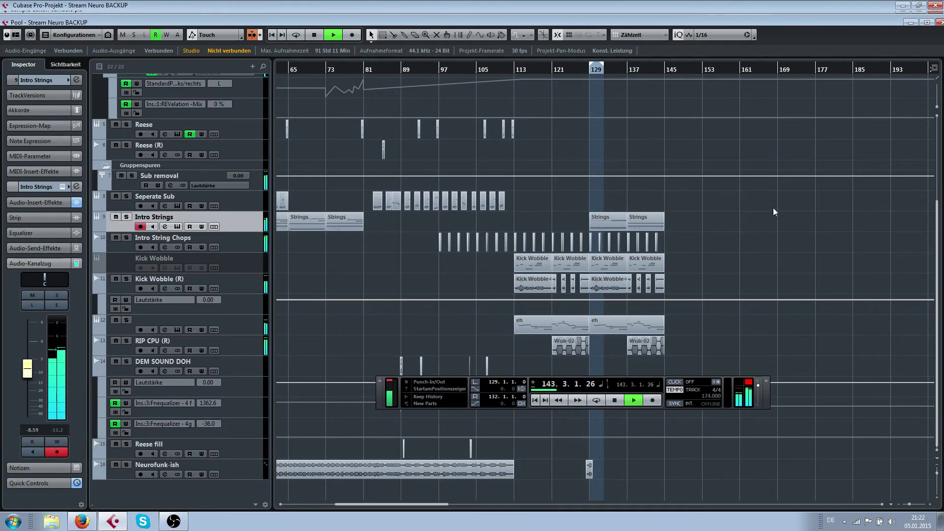
{"action": "scroll", "coordinate": [739, 240], "scroll_direction": "up", "scroll_amount": 2}
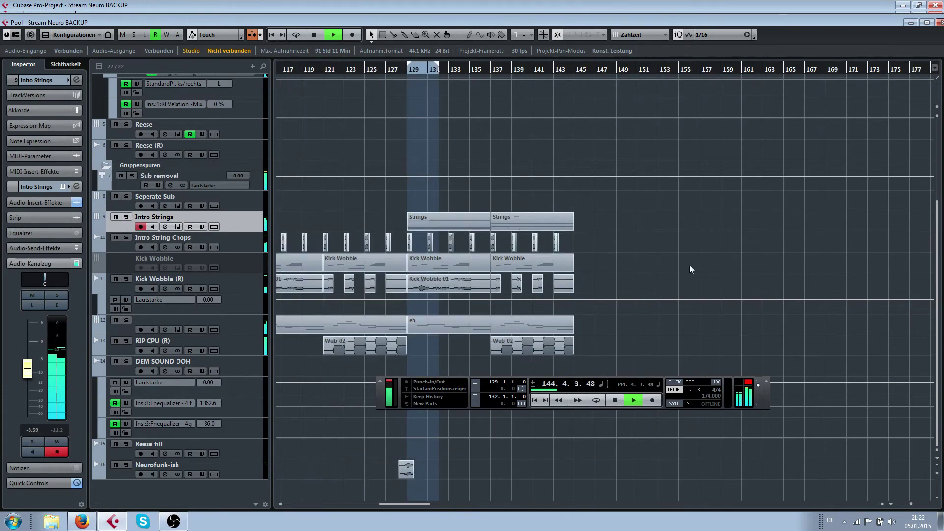
Step: Stop playback, split the last Wub-02 event on the RIP CPU track at bar 144, and return to the selection tool
{"action": "key", "text": "space"}
{"action": "scroll", "coordinate": [584, 346], "scroll_direction": "up", "scroll_amount": 2}
{"action": "scroll", "coordinate": [523, 354], "scroll_direction": "up", "scroll_amount": 3}
{"action": "right_click", "coordinate": [553, 345]}
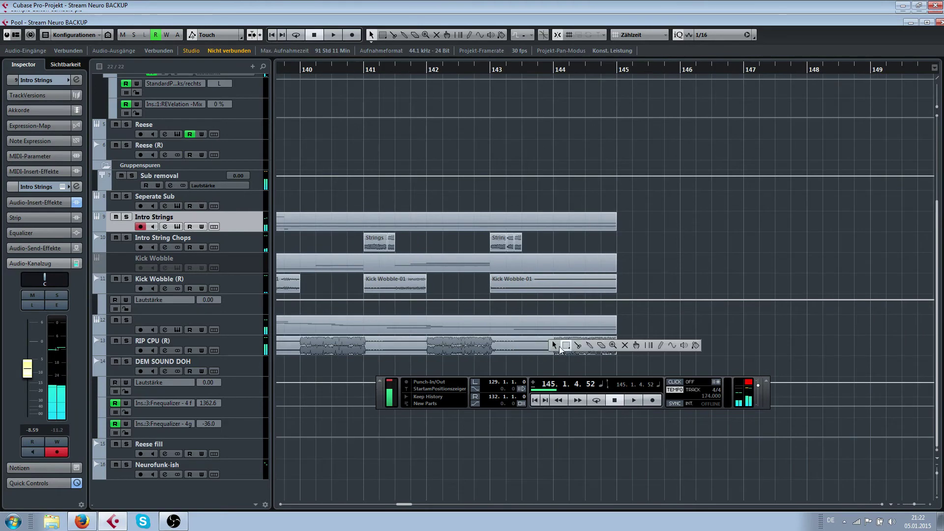
{"action": "left_click", "coordinate": [580, 347]}
{"action": "scroll", "coordinate": [549, 353], "scroll_direction": "up", "scroll_amount": 2}
{"action": "left_click", "coordinate": [559, 346]}
{"action": "right_click", "coordinate": [558, 345]}
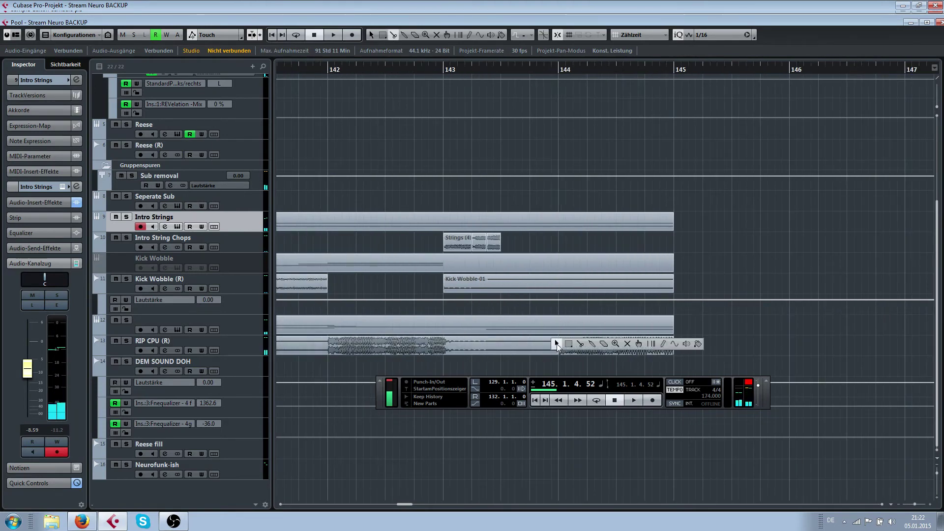
{"action": "left_click", "coordinate": [558, 345]}
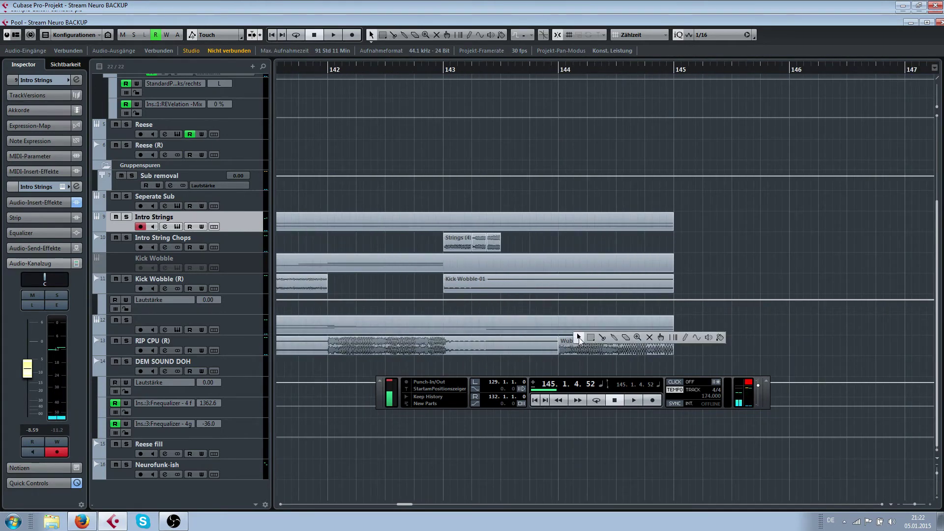
Step: Duplicate the one-bar Wub-02 piece to bar 145 and time-stretch the copy to 200%
{"action": "key", "text": "ctrl+d"}
{"action": "key", "text": "t"}
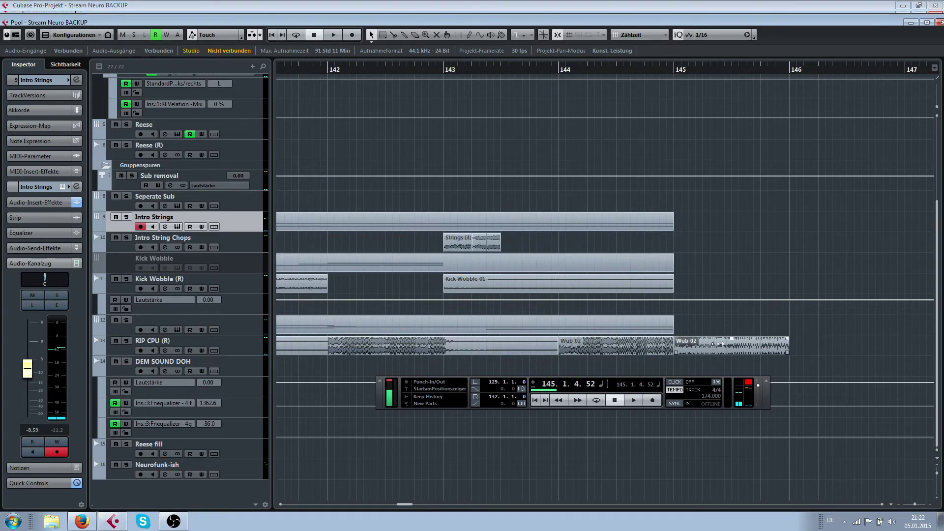
{"action": "left_click", "coordinate": [549, 371]}
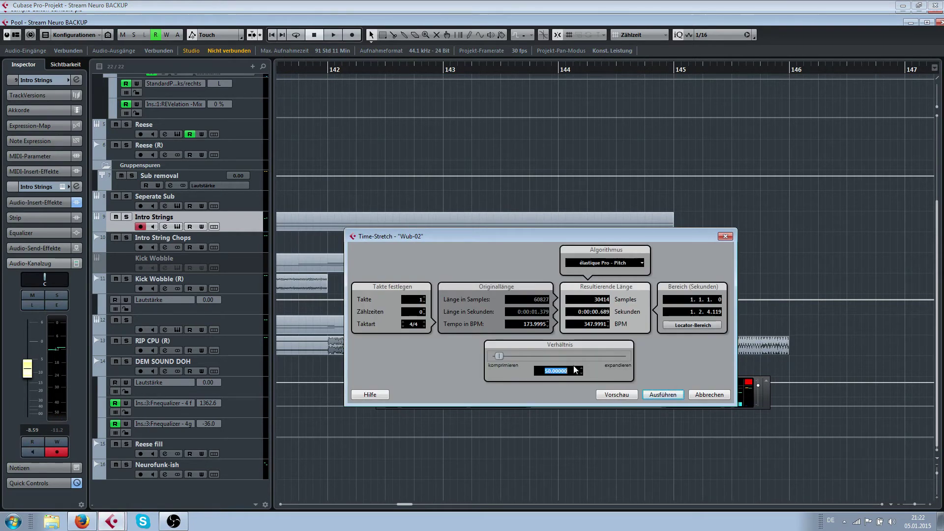
{"action": "type", "text": "200"}
{"action": "key", "text": "Return"}
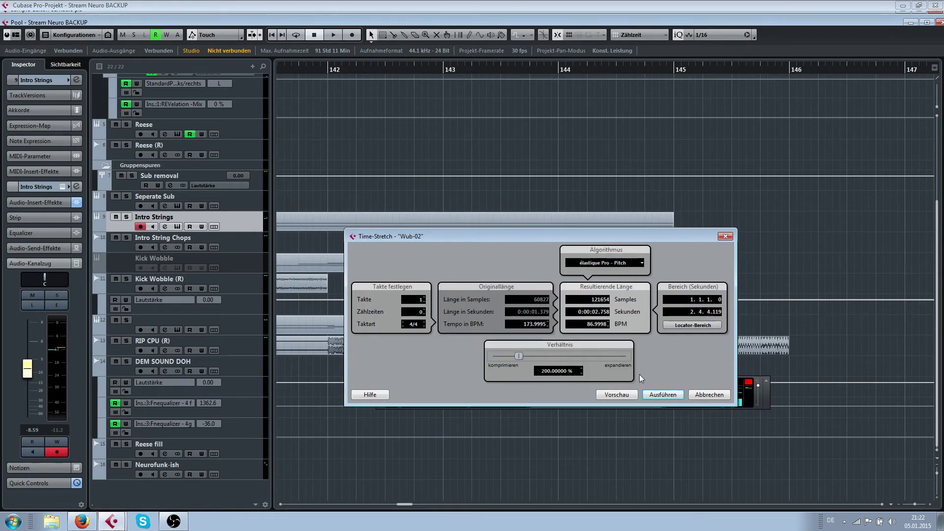
{"action": "left_click", "coordinate": [663, 394]}
{"action": "key", "text": "Return"}
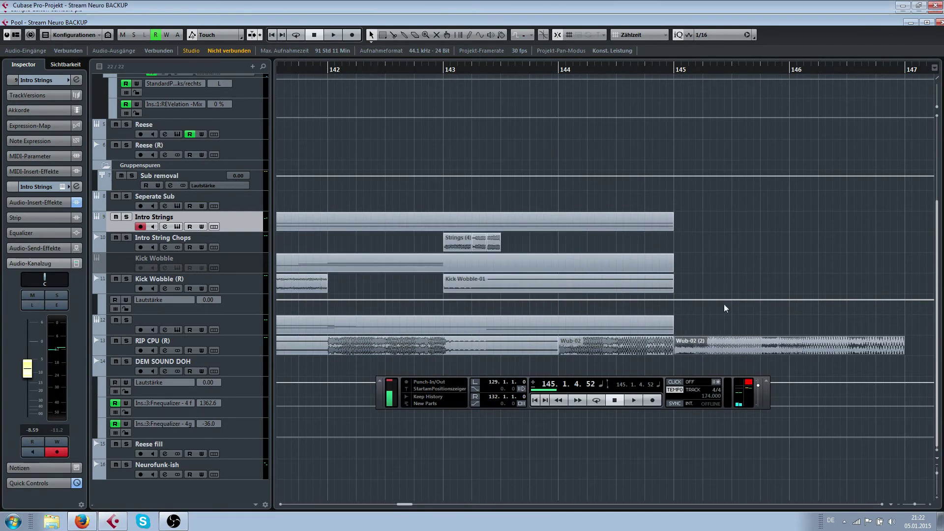
Step: Trim the stretched Wub-02 copy to run from about beat 145.4 to 146.4 and play it
{"action": "key", "text": "space"}
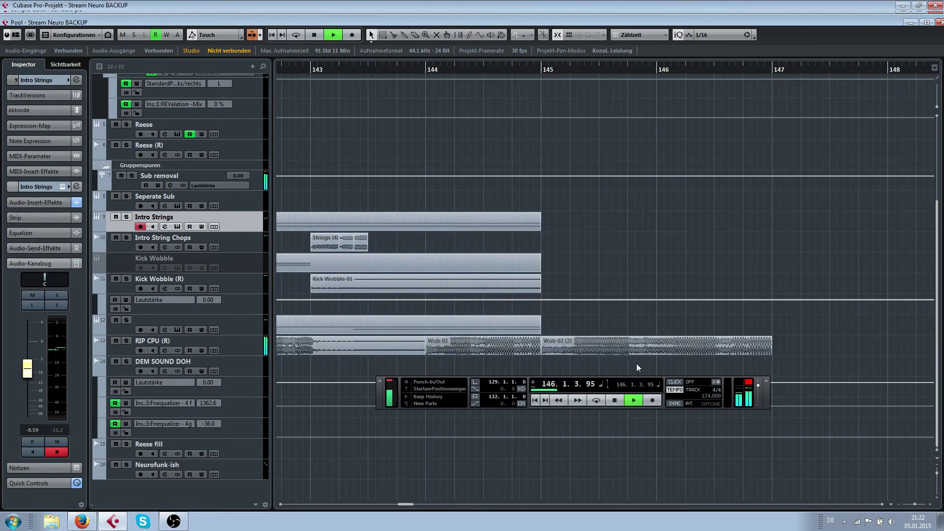
{"action": "key", "text": "space"}
{"action": "left_click_drag", "start_coordinate": [542, 353], "coordinate": [628, 353]}
{"action": "left_click_drag", "start_coordinate": [742, 354], "coordinate": [728, 354]}
{"action": "key", "text": "space"}
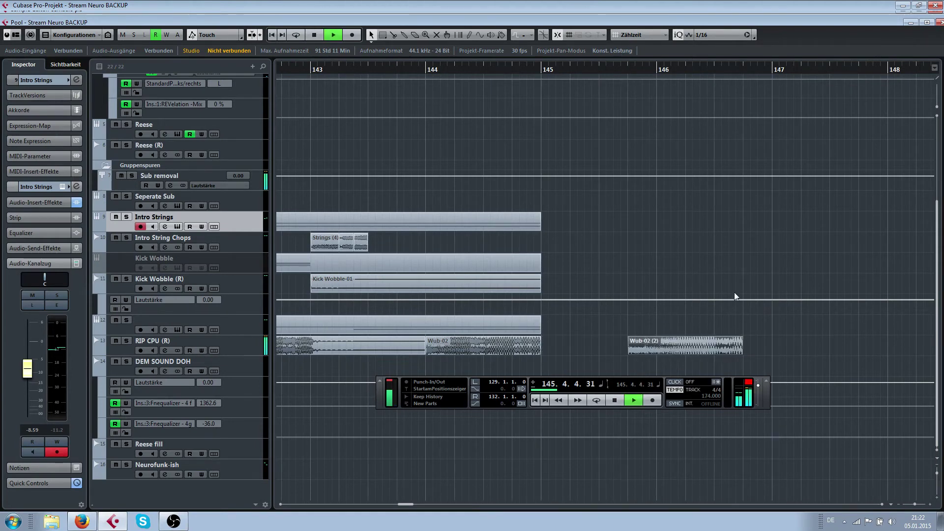
{"action": "key", "text": "space"}
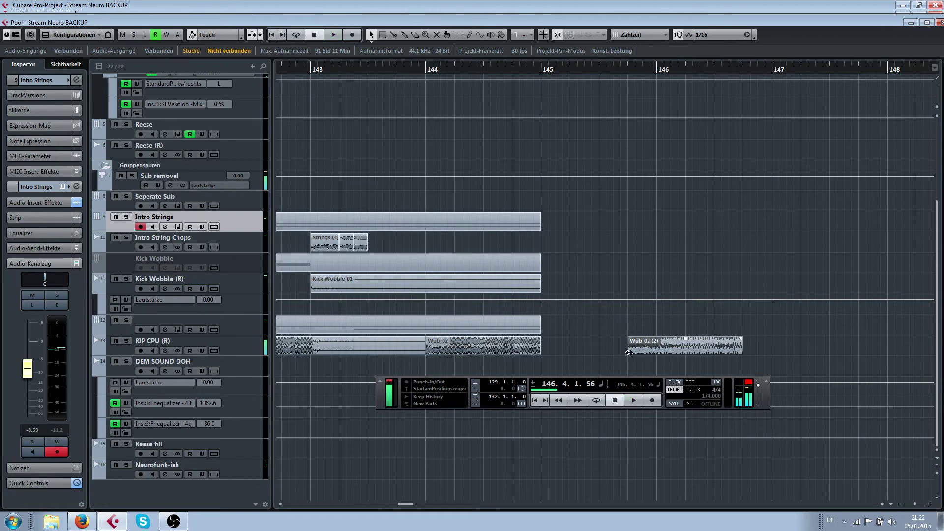
Step: Trim the start of the stretched Wub-02 copy to bar 146 and play it from there
{"action": "left_click_drag", "start_coordinate": [630, 353], "coordinate": [657, 352]}
{"action": "left_click", "coordinate": [652, 68]}
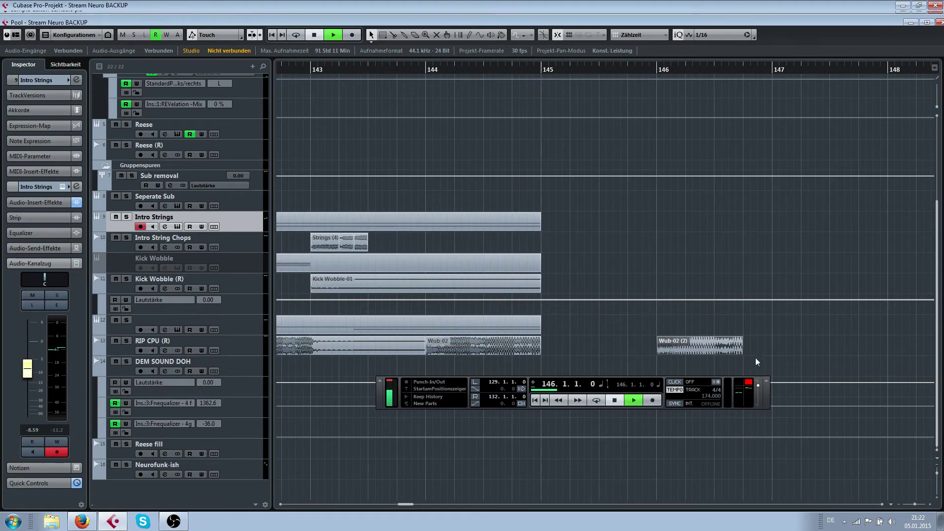
{"action": "key", "text": "space"}
{"action": "key", "text": "space"}
{"action": "left_click", "coordinate": [746, 346]}
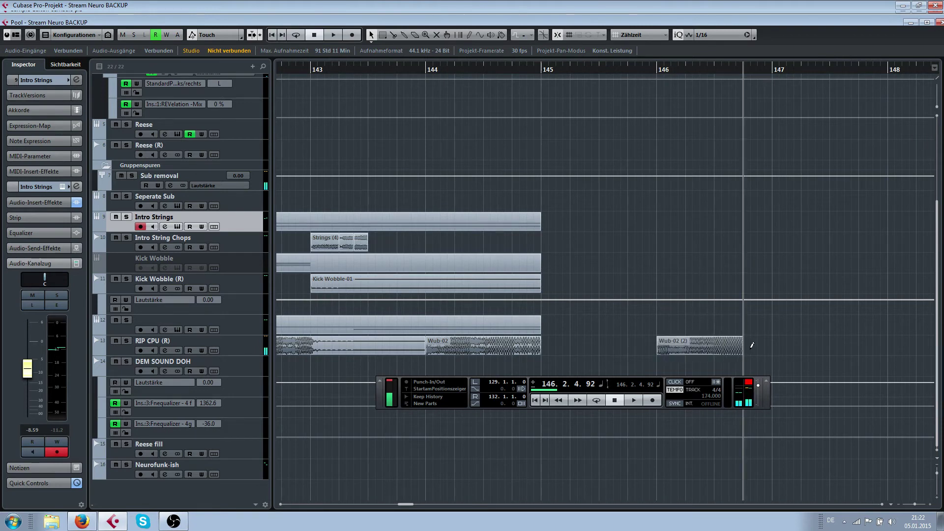
{"action": "left_click", "coordinate": [649, 72]}
{"action": "key", "text": "space"}
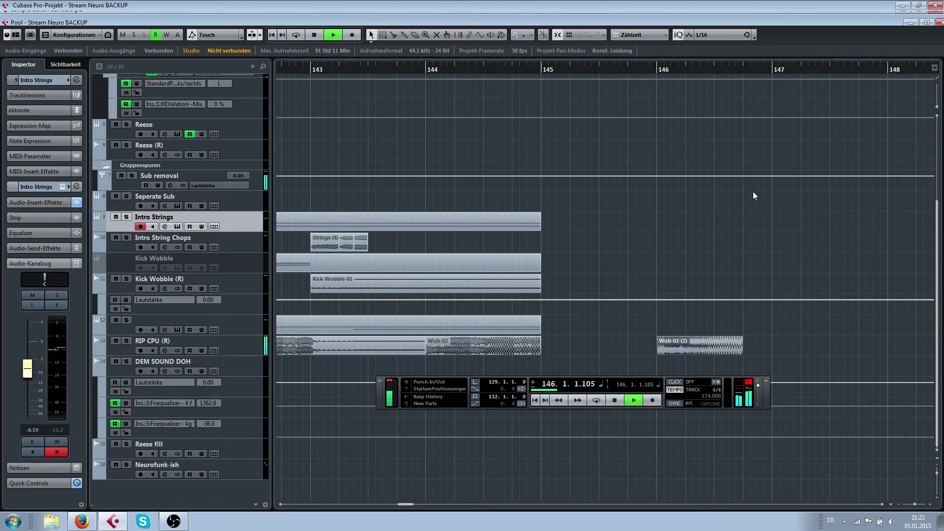
Step: Replay the trimmed Wub-02 copy from bar 146 and remove it from the RIP CPU track
{"action": "key", "text": "space"}
{"action": "left_click", "coordinate": [718, 347]}
{"action": "left_click_drag", "start_coordinate": [720, 347], "coordinate": [705, 235]}
{"action": "left_click", "coordinate": [652, 68]}
{"action": "key", "text": "space"}
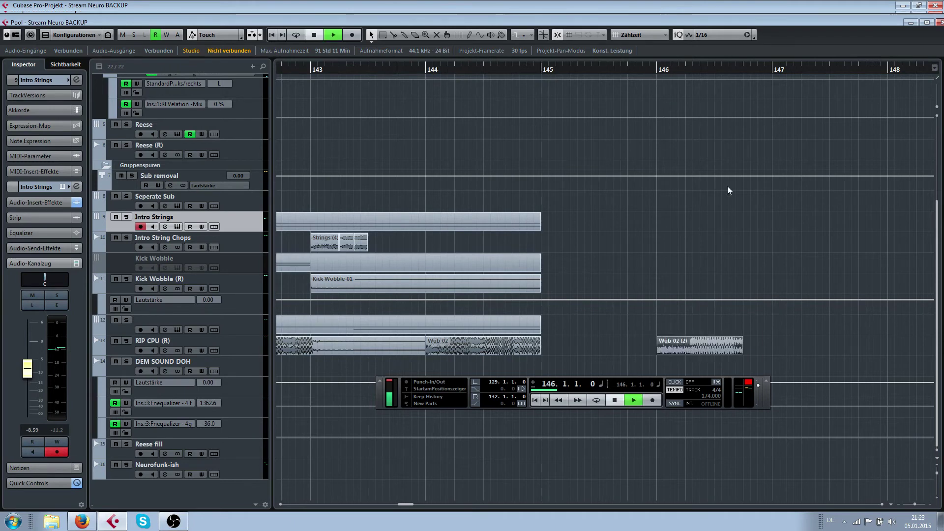
{"action": "scroll", "coordinate": [740, 236], "scroll_direction": "down", "scroll_amount": 3}
{"action": "key", "text": "space"}
Step: Play the arrangement from bar 125 to hear the transition into bar 129
{"action": "key", "text": "g"}
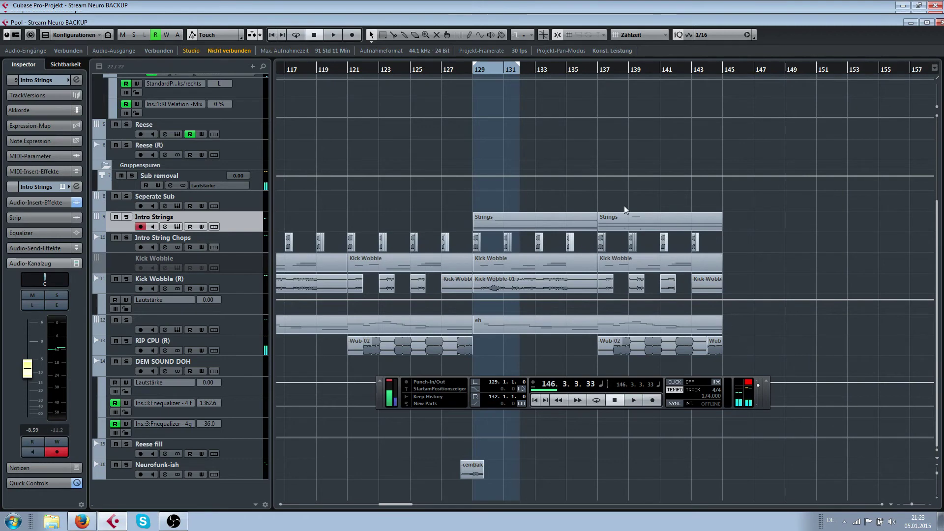
{"action": "key", "text": "g"}
{"action": "key", "text": "g"}
{"action": "scroll", "coordinate": [538, 171], "scroll_direction": "left", "scroll_amount": 2}
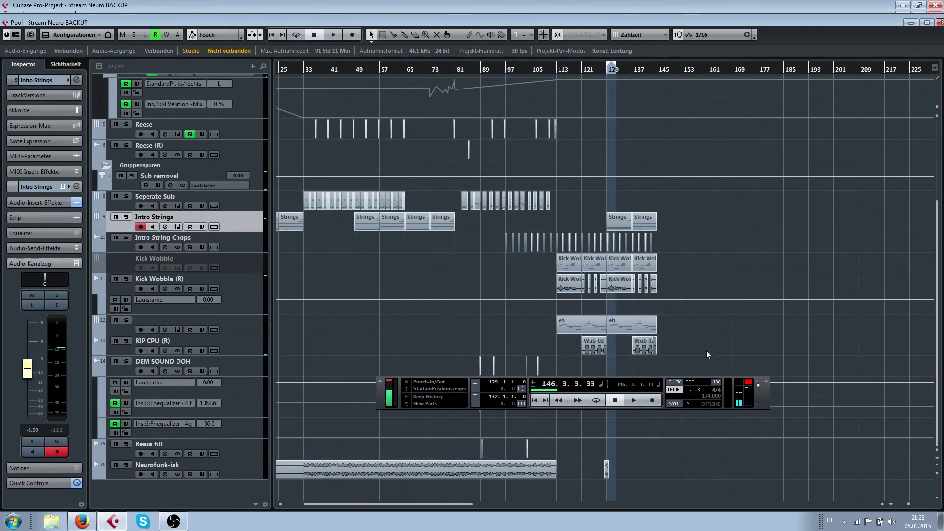
{"action": "scroll", "coordinate": [707, 351], "scroll_direction": "up", "scroll_amount": 4}
{"action": "double_click", "coordinate": [398, 71]}
{"action": "scroll", "coordinate": [443, 207], "scroll_direction": "up", "scroll_amount": 2}
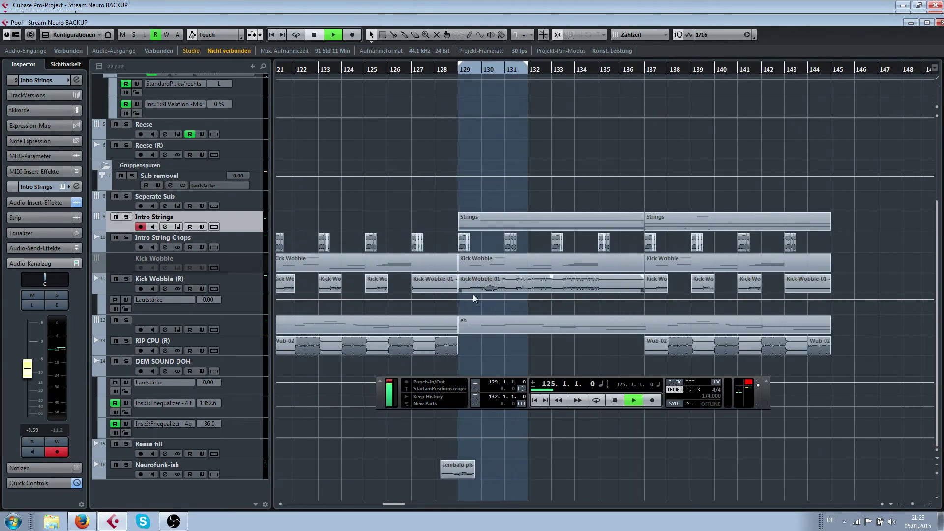
Step: Select the Neurofunk-ish track, fine-tune the cembalo pls fade-in end near bar 129, and stop playback
{"action": "left_click", "coordinate": [119, 477]}
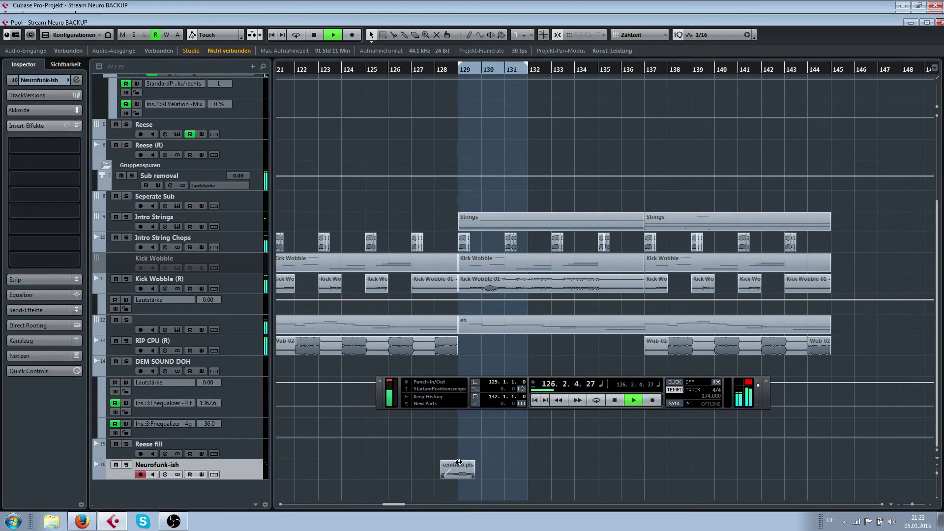
{"action": "scroll", "coordinate": [457, 462], "scroll_direction": "up", "scroll_amount": 2}
{"action": "left_click_drag", "start_coordinate": [465, 462], "coordinate": [468, 459]}
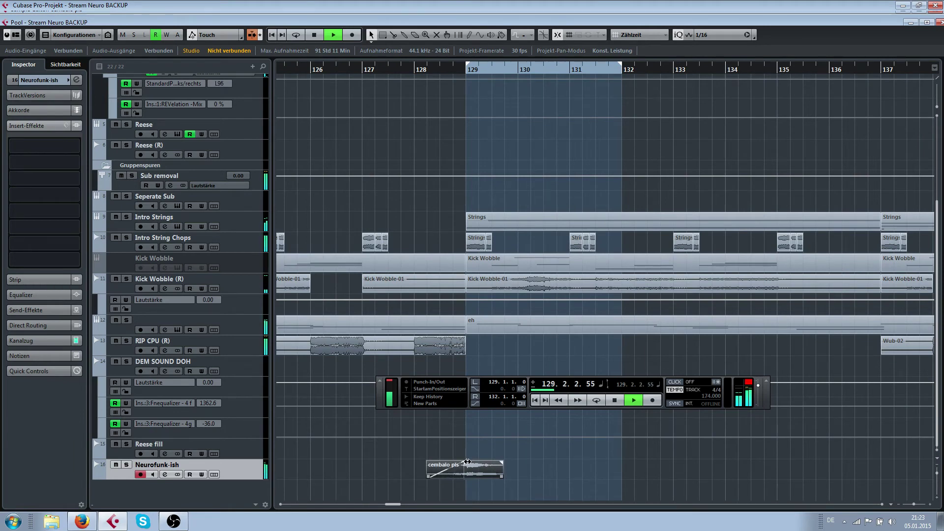
{"action": "scroll", "coordinate": [467, 462], "scroll_direction": "up", "scroll_amount": 2}
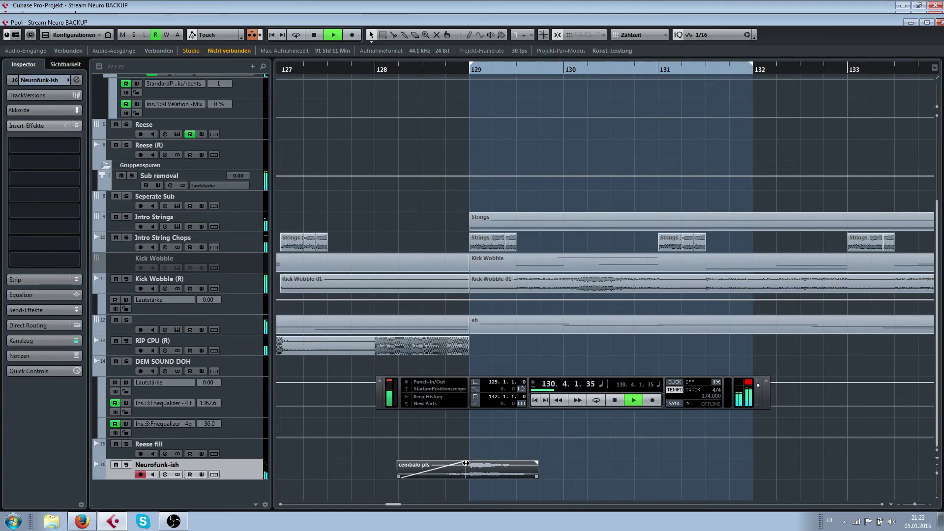
{"action": "scroll", "coordinate": [465, 465], "scroll_direction": "up", "scroll_amount": 3}
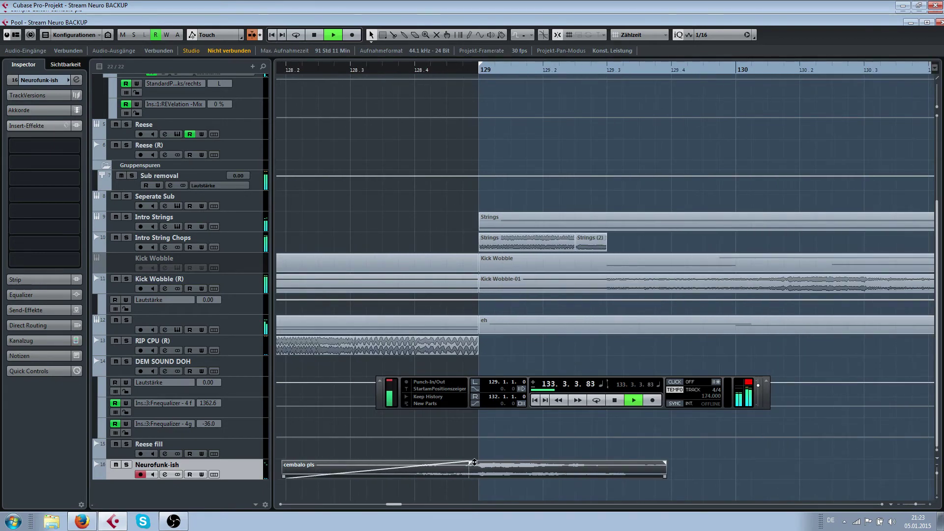
{"action": "scroll", "coordinate": [459, 419], "scroll_direction": "down", "scroll_amount": 3}
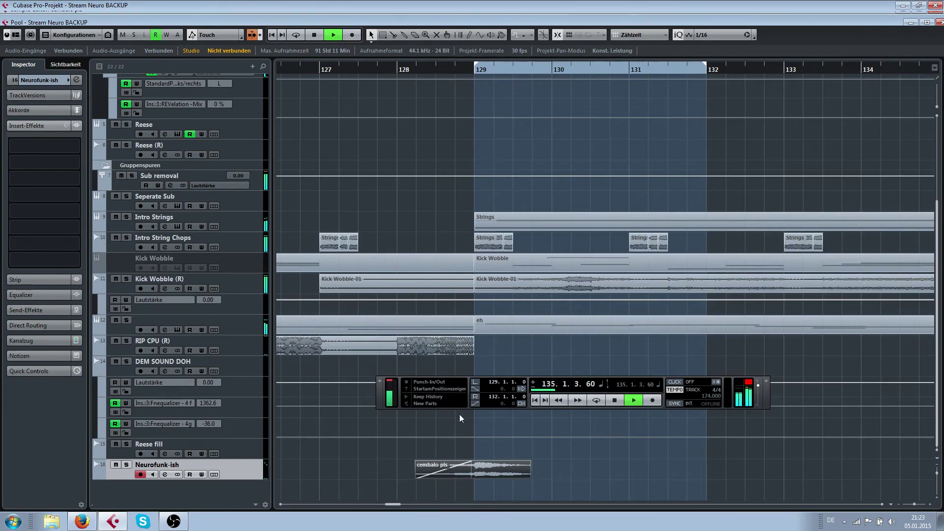
{"action": "left_click", "coordinate": [418, 76]}
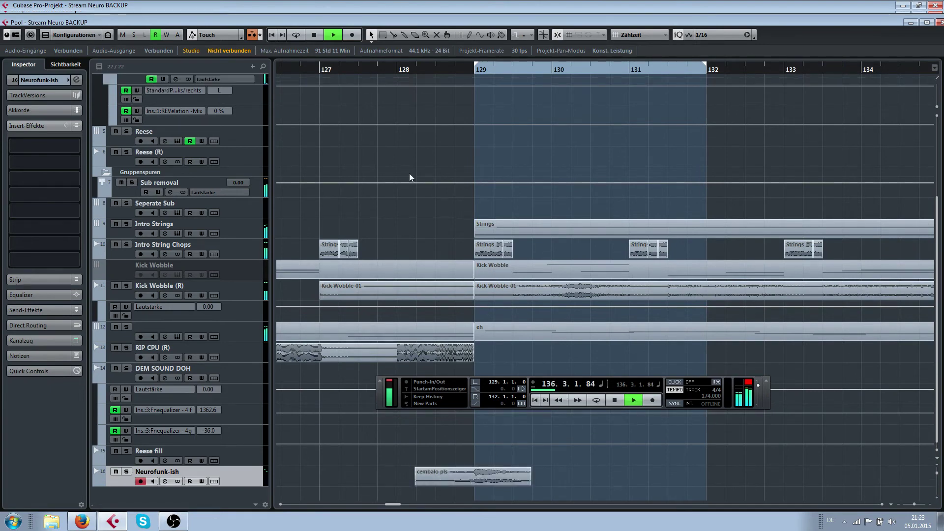
{"action": "key", "text": "space"}
{"action": "left_click", "coordinate": [396, 69]}
{"action": "scroll", "coordinate": [397, 137], "scroll_direction": "down", "scroll_amount": 3}
{"action": "scroll", "coordinate": [408, 148], "scroll_direction": "left", "scroll_amount": 3}
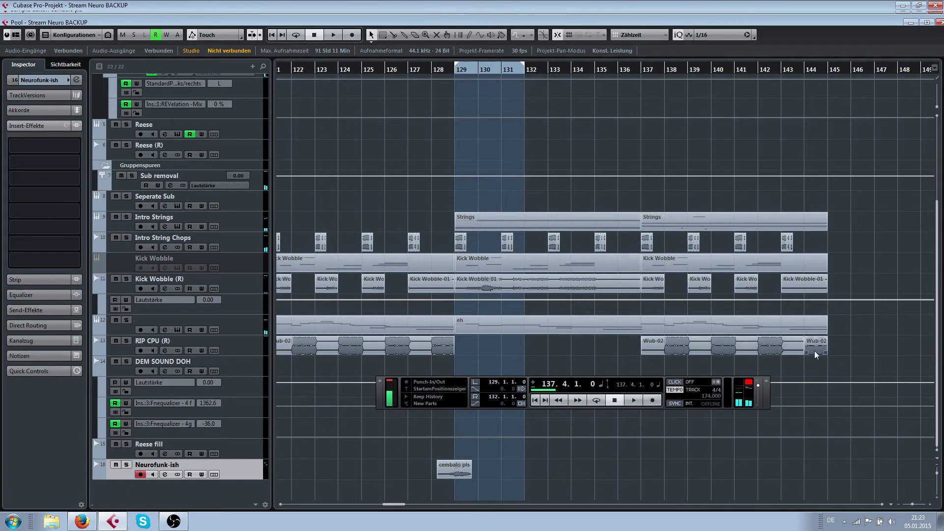
Step: Split the Wub-02 event at bars 143, 142, 141, 140, 139 and 138 into one-bar slices
{"action": "scroll", "coordinate": [814, 350], "scroll_direction": "up", "scroll_amount": 4}
{"action": "right_click", "coordinate": [695, 352]}
{"action": "left_click", "coordinate": [718, 351]}
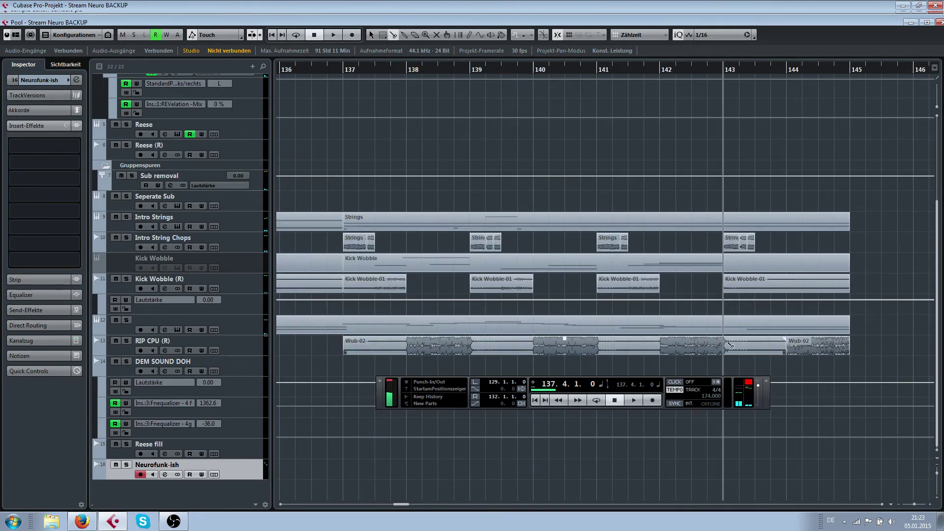
{"action": "left_click", "coordinate": [730, 345]}
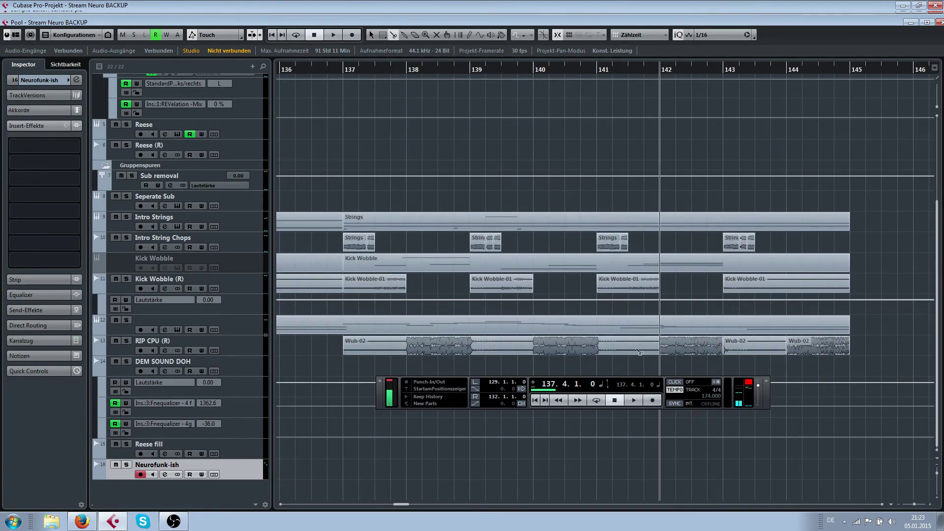
{"action": "left_click", "coordinate": [659, 350]}
{"action": "left_click", "coordinate": [597, 351]}
{"action": "left_click", "coordinate": [534, 350]}
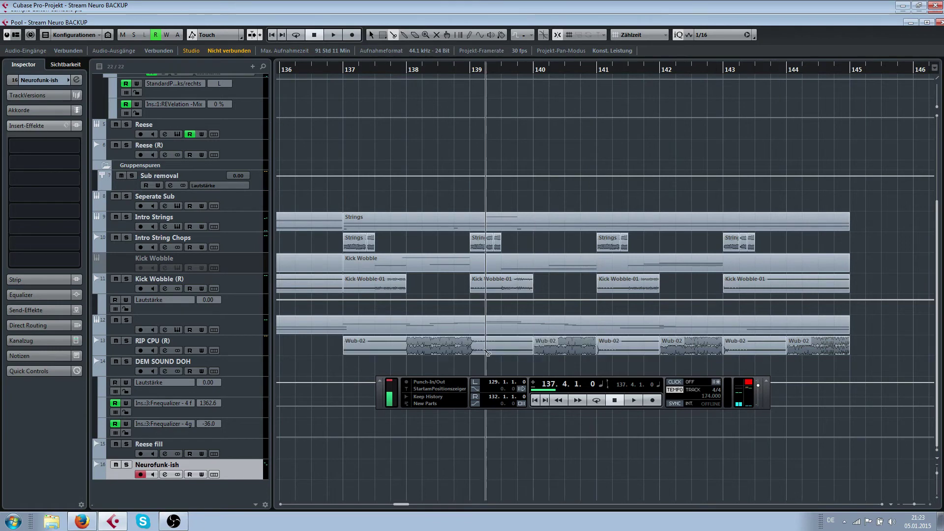
{"action": "left_click", "coordinate": [474, 350]}
{"action": "left_click", "coordinate": [413, 350]}
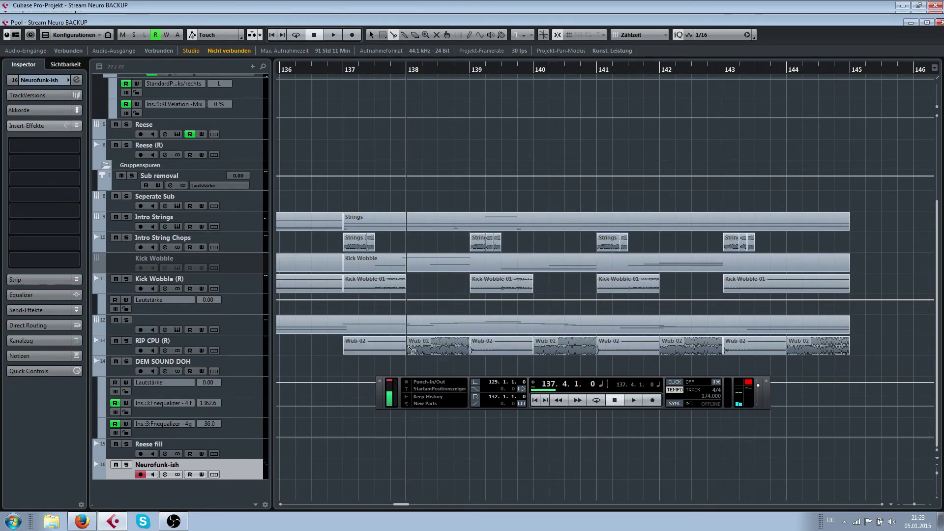
Step: Reverse the four Wub-02 slices at bars 138, 140, 142 and 144 together, then clear the selection
{"action": "right_click", "coordinate": [410, 349]}
{"action": "left_click", "coordinate": [410, 346]}
{"action": "left_click", "coordinate": [433, 348]}
{"action": "left_click", "coordinate": [561, 346], "text": "shift"}
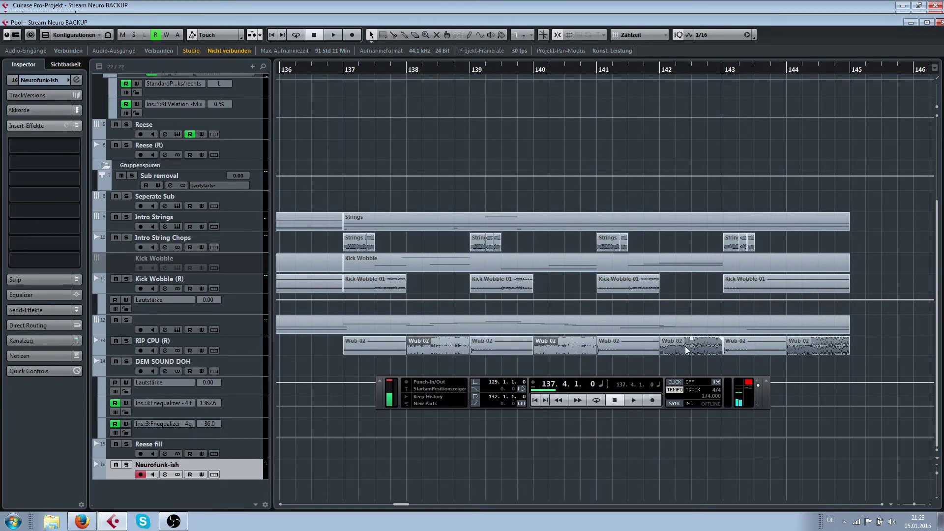
{"action": "left_click", "coordinate": [819, 344], "text": "shift"}
{"action": "key", "text": "3"}
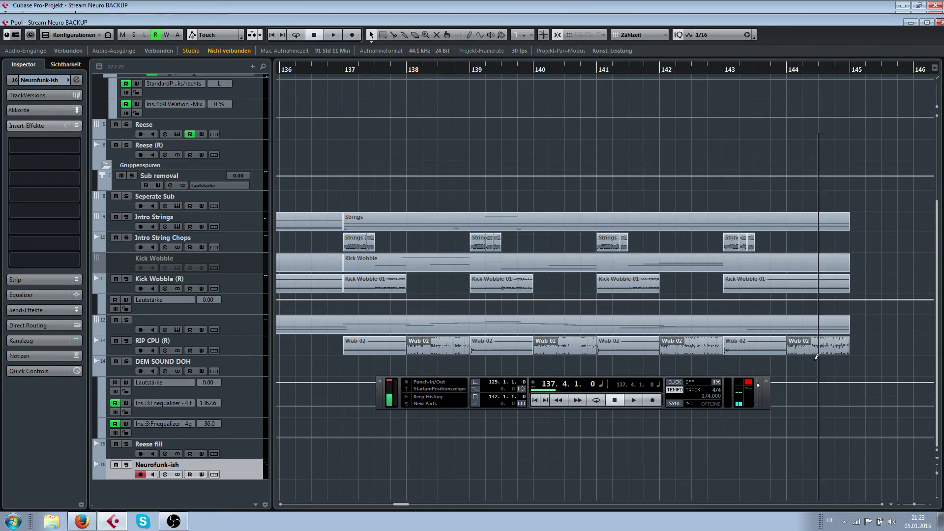
{"action": "key", "text": "alt+r"}
{"action": "left_click", "coordinate": [482, 295]}
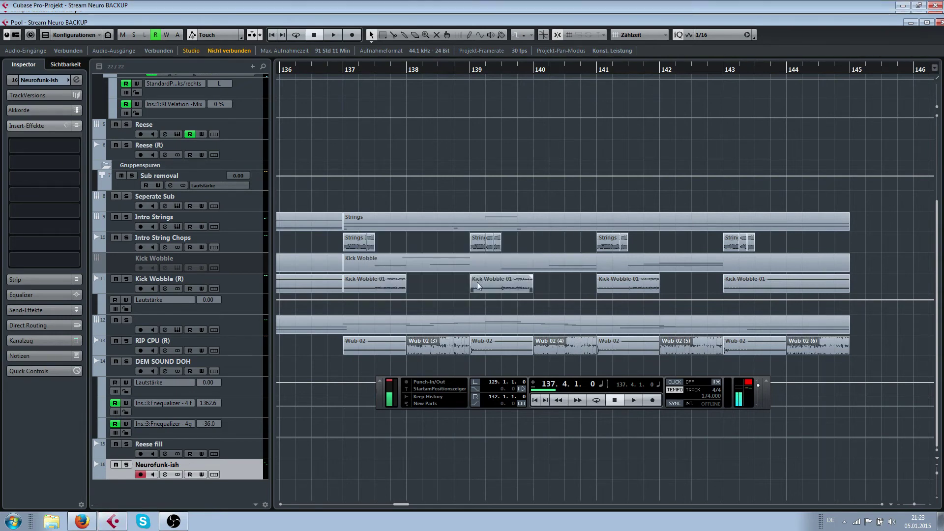
Step: Play the arrangement from bar 137 to hear the alternating Wub-02 slices
{"action": "left_click", "coordinate": [344, 61]}
{"action": "key", "text": "space"}
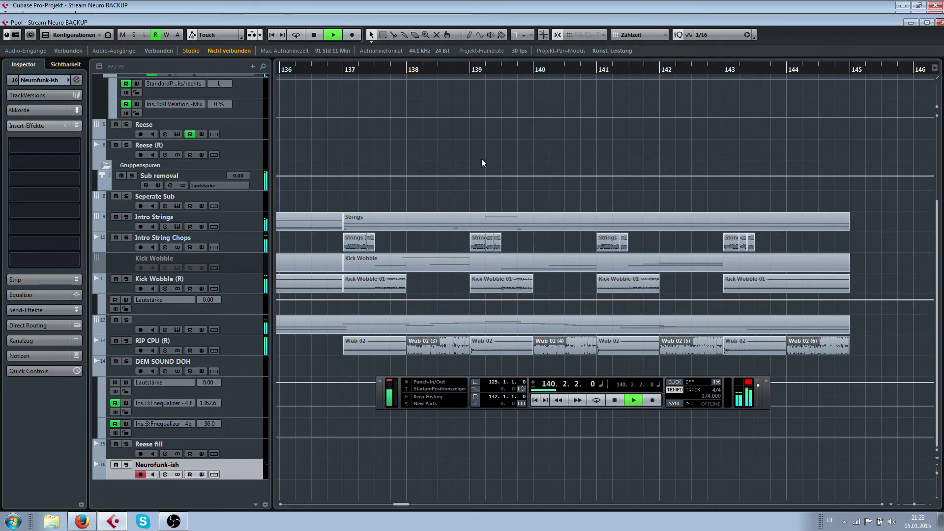
{"action": "left_click", "coordinate": [801, 370]}
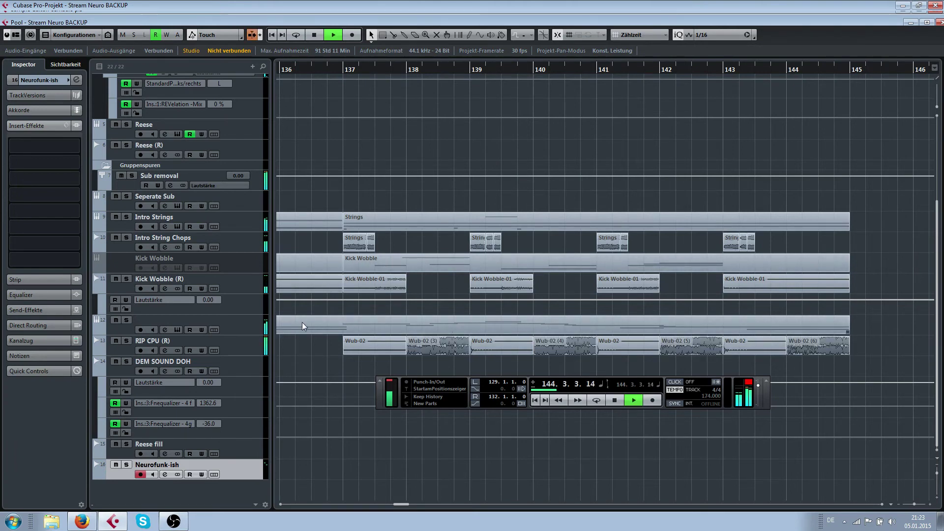
Step: Rename the RIP CPU (R) track to "Fuck Creativity"
{"action": "left_click", "coordinate": [170, 340]}
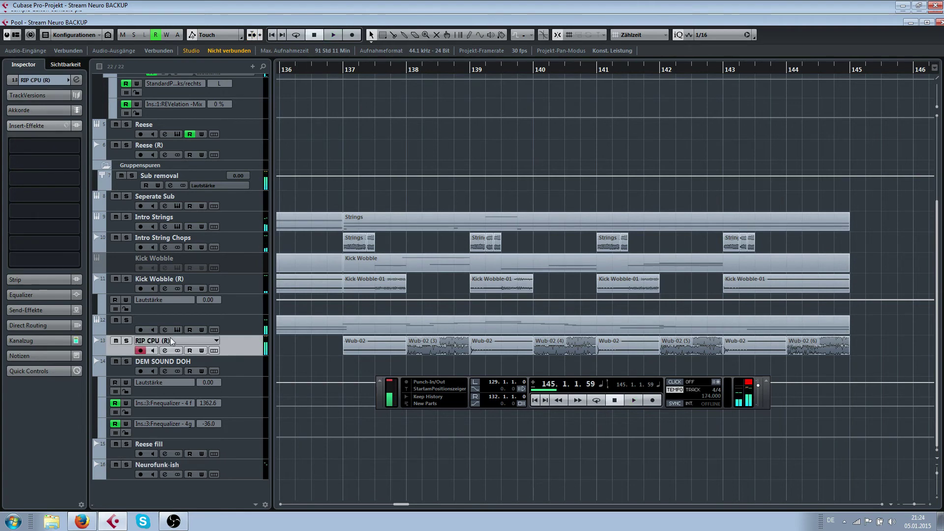
{"action": "double_click", "coordinate": [166, 340]}
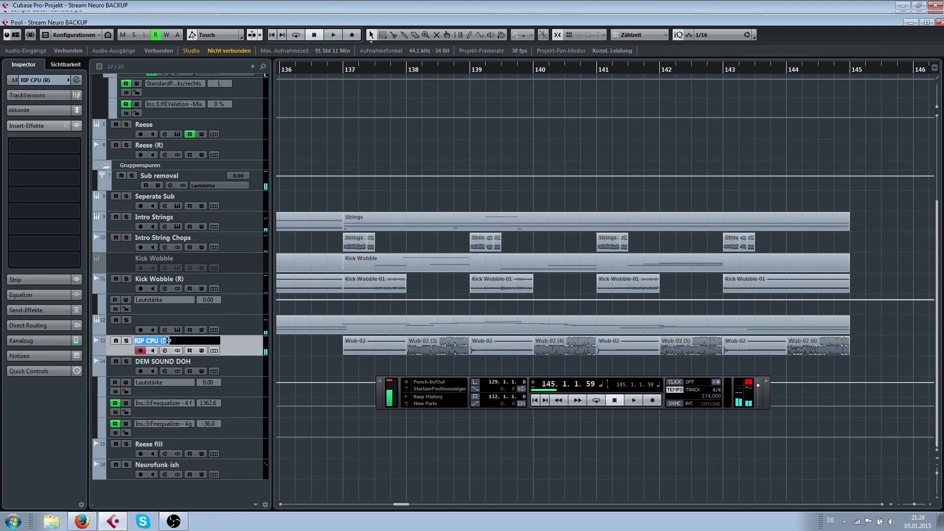
{"action": "type", "text": "Fuck Creativity"}
{"action": "key", "text": "Return"}
Step: Play the arrangement from bar 65 to review it leading into the new section
{"action": "scroll", "coordinate": [534, 297], "scroll_direction": "down", "scroll_amount": 5}
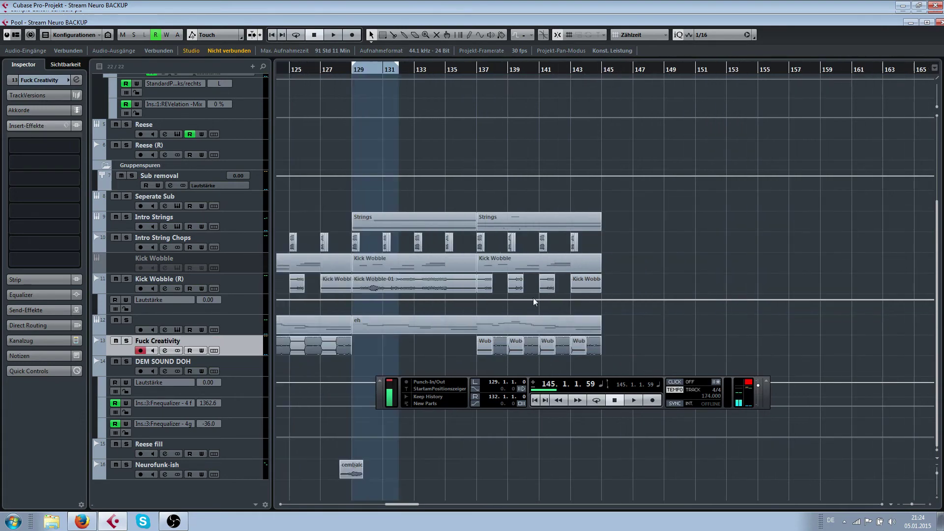
{"action": "scroll", "coordinate": [526, 285], "scroll_direction": "left", "scroll_amount": 2}
{"action": "scroll", "coordinate": [483, 176], "scroll_direction": "down", "scroll_amount": 2}
{"action": "scroll", "coordinate": [445, 65], "scroll_direction": "left", "scroll_amount": 3}
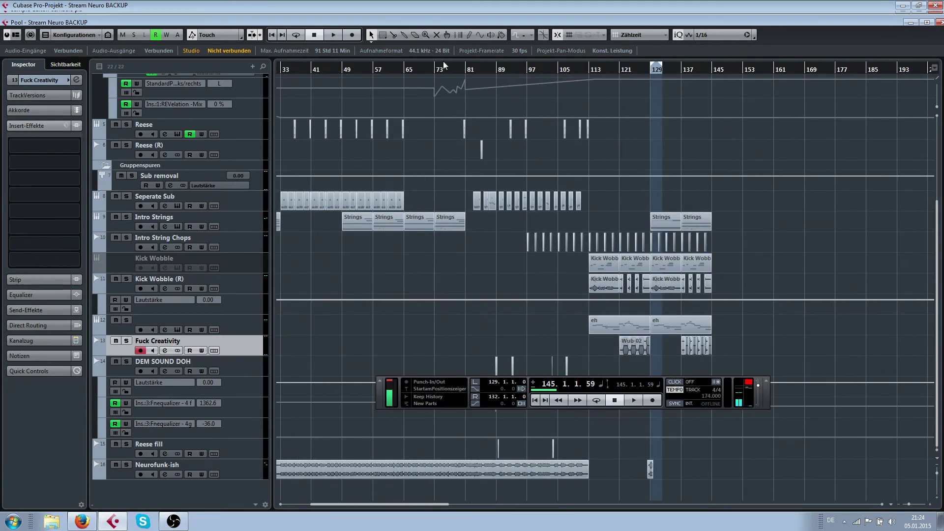
{"action": "scroll", "coordinate": [456, 81], "scroll_direction": "up", "scroll_amount": 3}
{"action": "double_click", "coordinate": [470, 65]}
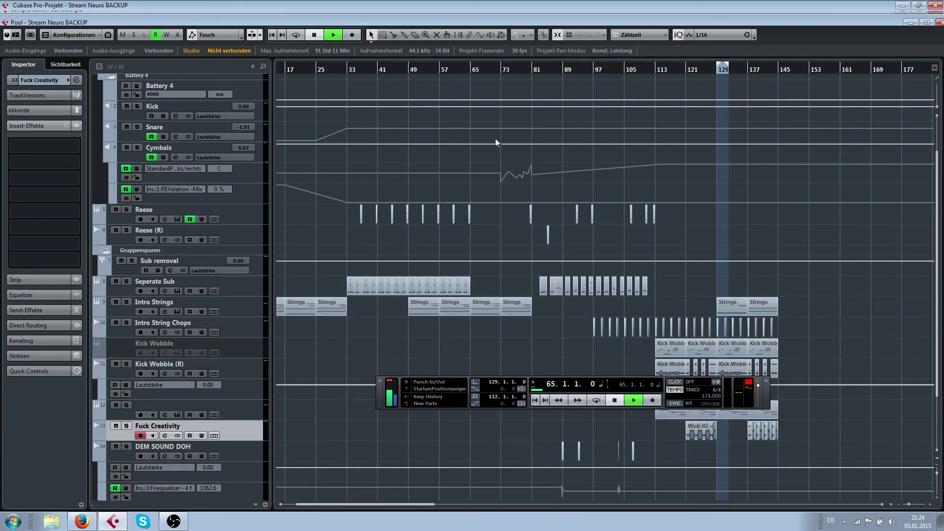
{"action": "scroll", "coordinate": [495, 138], "scroll_direction": "up", "scroll_amount": 2}
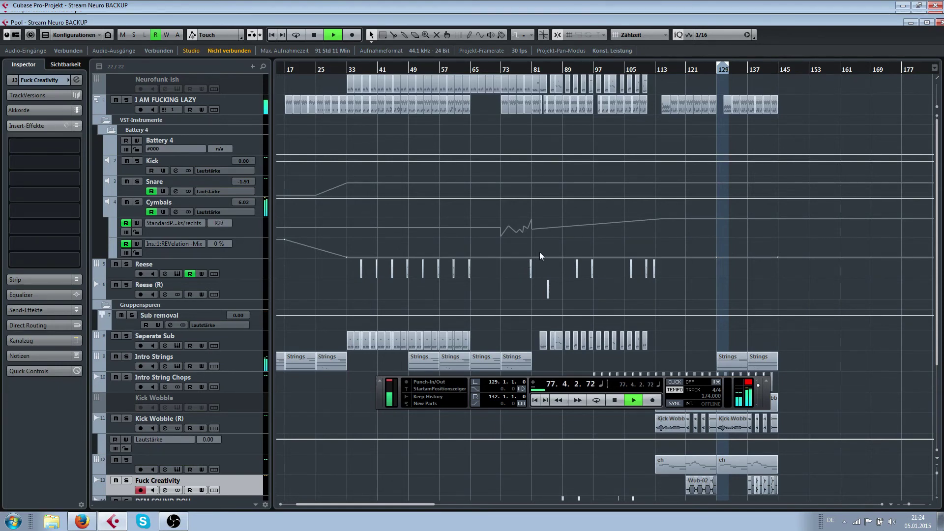
Step: Collapse the Cymbals automation lanes, move the transport panel off the lower tracks, and stop playback after the section ends
{"action": "left_click", "coordinate": [108, 212]}
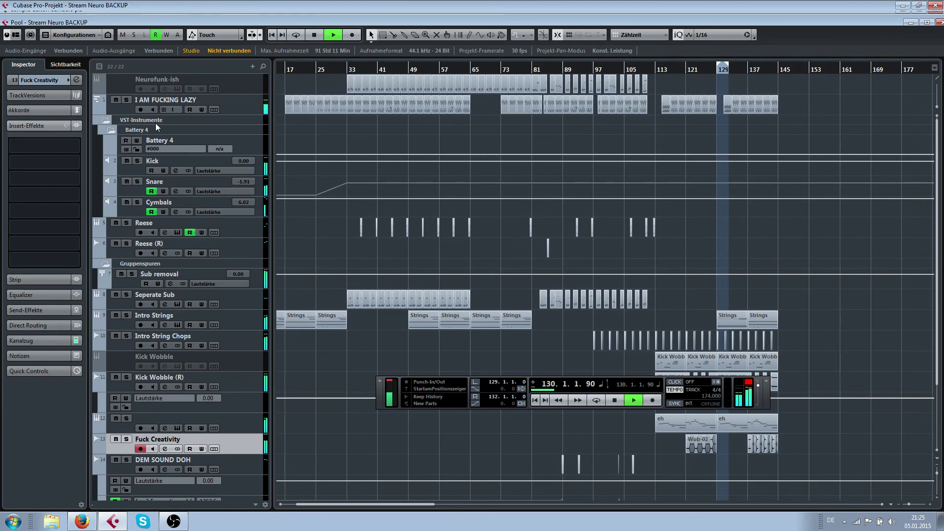
{"action": "scroll", "coordinate": [809, 340], "scroll_direction": "up", "scroll_amount": 5}
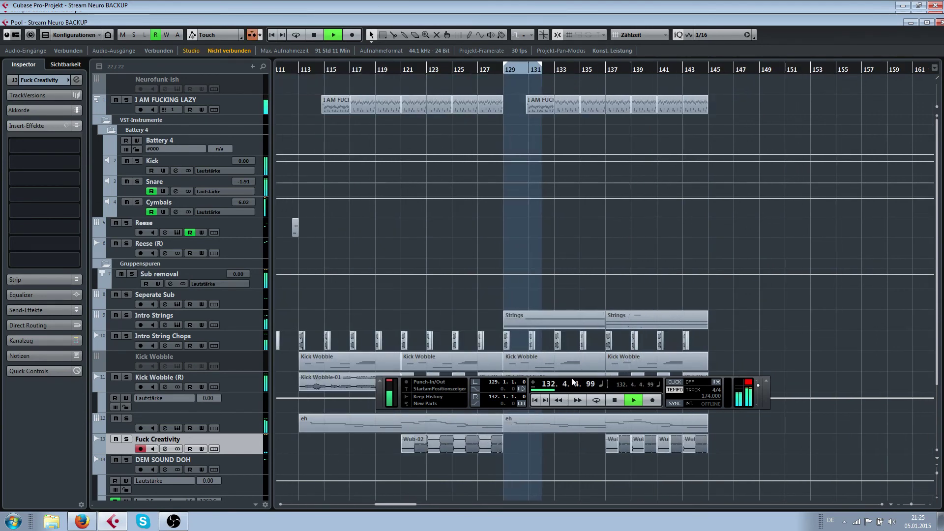
{"action": "left_click_drag", "start_coordinate": [596, 374], "coordinate": [559, 228]}
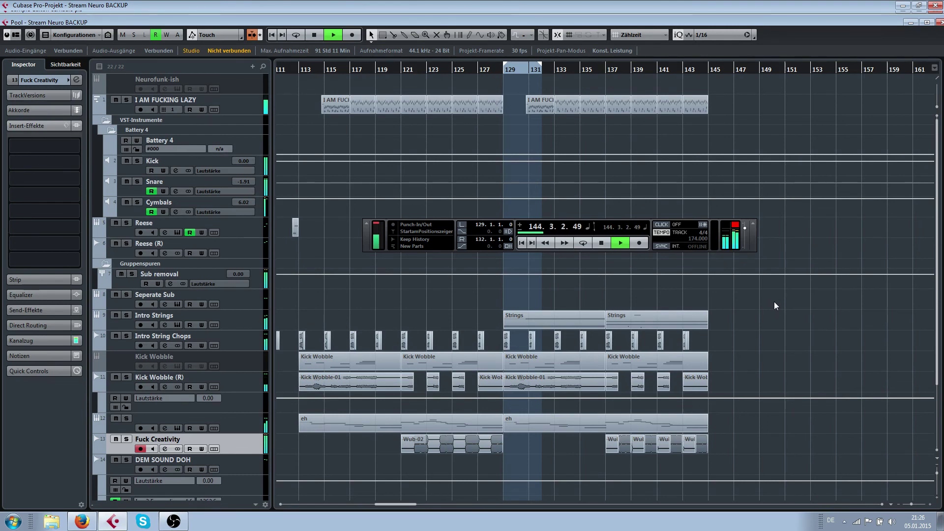
{"action": "key", "text": "space"}
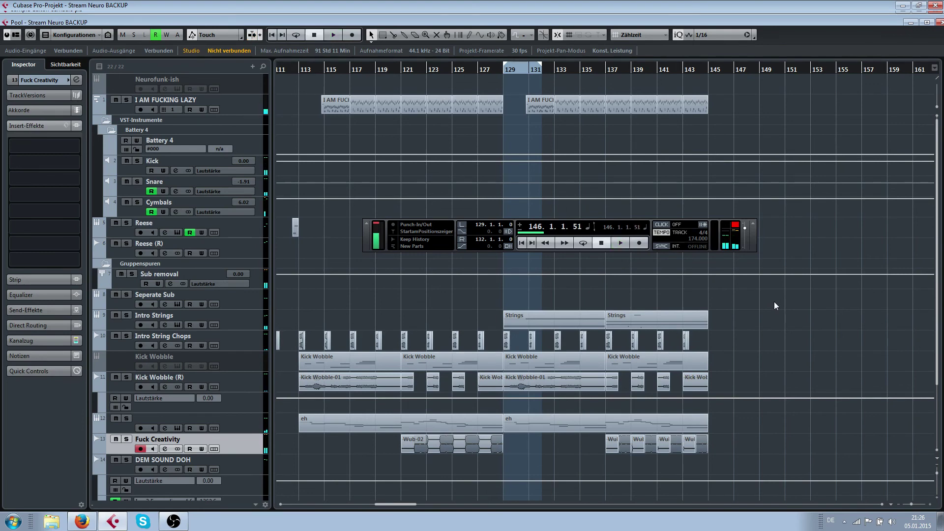
Step: Play the section's ending from bar 142 beat 4 to hear how it closes near bar 145
{"action": "key", "text": "F2"}
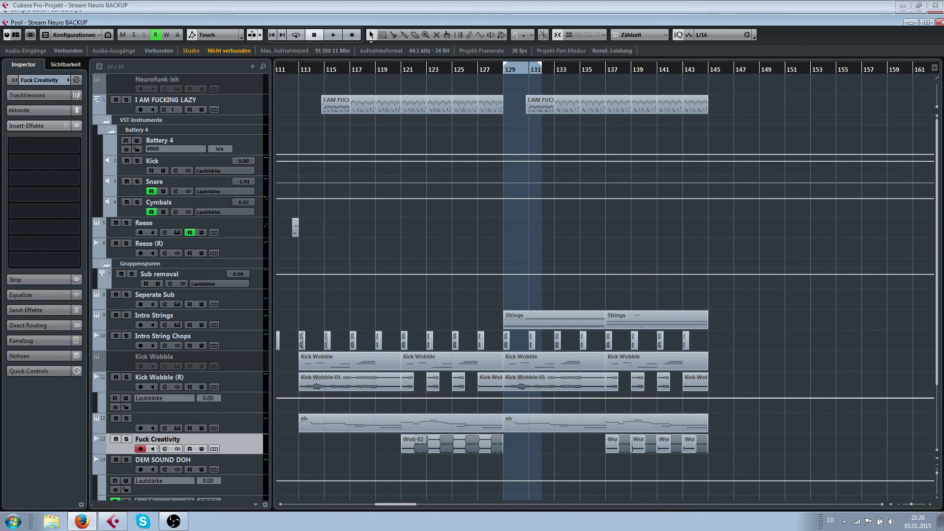
{"action": "key", "text": "F2"}
{"action": "key", "text": "g"}
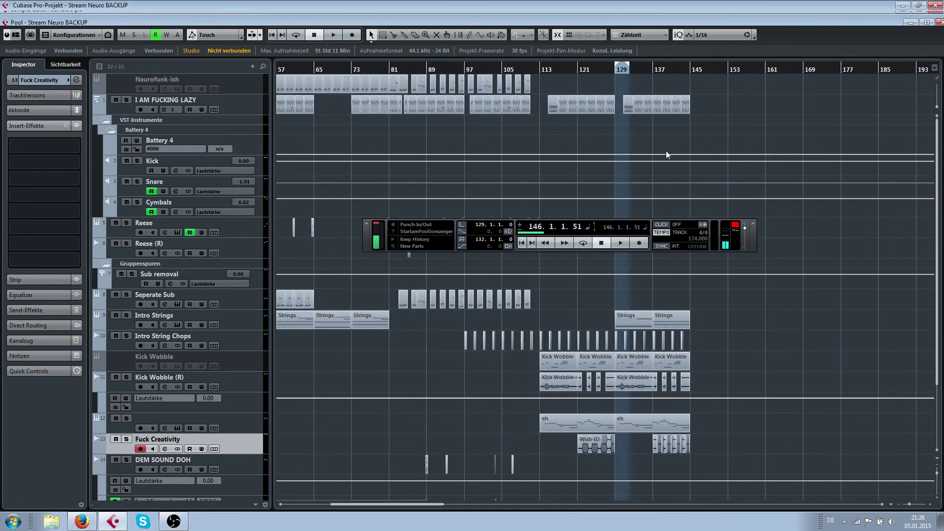
{"action": "key", "text": "h"}
{"action": "key", "text": "h"}
{"action": "key", "text": "h"}
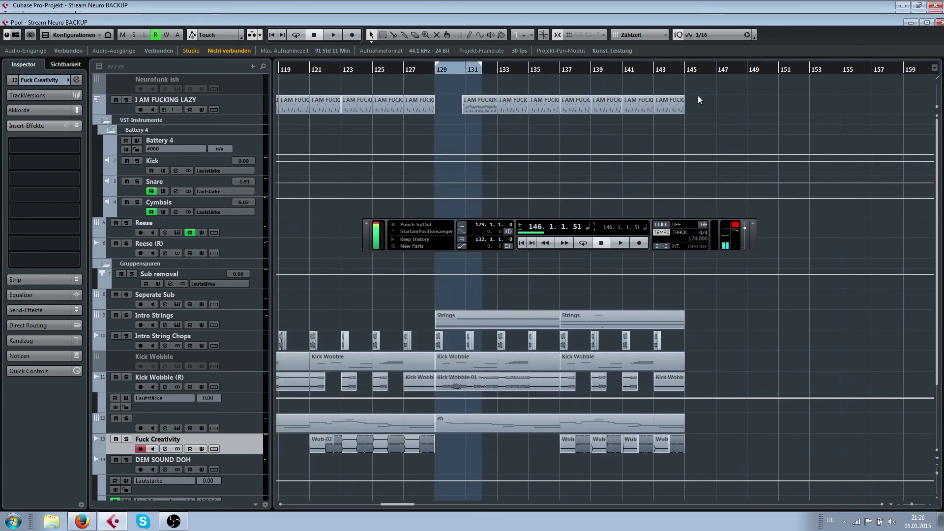
{"action": "key", "text": "space"}
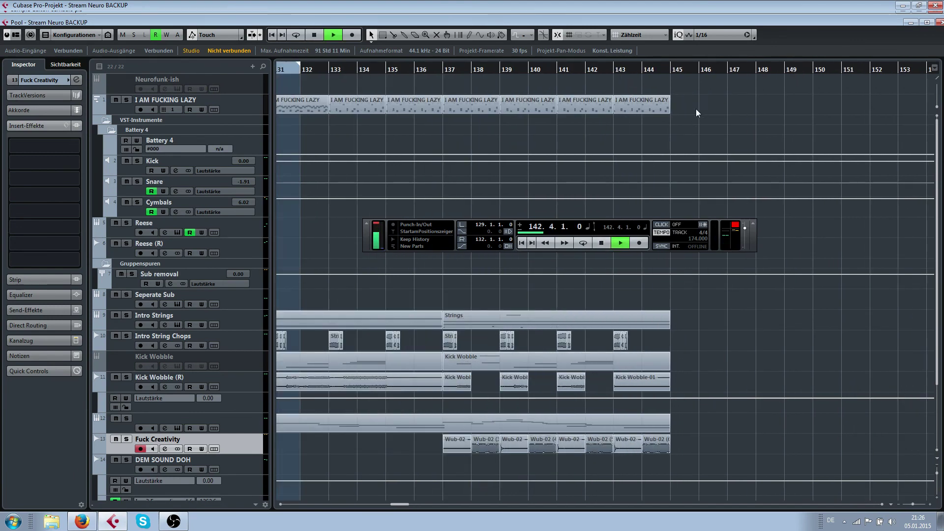
{"action": "key", "text": "h"}
{"action": "key", "text": "h"}
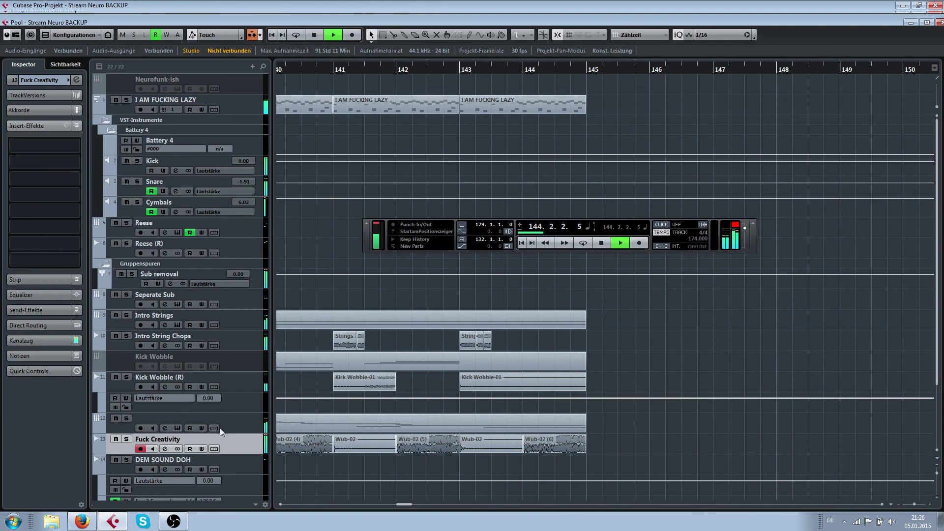
{"action": "key", "text": "space"}
Step: Place the playhead at bar 145 and insert the REVelation reverb after CurveEQ on the Sub removal group
{"action": "left_click", "coordinate": [591, 72]}
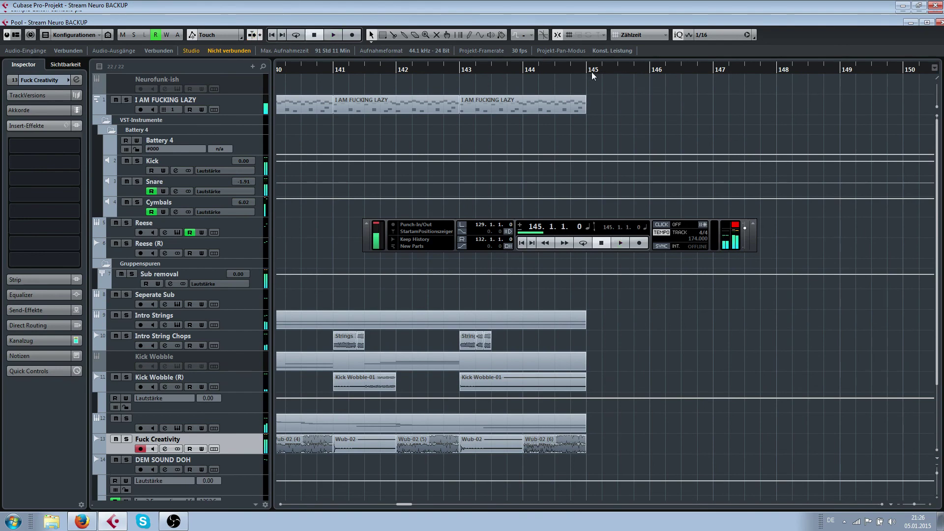
{"action": "scroll", "coordinate": [127, 440], "scroll_direction": "down", "scroll_amount": 5}
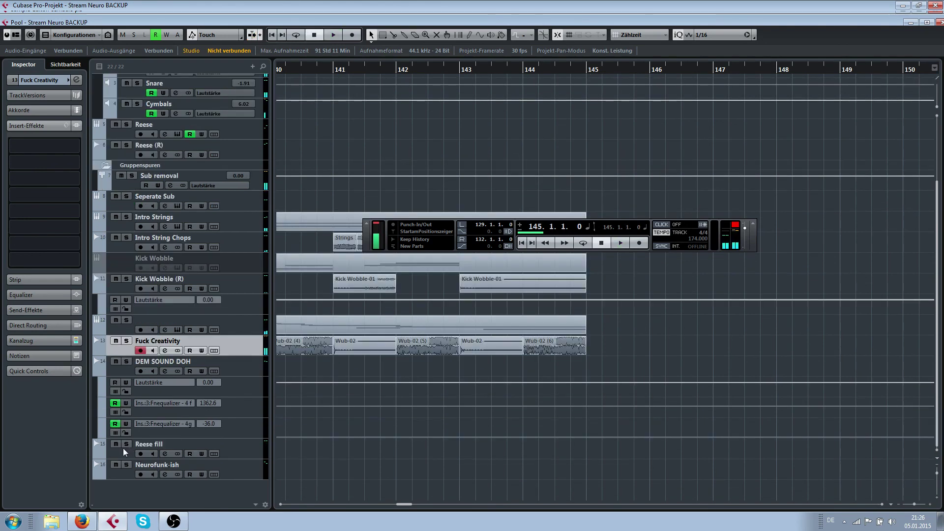
{"action": "scroll", "coordinate": [126, 448], "scroll_direction": "up", "scroll_amount": 4}
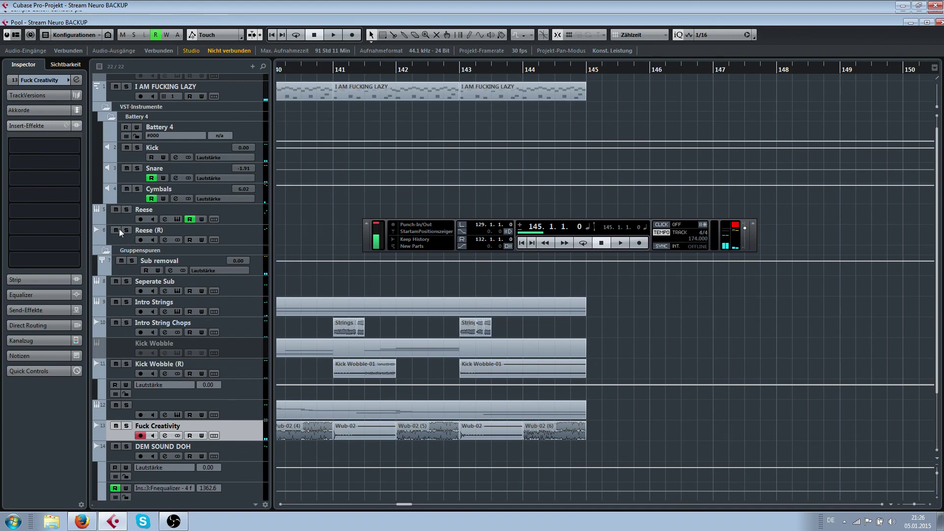
{"action": "scroll", "coordinate": [132, 313], "scroll_direction": "down", "scroll_amount": 4}
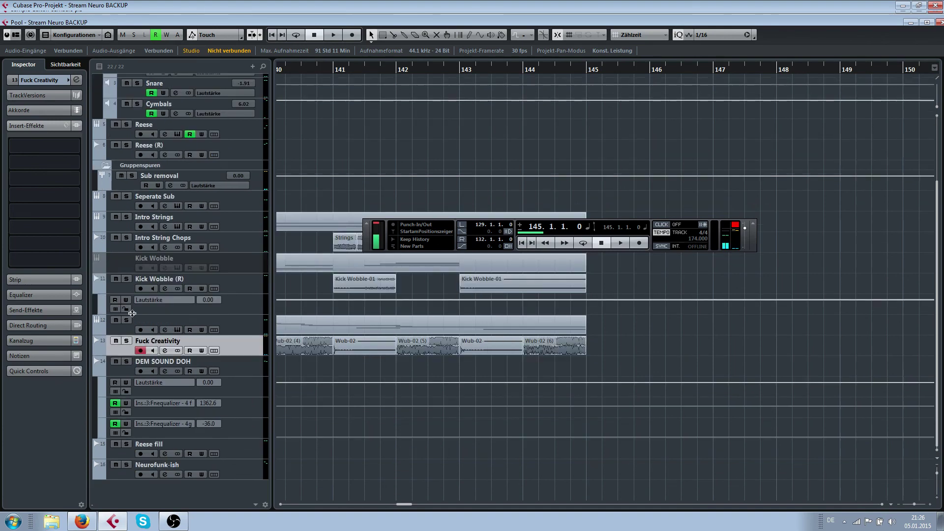
{"action": "left_click", "coordinate": [124, 182]}
{"action": "left_click", "coordinate": [45, 134]}
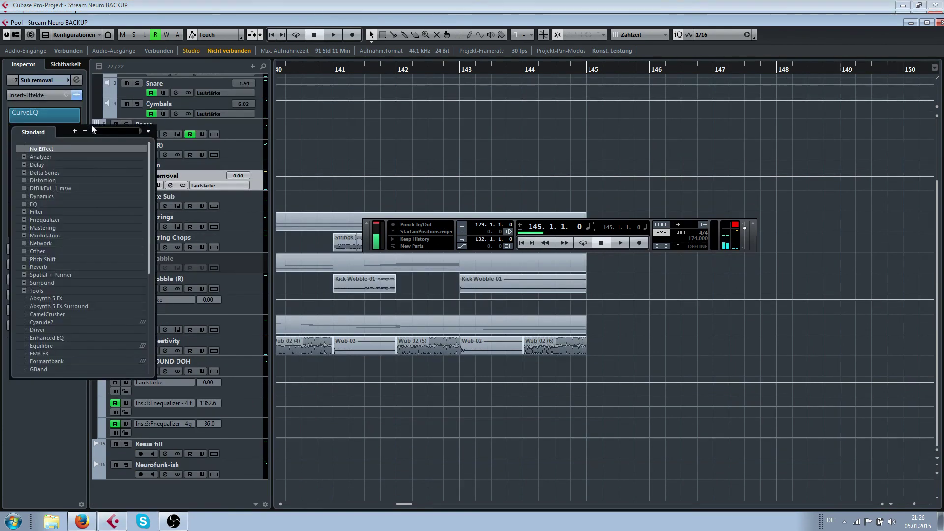
{"action": "type", "text": "reverb"}
{"action": "key", "text": "Return"}
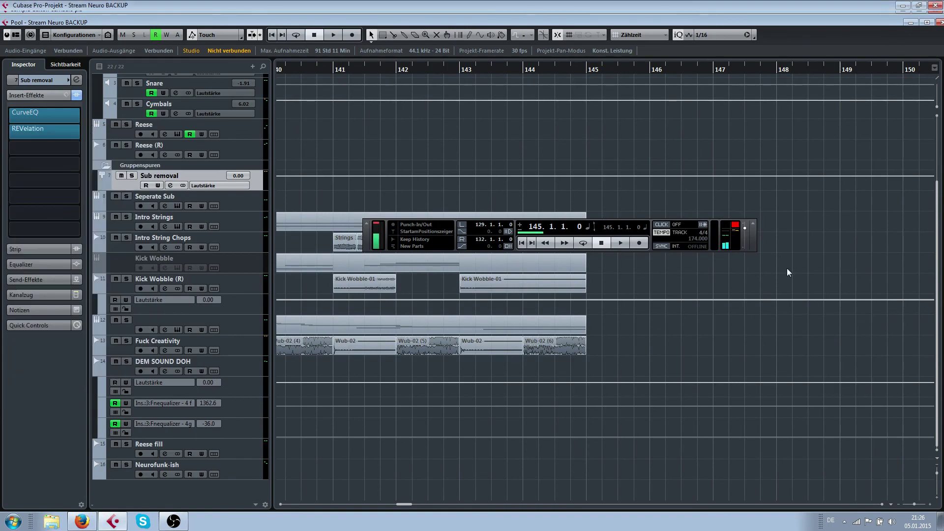
Step: Open the REVelation insert of the Sub removal group and raise its tail main time to about 73.5 %
{"action": "key", "text": "alt+Tab"}
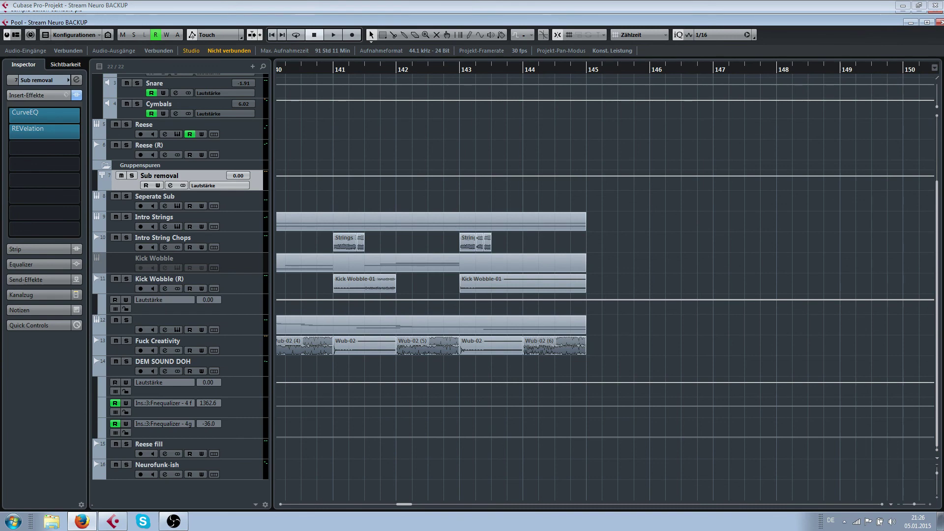
{"action": "left_click", "coordinate": [69, 131]}
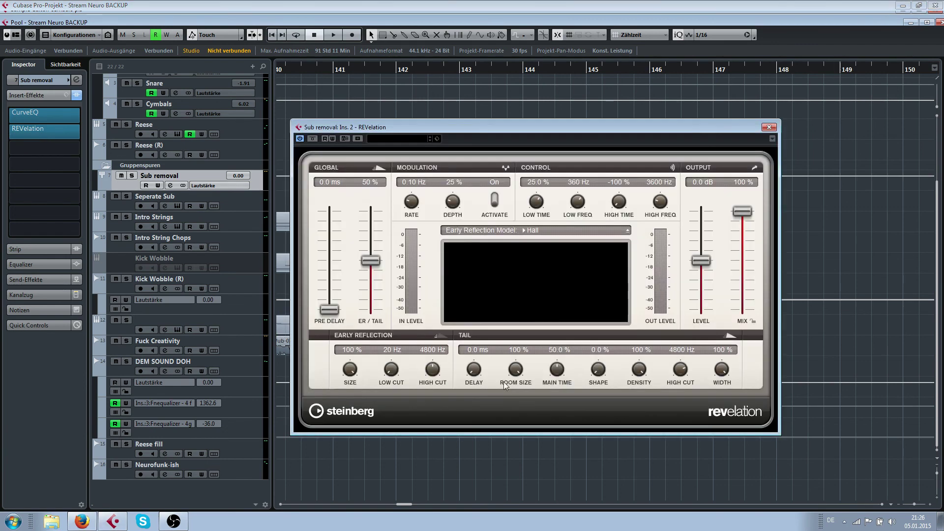
{"action": "left_click_drag", "start_coordinate": [560, 373], "coordinate": [568, 356]}
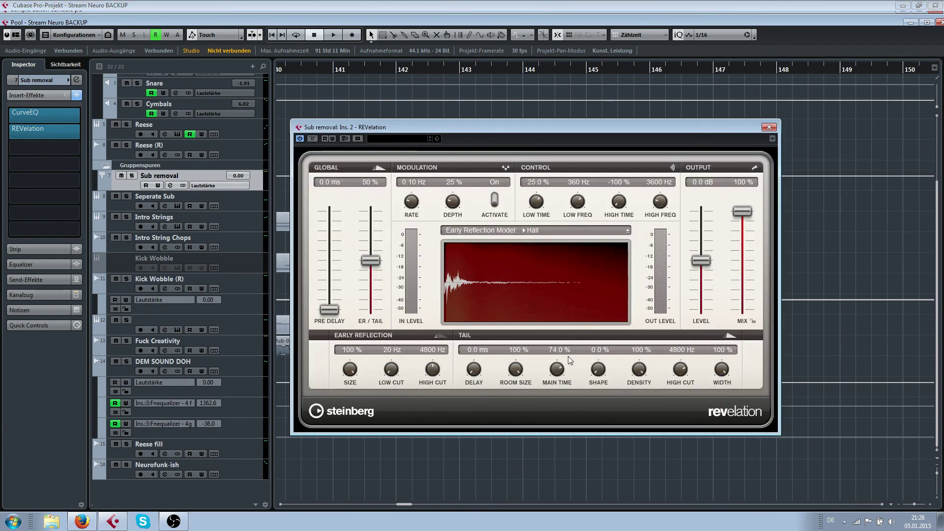
Step: Show the automation lane for REVelation's Mix parameter on the Sub removal group and lower the Mix to 0 %
{"action": "right_click", "coordinate": [742, 240]}
{"action": "left_click", "coordinate": [787, 267]}
{"action": "scroll", "coordinate": [816, 156], "scroll_direction": "up", "scroll_amount": 3}
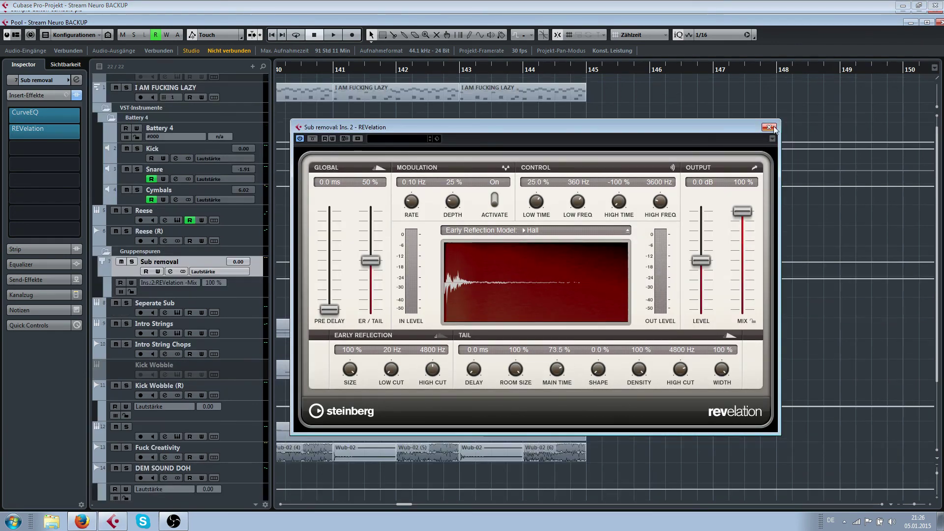
{"action": "left_click_drag", "start_coordinate": [737, 212], "coordinate": [733, 348]}
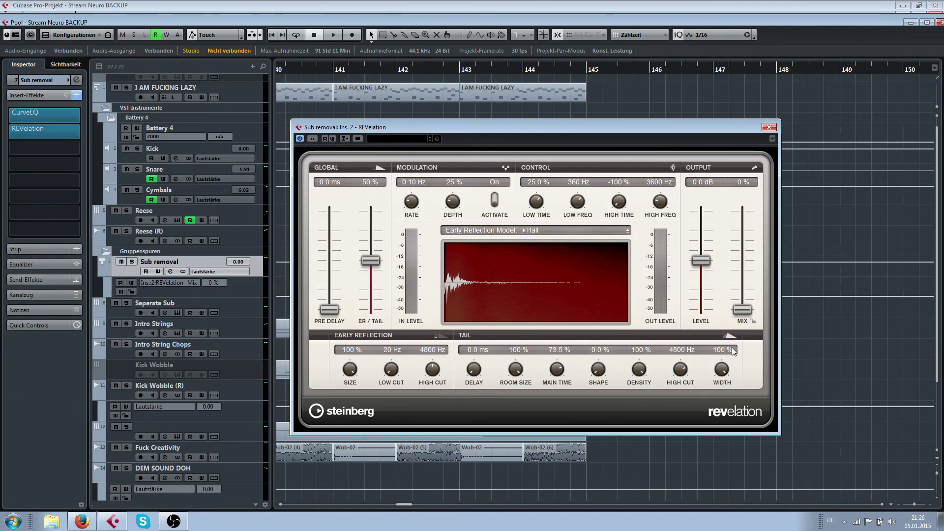
Step: Enable reading on Sub removal's REVelation Mix lane and draw a rising curve from 0 % at bar 143, through about 14 % at bar 144, to 100 % at bar 145
{"action": "left_click", "coordinate": [769, 128]}
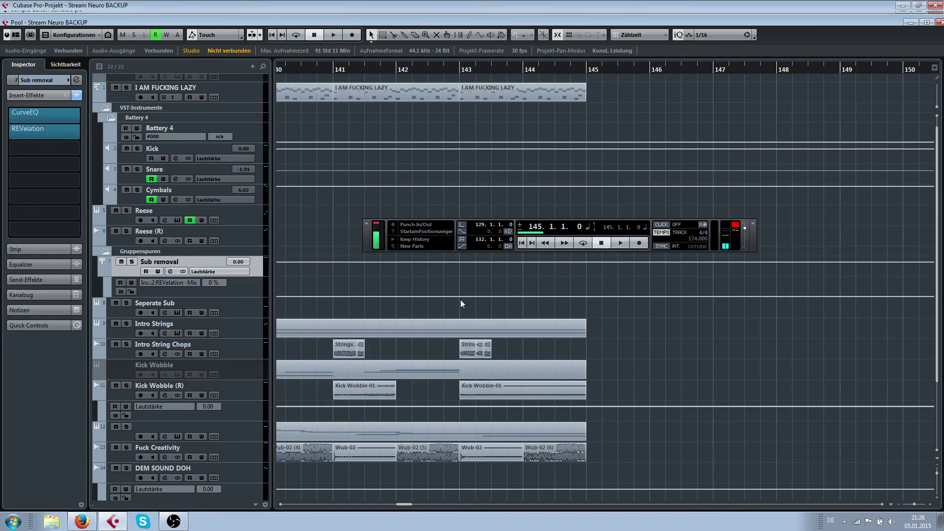
{"action": "left_click", "coordinate": [120, 283]}
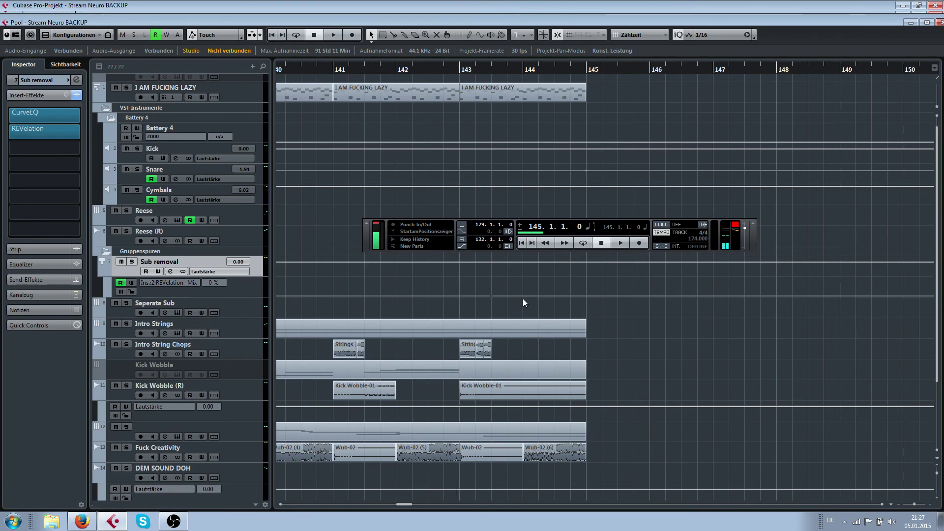
{"action": "scroll", "coordinate": [473, 297], "scroll_direction": "up", "scroll_amount": 3}
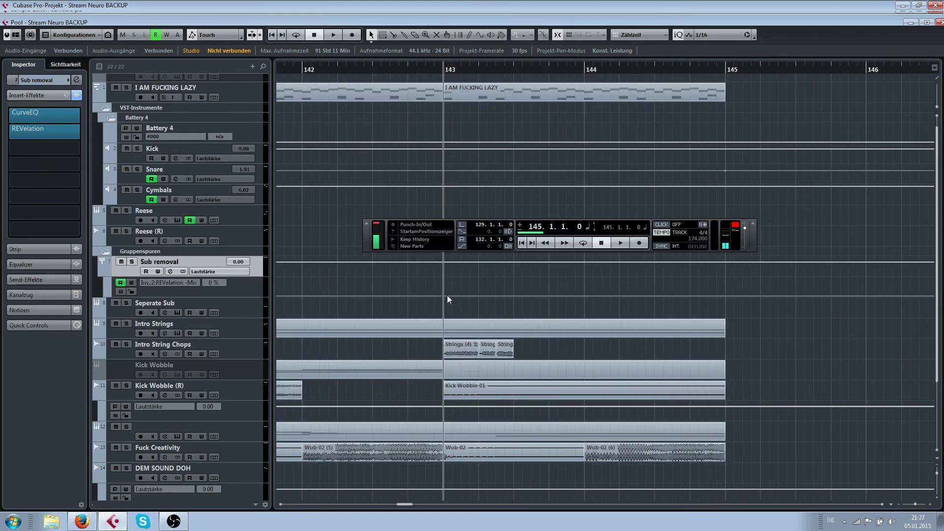
{"action": "left_click", "coordinate": [584, 295]}
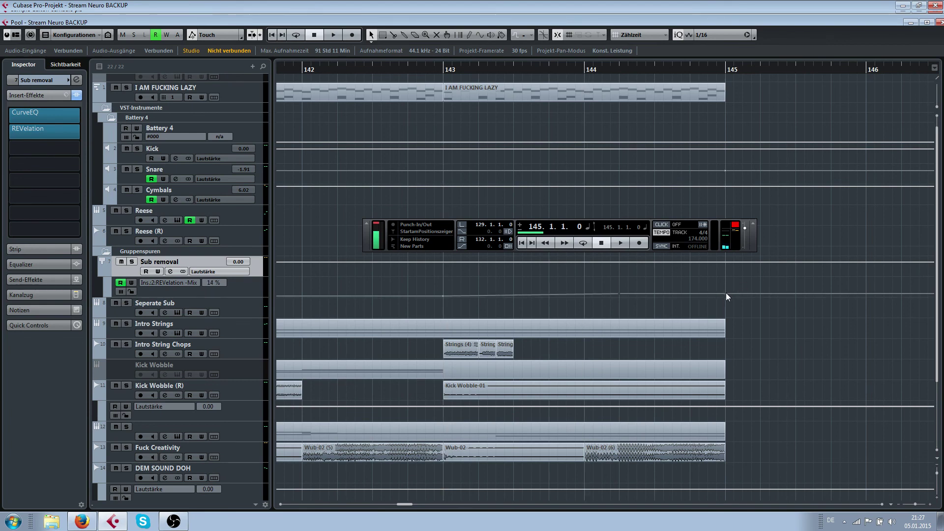
{"action": "left_click_drag", "start_coordinate": [620, 293], "coordinate": [595, 293]}
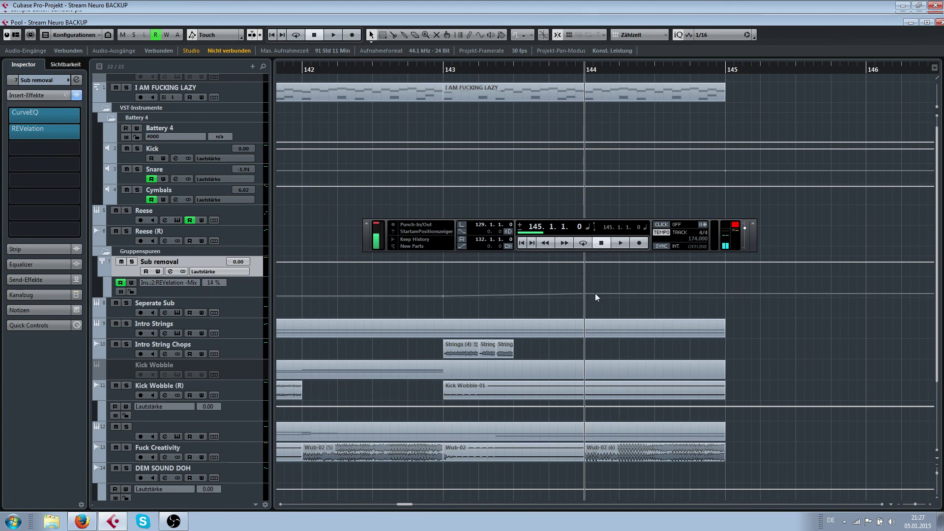
{"action": "left_click_drag", "start_coordinate": [727, 288], "coordinate": [729, 275]}
{"action": "left_click", "coordinate": [690, 285]}
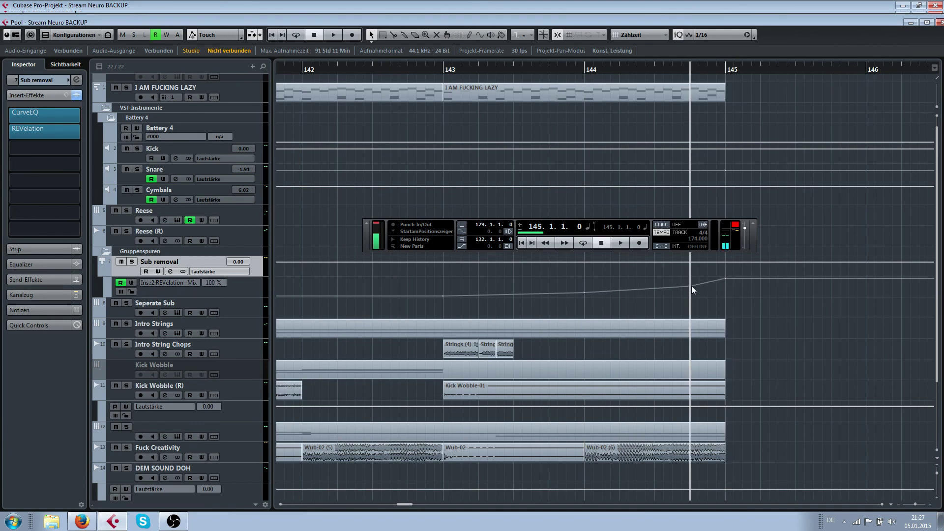
Step: Play from bar 143 past bar 145 to check the reverb tail, moving the transport panel clear of the Mix automation lane
{"action": "left_click", "coordinate": [444, 69]}
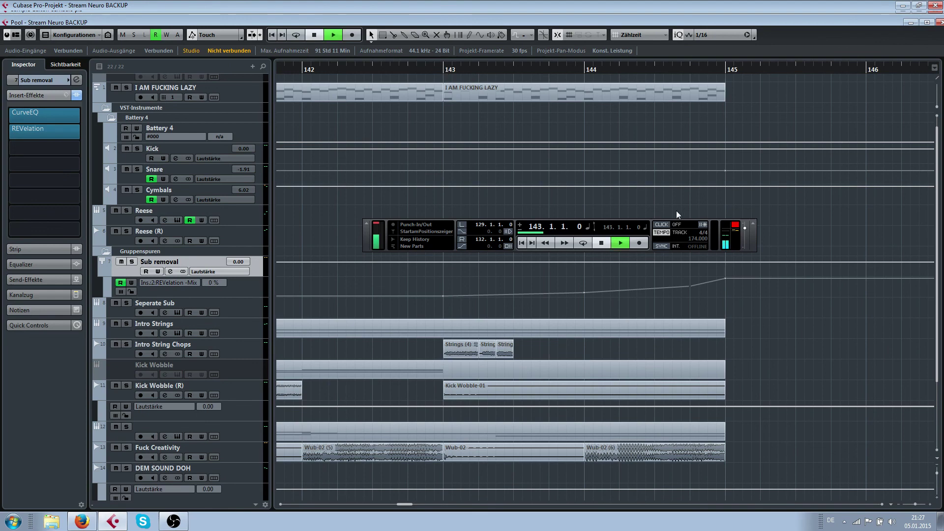
{"action": "key", "text": "space"}
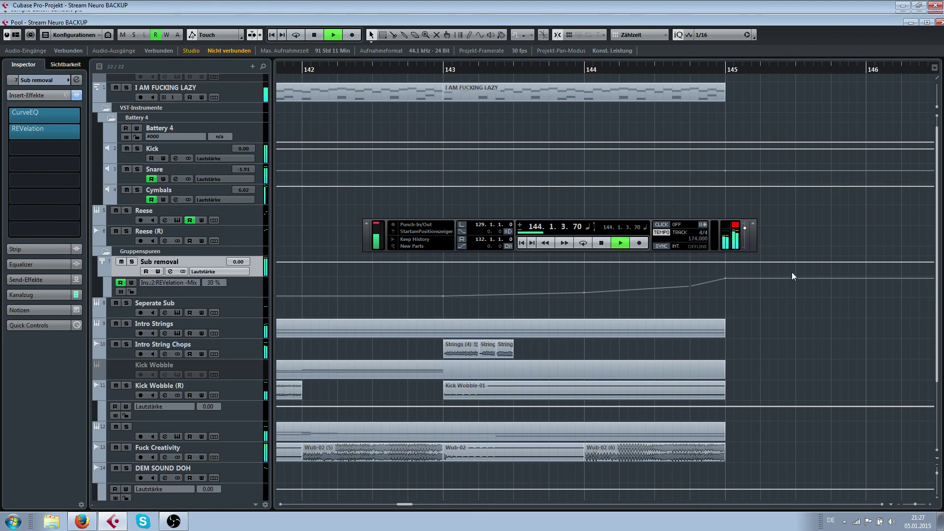
{"action": "scroll", "coordinate": [788, 232], "scroll_direction": "down", "scroll_amount": 4}
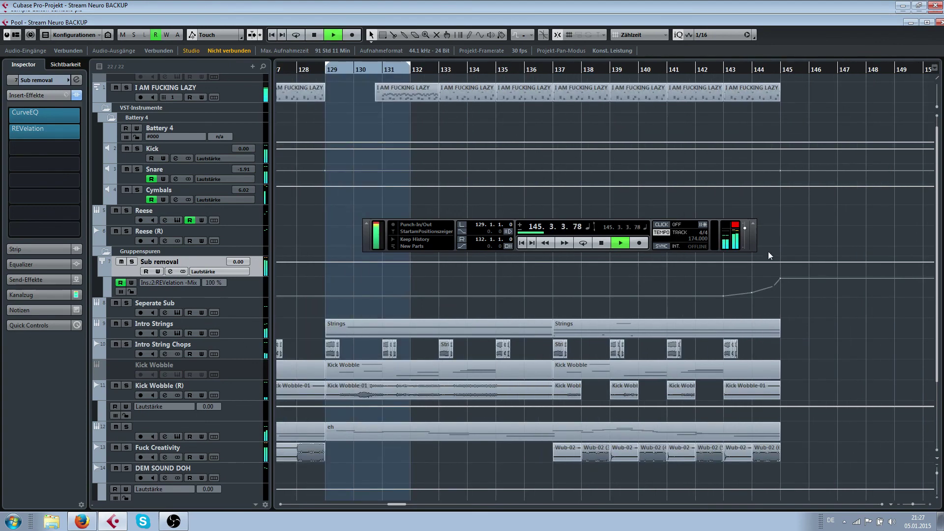
{"action": "scroll", "coordinate": [760, 250], "scroll_direction": "right", "scroll_amount": 4}
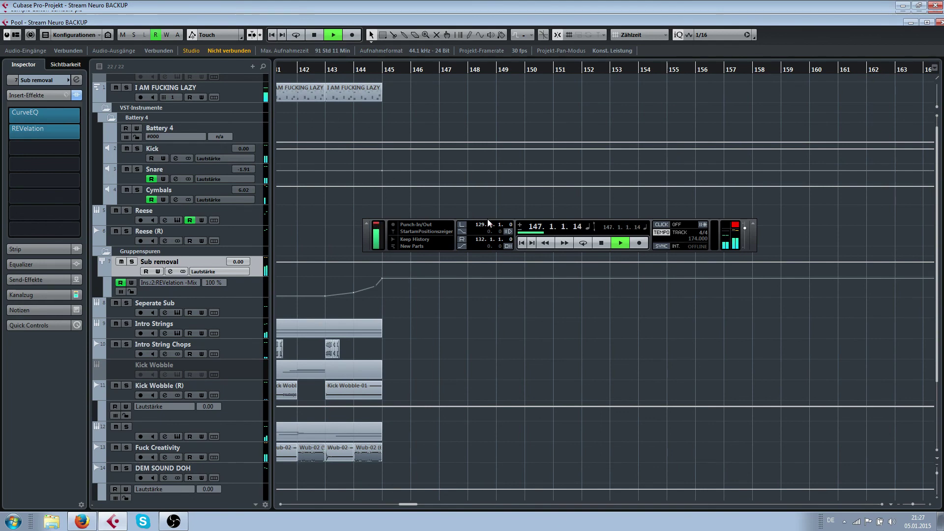
{"action": "left_click_drag", "start_coordinate": [488, 219], "coordinate": [476, 326]}
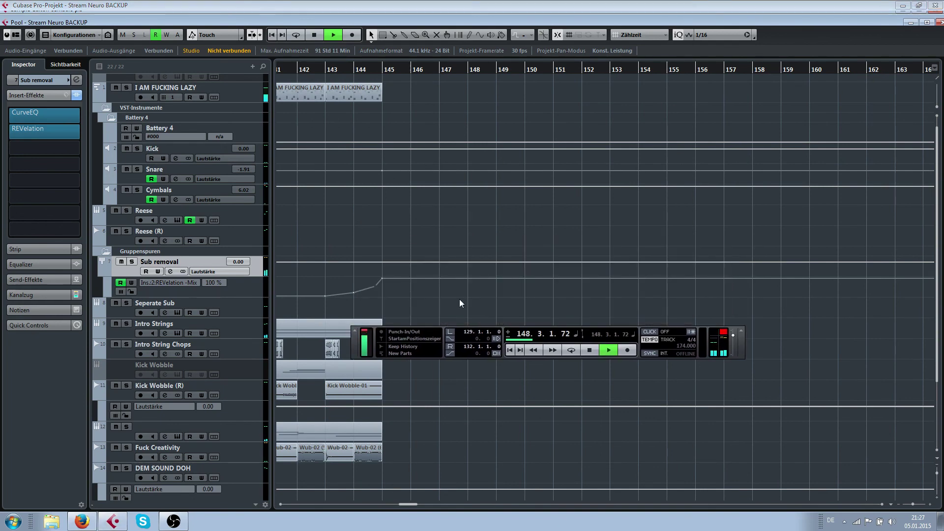